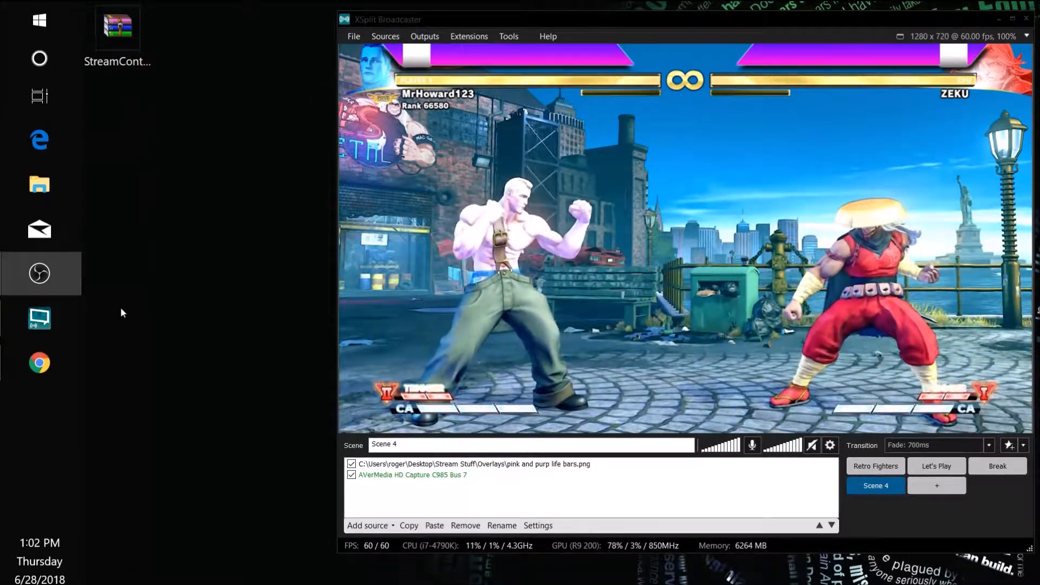
Step: Switch to Chrome, view the StreamControl page and its version 0.3 download page, and close the download page
{"action": "left_click", "coordinate": [34, 367]}
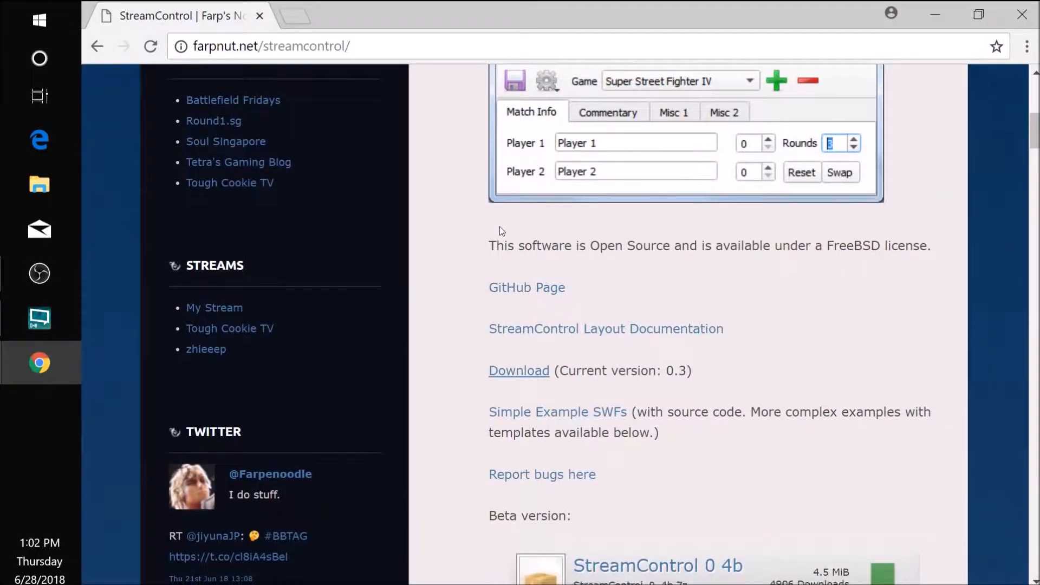
{"action": "scroll", "coordinate": [500, 226], "scroll_direction": "up", "scroll_amount": 8}
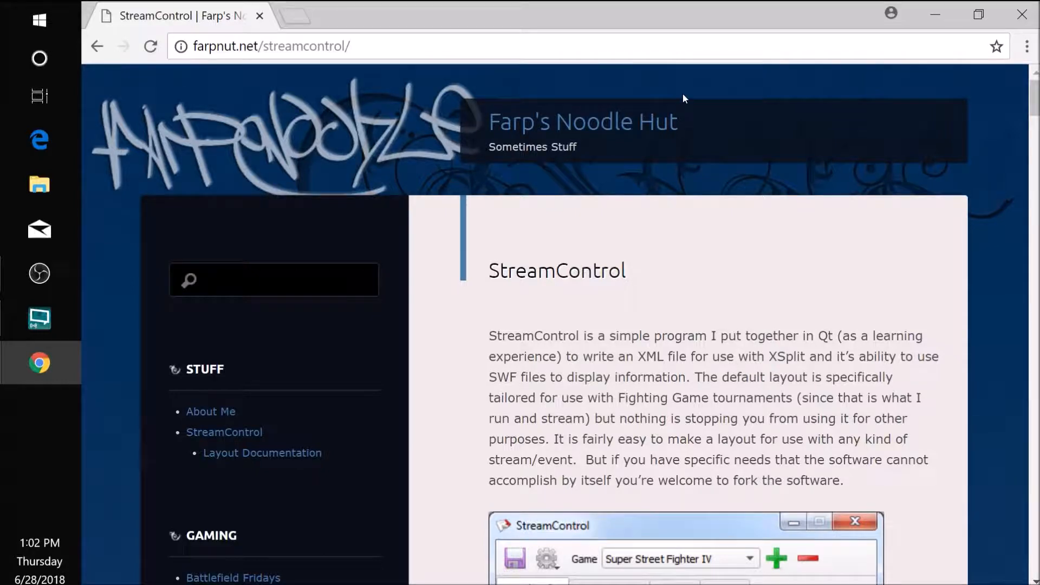
{"action": "scroll", "coordinate": [563, 230], "scroll_direction": "down", "scroll_amount": 2}
{"action": "scroll", "coordinate": [563, 233], "scroll_direction": "up", "scroll_amount": 2}
{"action": "scroll", "coordinate": [544, 412], "scroll_direction": "down", "scroll_amount": 10}
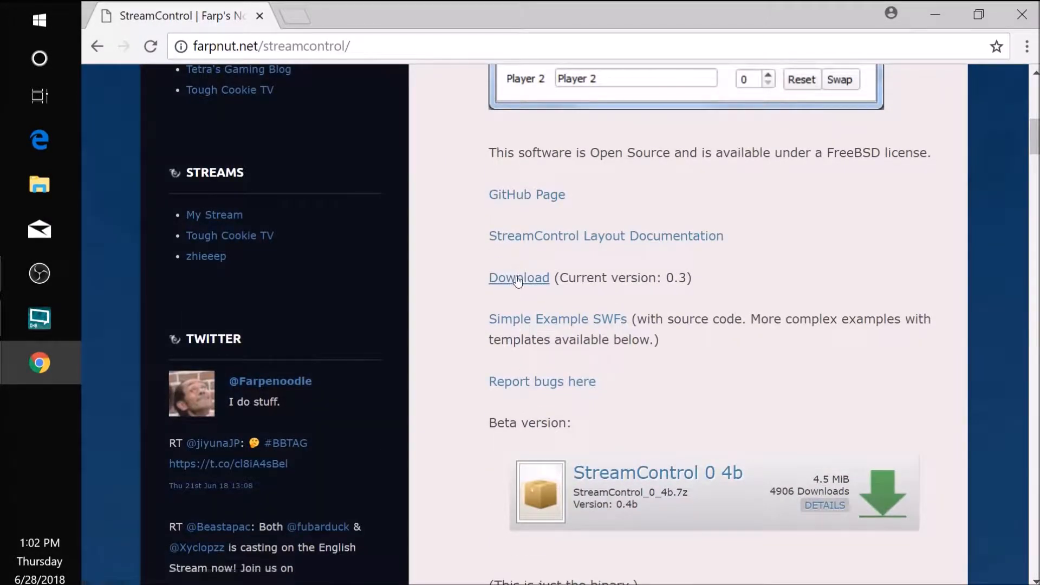
{"action": "left_click", "coordinate": [548, 280]}
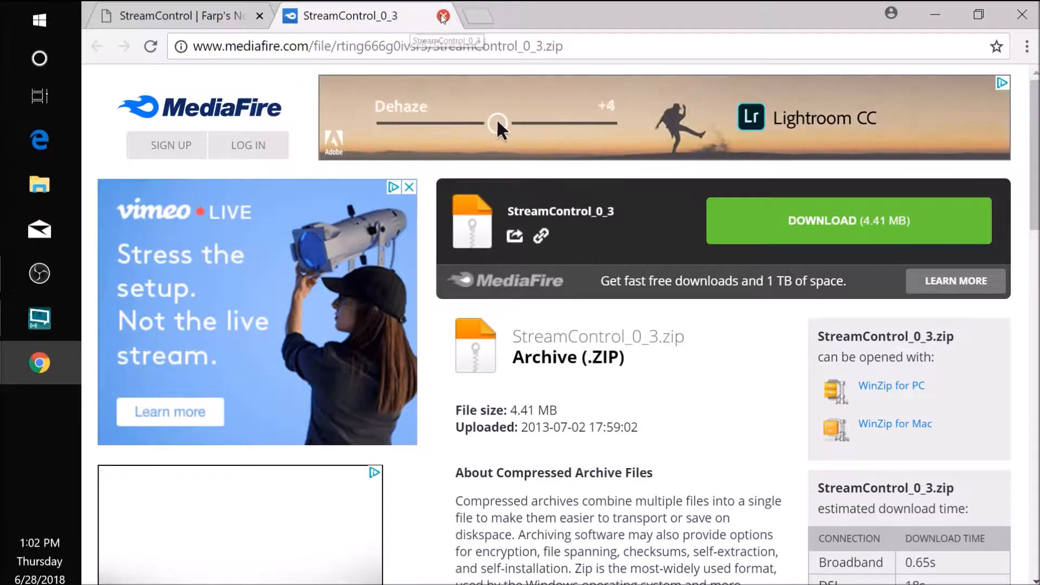
{"action": "left_click", "coordinate": [442, 16]}
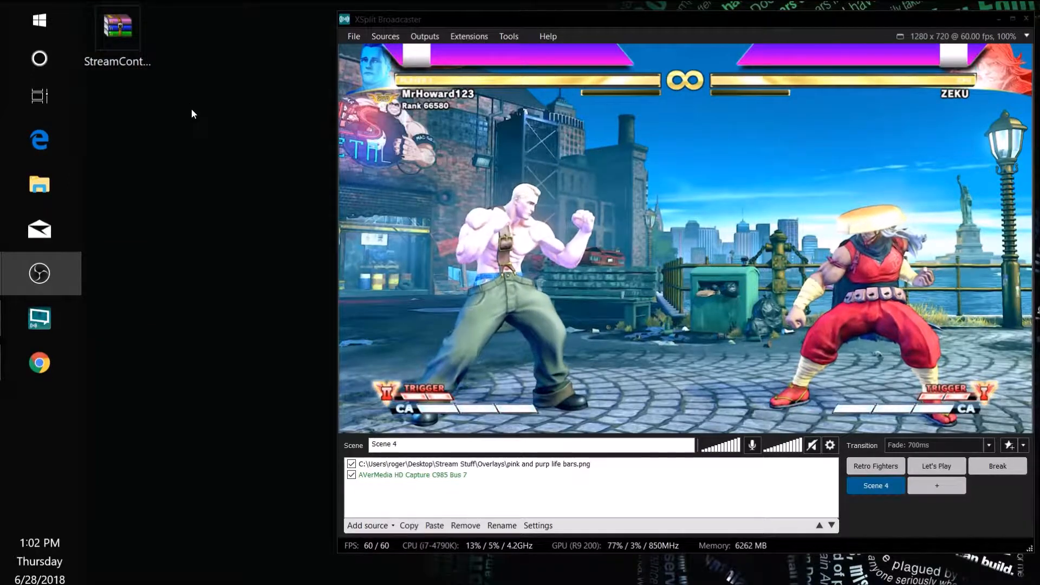
Step: Extract StreamControl_0_3.zip to the desktop and place the extracted folder below the archive
{"action": "right_click", "coordinate": [120, 23]}
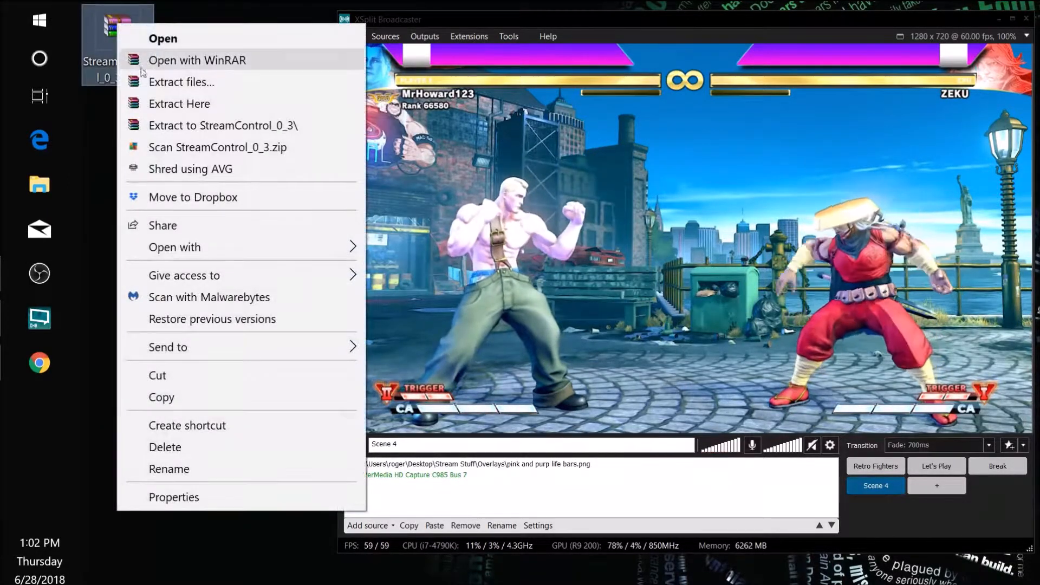
{"action": "left_click", "coordinate": [184, 105]}
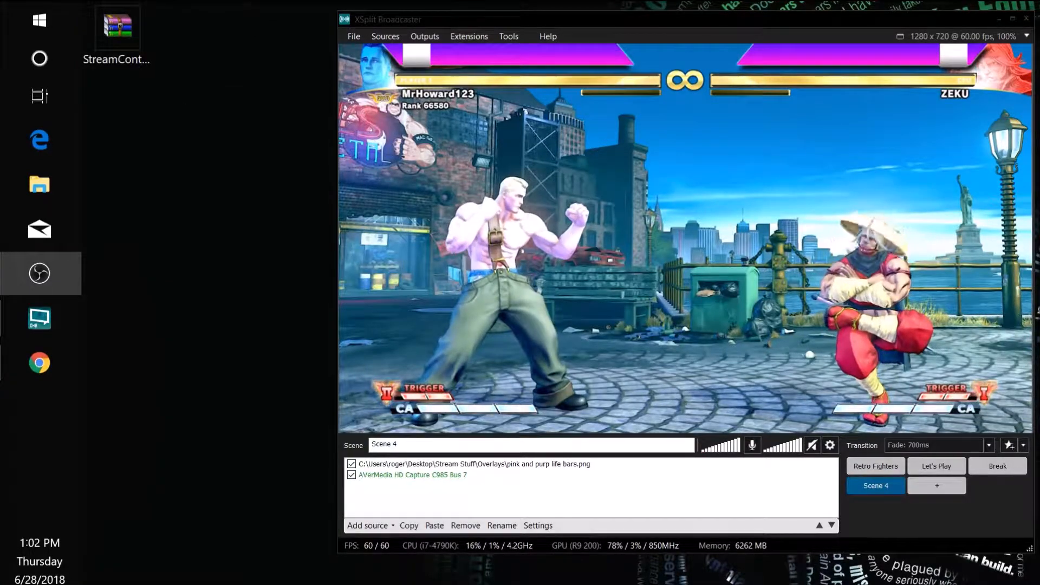
{"action": "left_click_drag", "start_coordinate": [59, 454], "coordinate": [121, 129]}
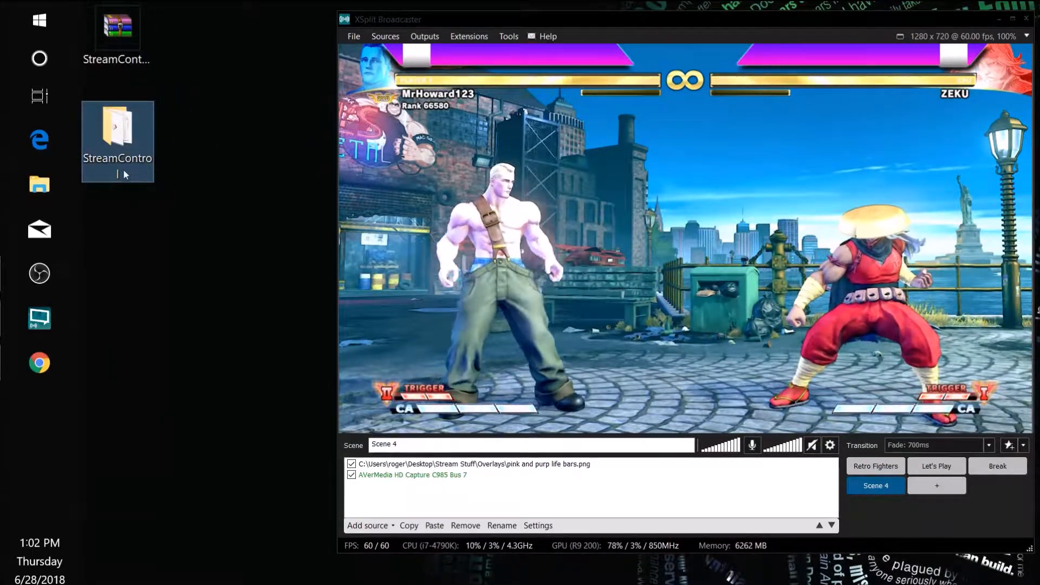
Step: Open the extracted StreamControl folder and position its window clear of the desktop icons
{"action": "double_click", "coordinate": [135, 132]}
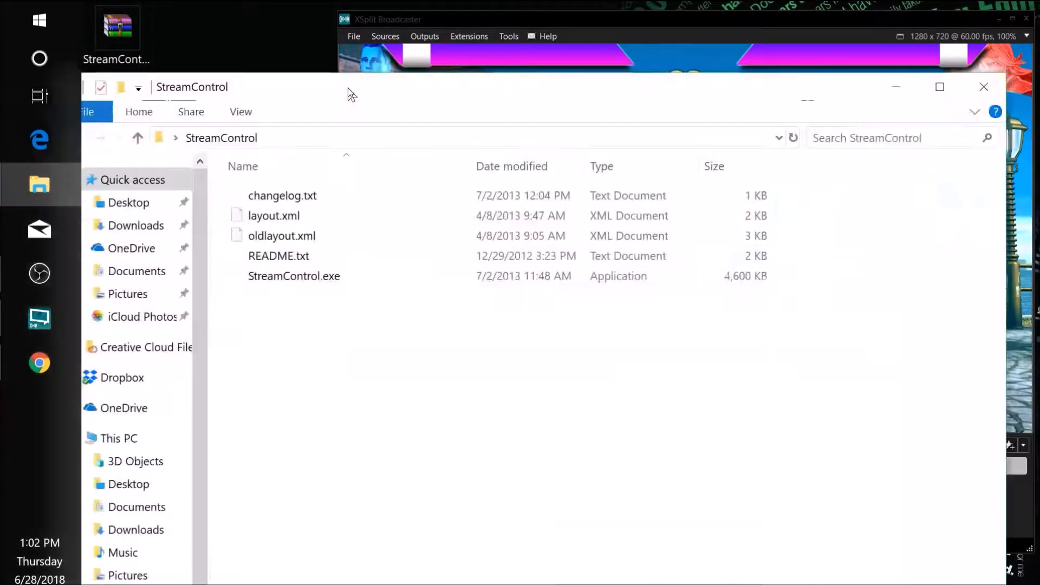
{"action": "left_click_drag", "start_coordinate": [348, 91], "coordinate": [421, 110]}
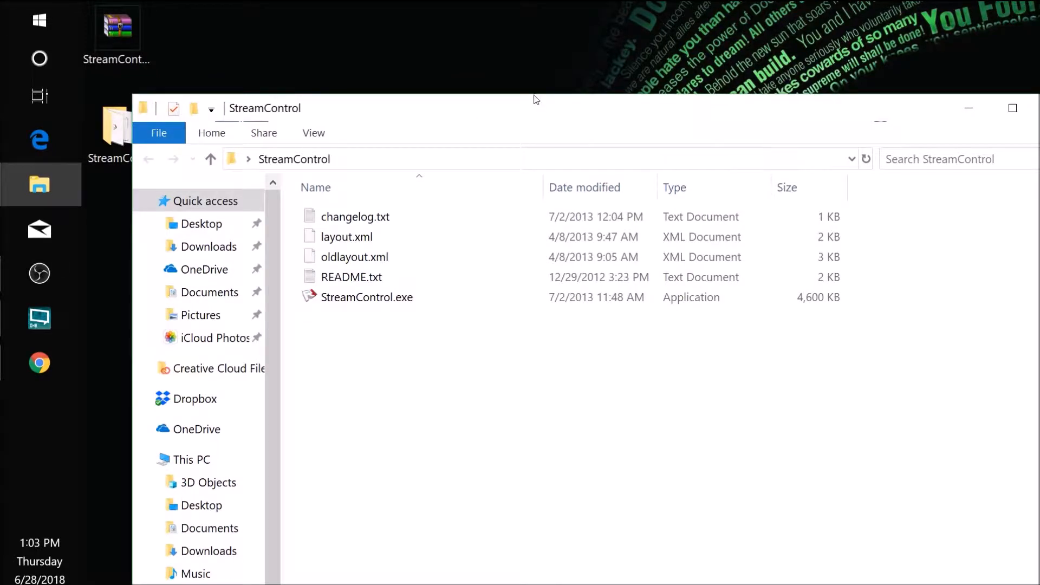
{"action": "left_click_drag", "start_coordinate": [543, 115], "coordinate": [504, 58]}
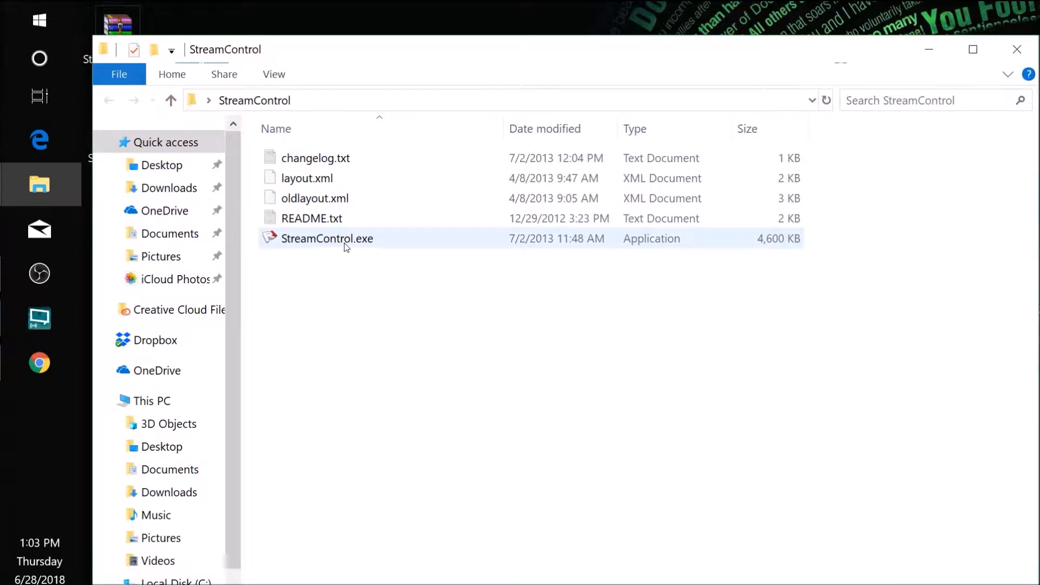
{"action": "left_click_drag", "start_coordinate": [381, 48], "coordinate": [554, 46]}
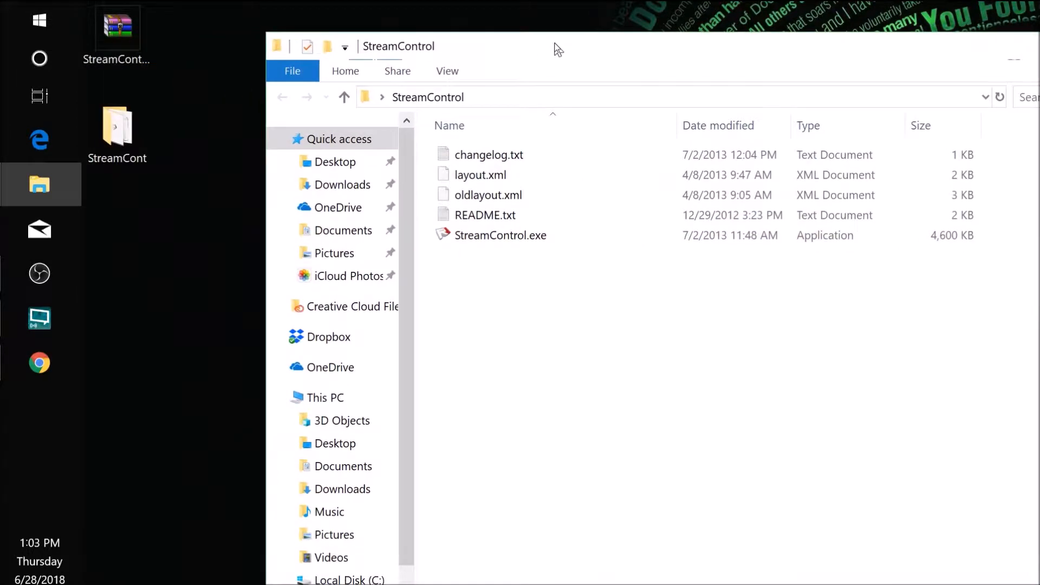
Step: Launch StreamControl.exe, dismiss the configuration reminder and move the program window beside the file list
{"action": "left_click", "coordinate": [518, 236]}
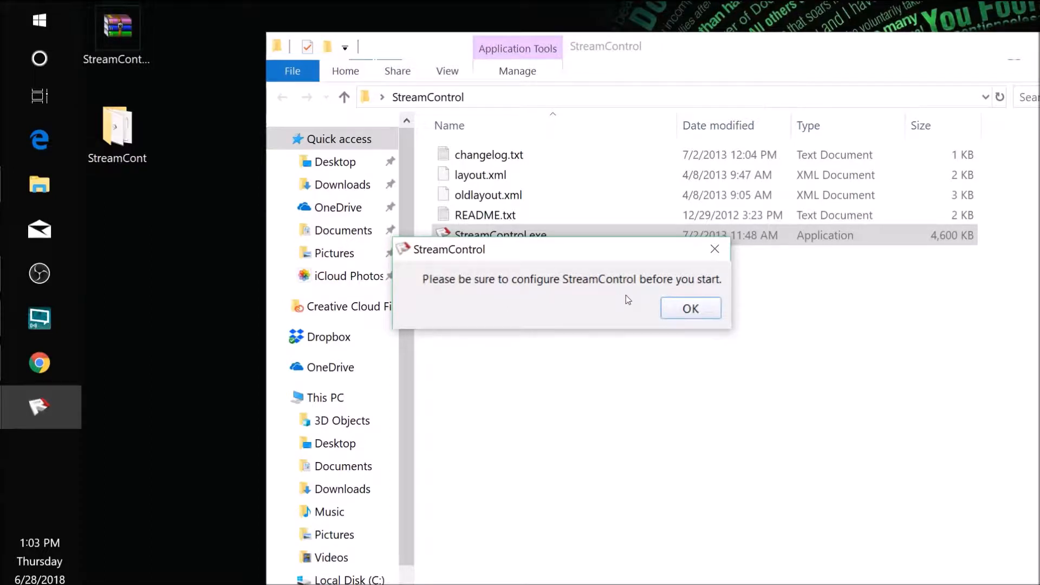
{"action": "left_click", "coordinate": [690, 314]}
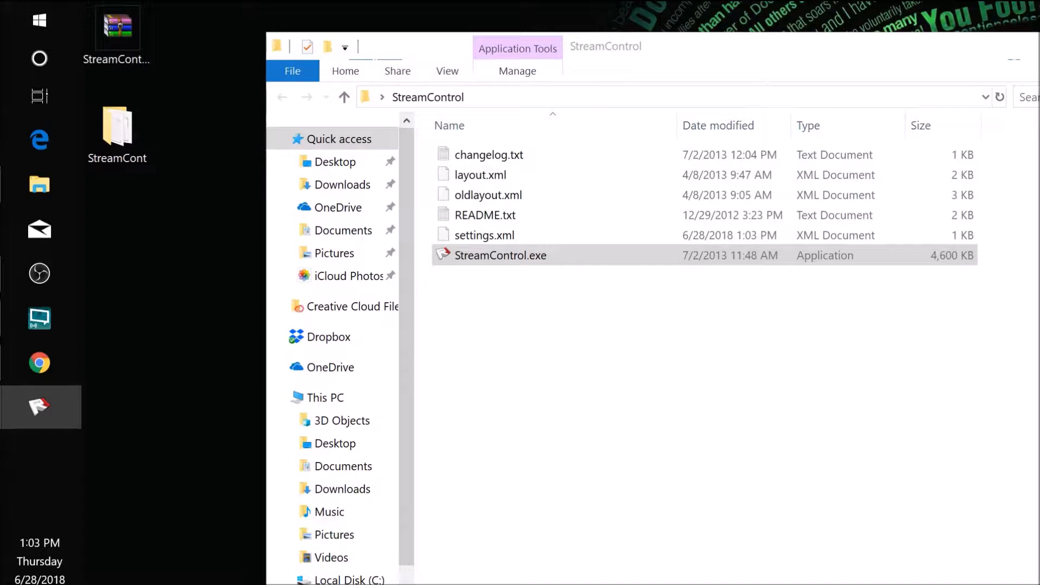
{"action": "left_click_drag", "start_coordinate": [395, 271], "coordinate": [246, 209]}
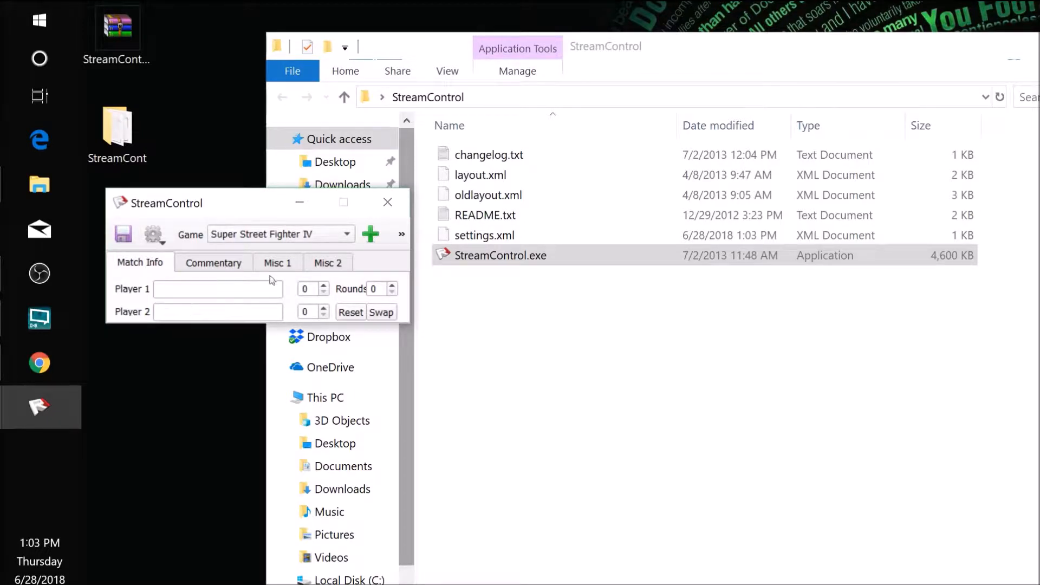
Step: Examine the fields in StreamControl's Match Info, Commentary, Misc 1 and Misc 2 sections
{"action": "left_click", "coordinate": [167, 286]}
{"action": "left_click", "coordinate": [174, 311]}
{"action": "left_click", "coordinate": [211, 263]}
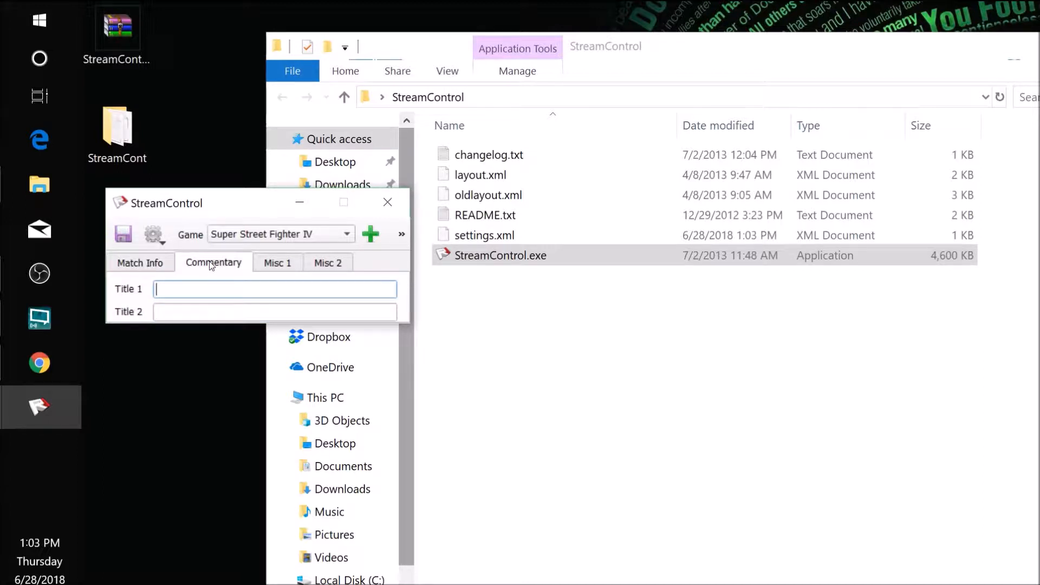
{"action": "left_click", "coordinate": [284, 266]}
{"action": "left_click", "coordinate": [338, 262]}
{"action": "left_click", "coordinate": [288, 265]}
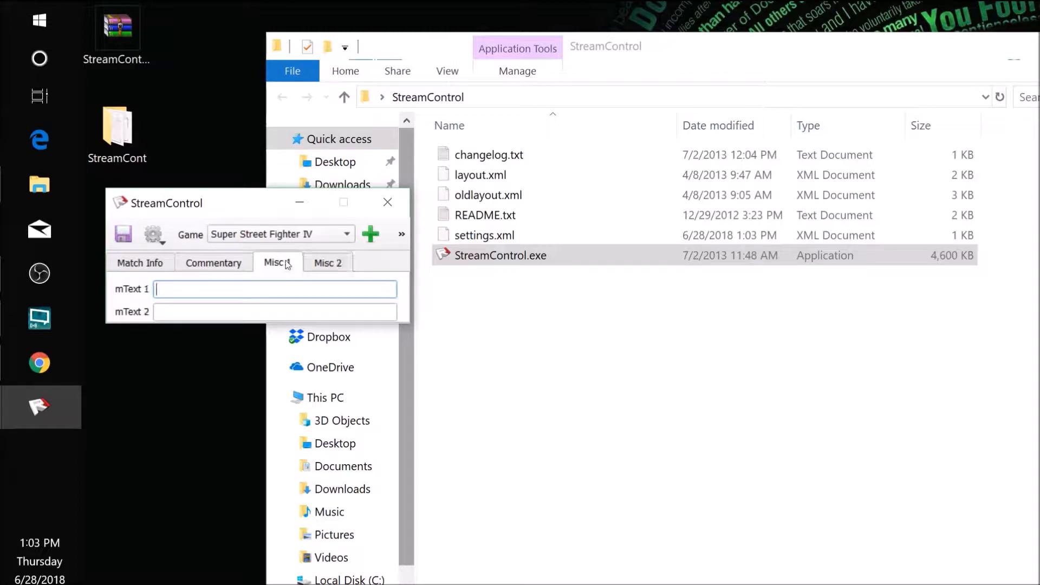
{"action": "left_click", "coordinate": [230, 264]}
{"action": "left_click", "coordinate": [143, 263]}
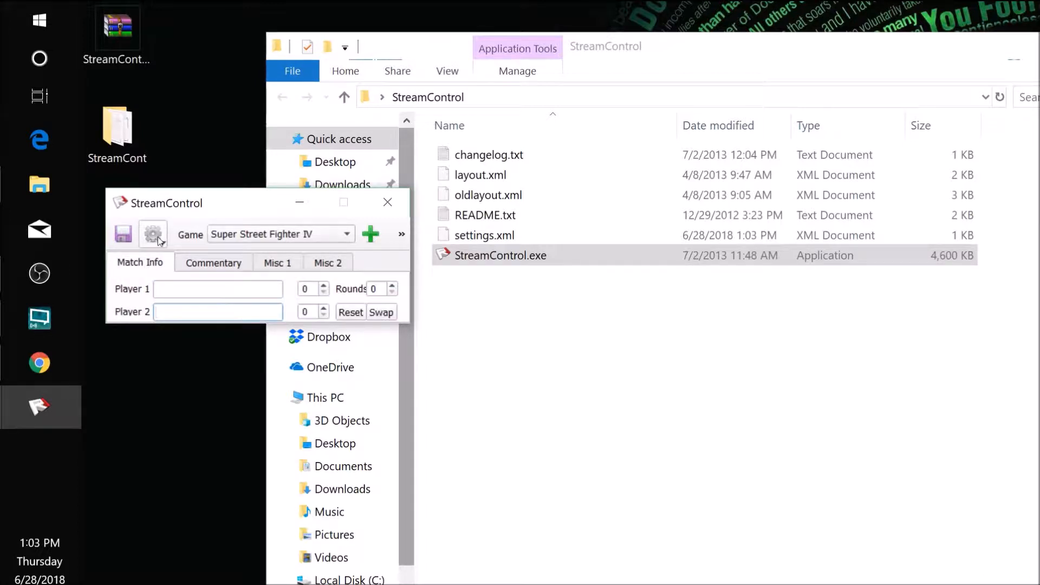
Step: Set oldlayout.xml from the StreamControl folder as the layout file in the StreamControl configuration
{"action": "left_click", "coordinate": [153, 237]}
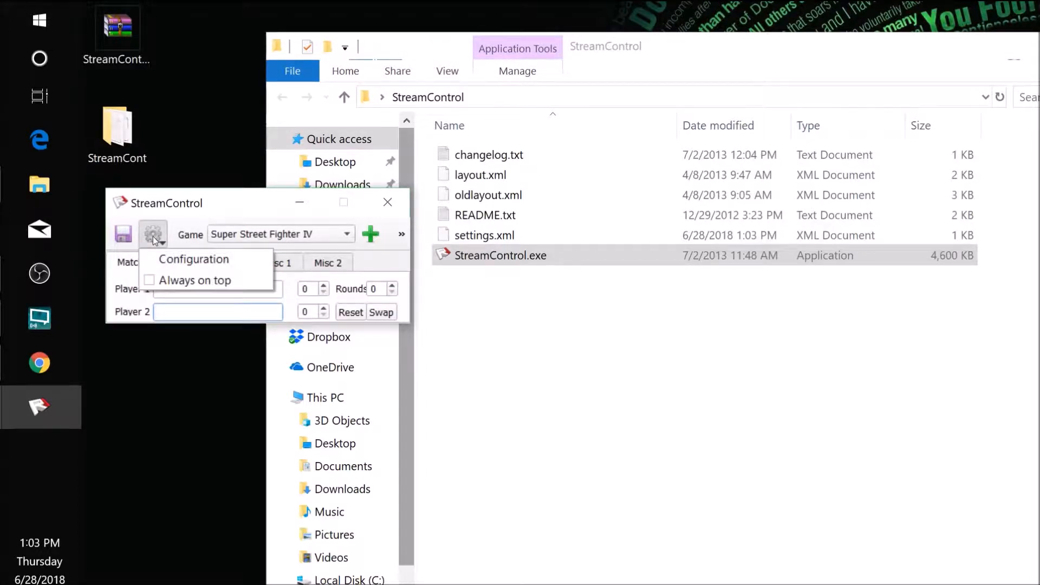
{"action": "left_click", "coordinate": [163, 263]}
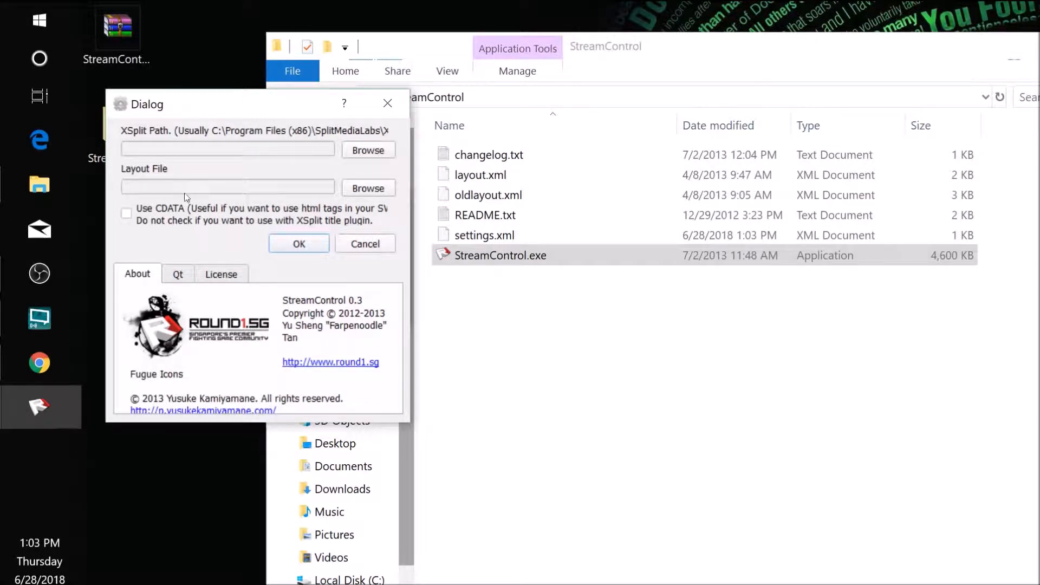
{"action": "left_click", "coordinate": [369, 190]}
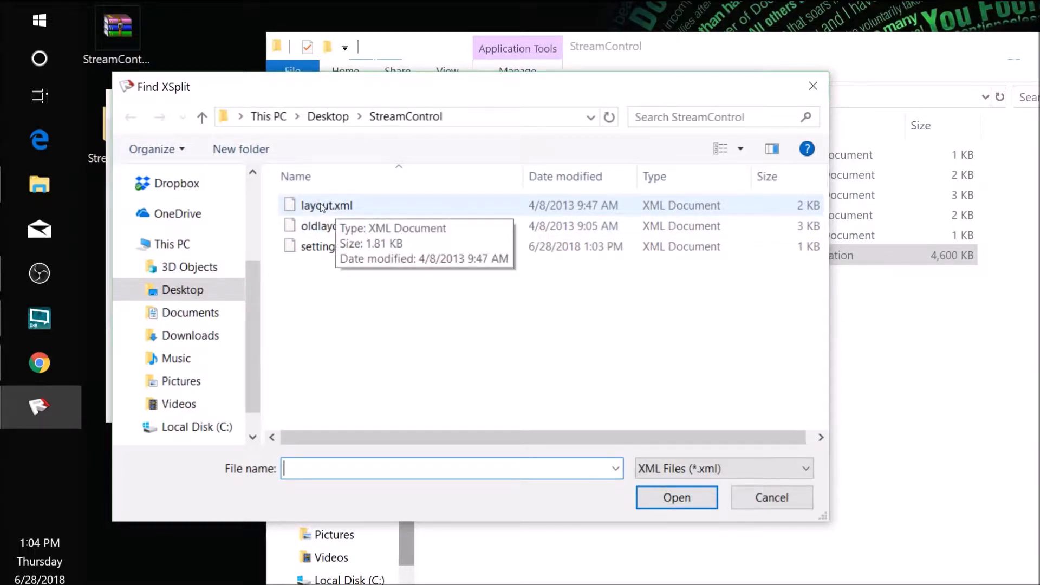
{"action": "left_click", "coordinate": [328, 228]}
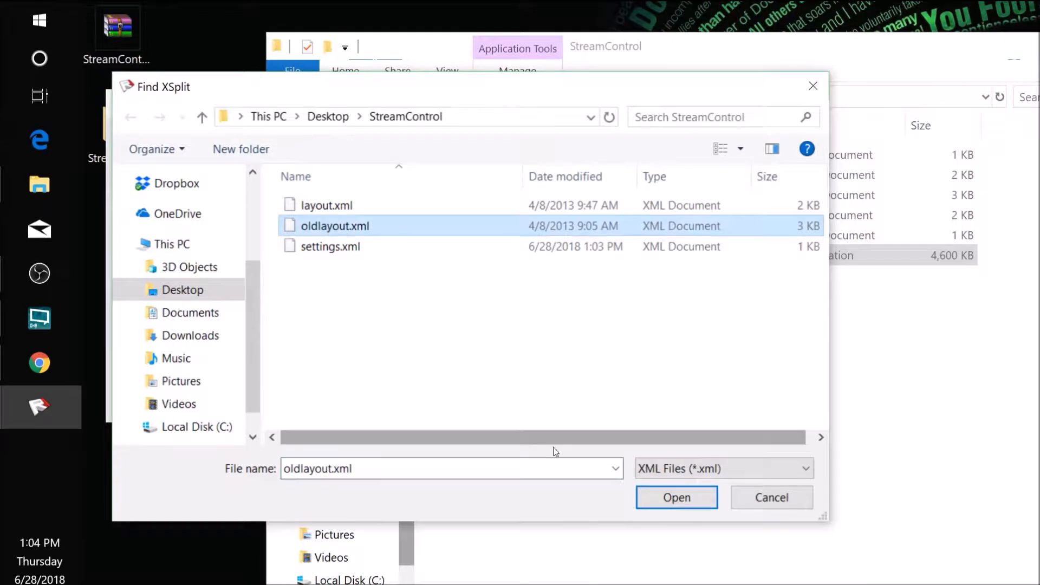
{"action": "left_click", "coordinate": [669, 500]}
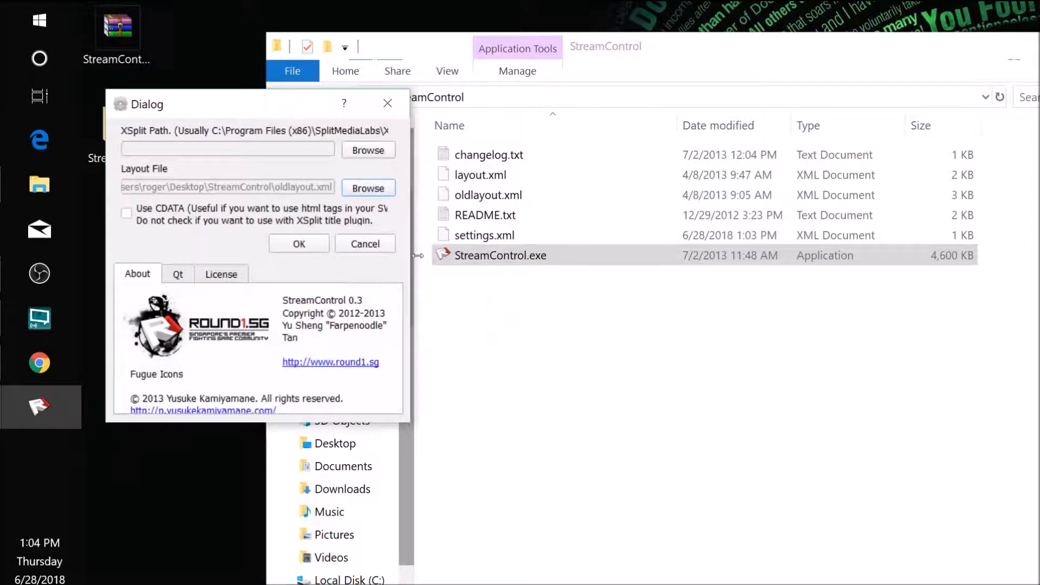
{"action": "left_click", "coordinate": [309, 246]}
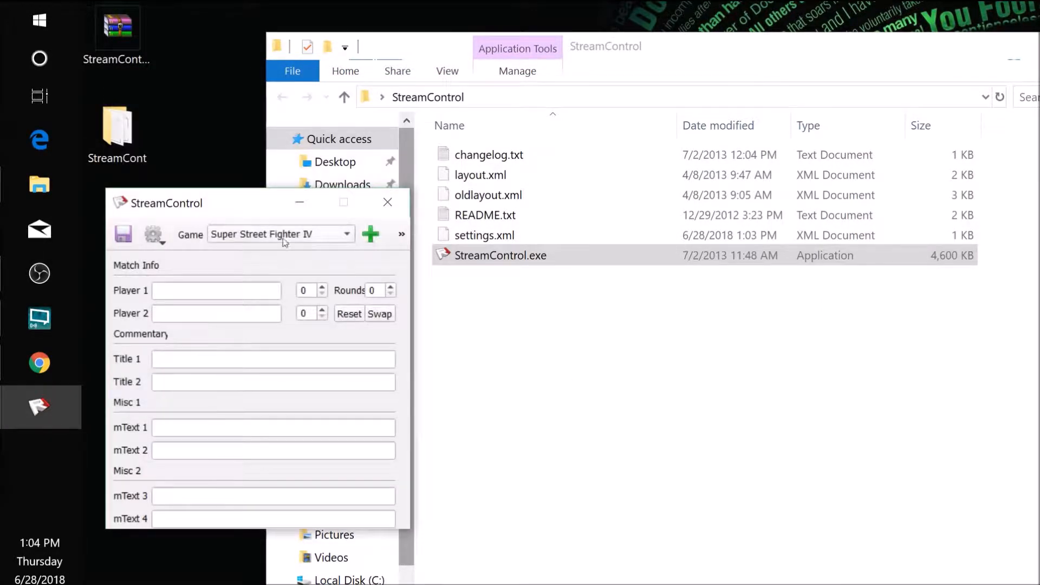
Step: Rearrange the StreamControl window and the folder window so the match fields and the files are both visible
{"action": "left_click_drag", "start_coordinate": [234, 205], "coordinate": [229, 96]}
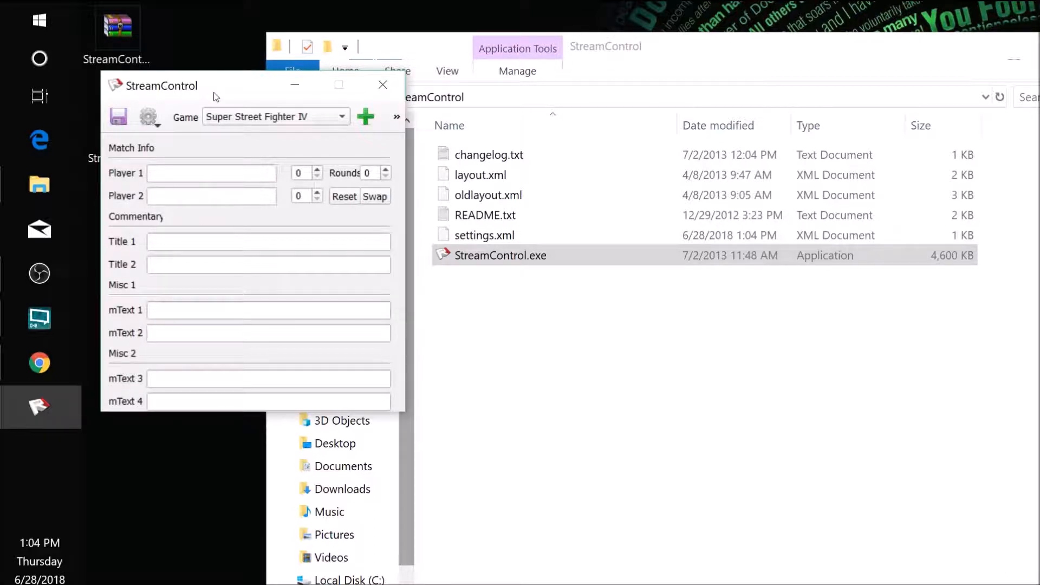
{"action": "left_click_drag", "start_coordinate": [248, 85], "coordinate": [250, 165]}
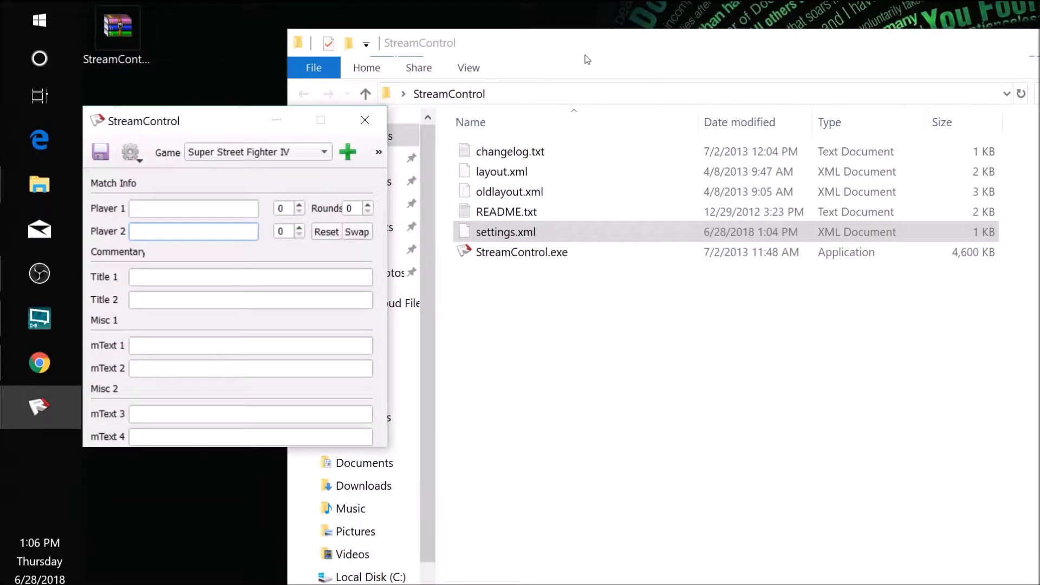
{"action": "left_click", "coordinate": [588, 59]}
{"action": "mouse_move", "coordinate": [587, 59]}
{"action": "left_mouse_down"}
{"action": "mouse_move", "coordinate": [594, 37]}
{"action": "mouse_move", "coordinate": [571, 35]}
{"action": "mouse_move", "coordinate": [525, 47]}
{"action": "mouse_move", "coordinate": [421, 49]}
{"action": "mouse_move", "coordinate": [587, 34]}
{"action": "mouse_move", "coordinate": [573, 46]}
{"action": "left_mouse_up"}
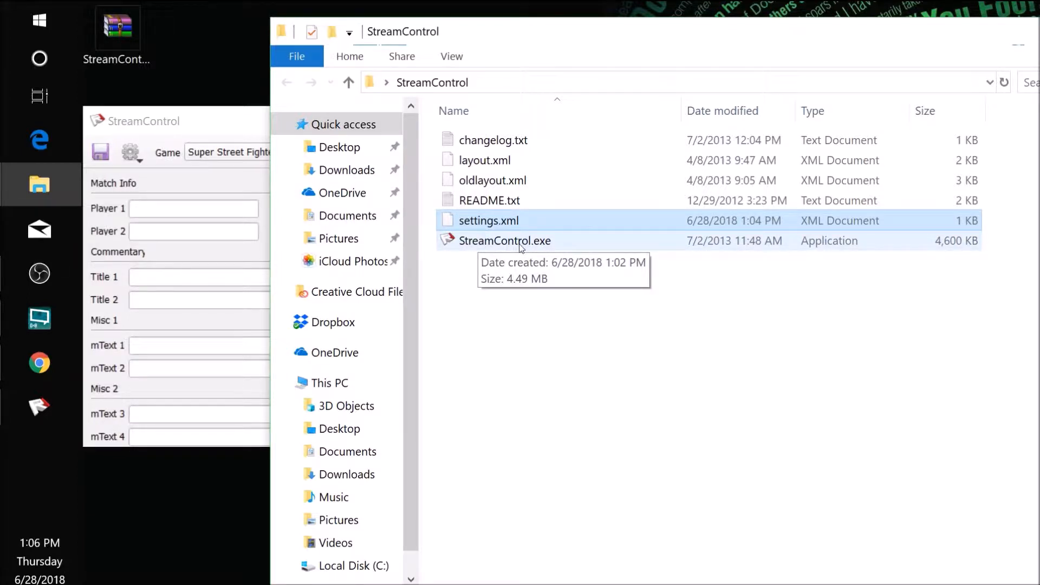
Step: Enter the streamer's gamertag as Player 1 and SomeGuy as Player 2, and save the match data
{"action": "left_click", "coordinate": [218, 166]}
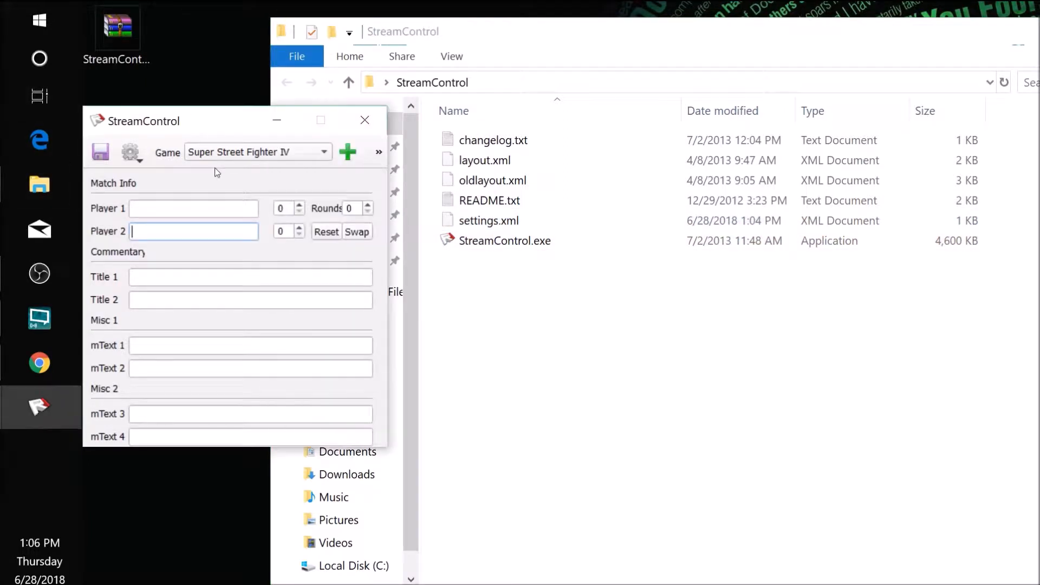
{"action": "left_click", "coordinate": [186, 214]}
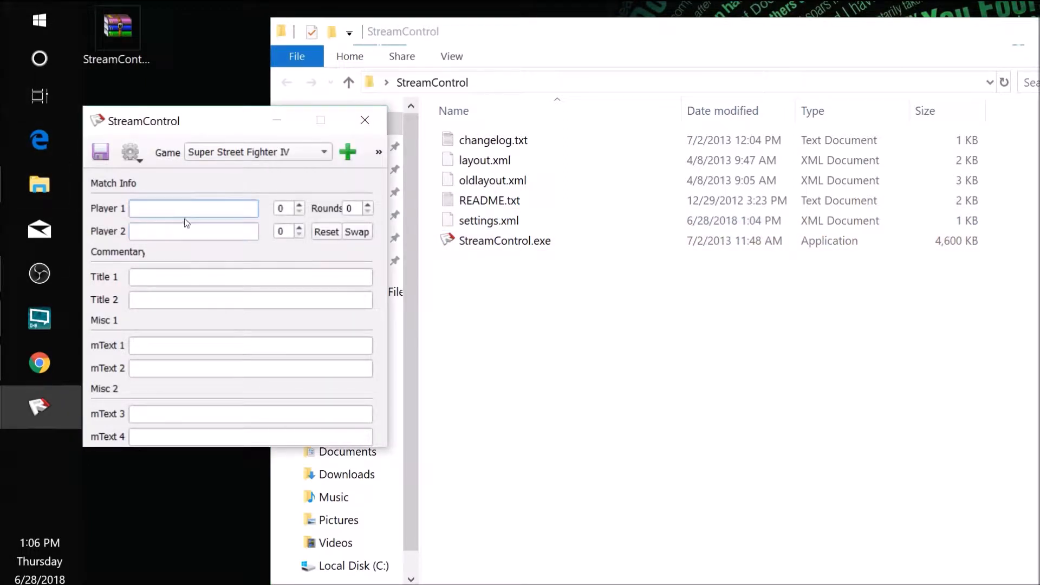
{"action": "type", "text": "MrHoward123"}
{"action": "key", "text": "Tab"}
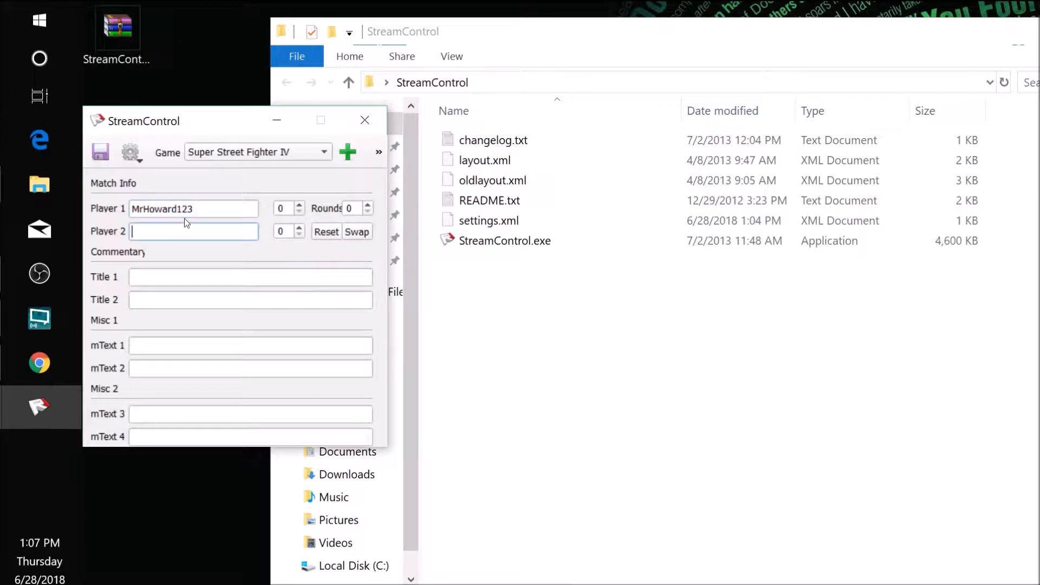
{"action": "type", "text": "SomeGuy"}
{"action": "left_click", "coordinate": [101, 153]}
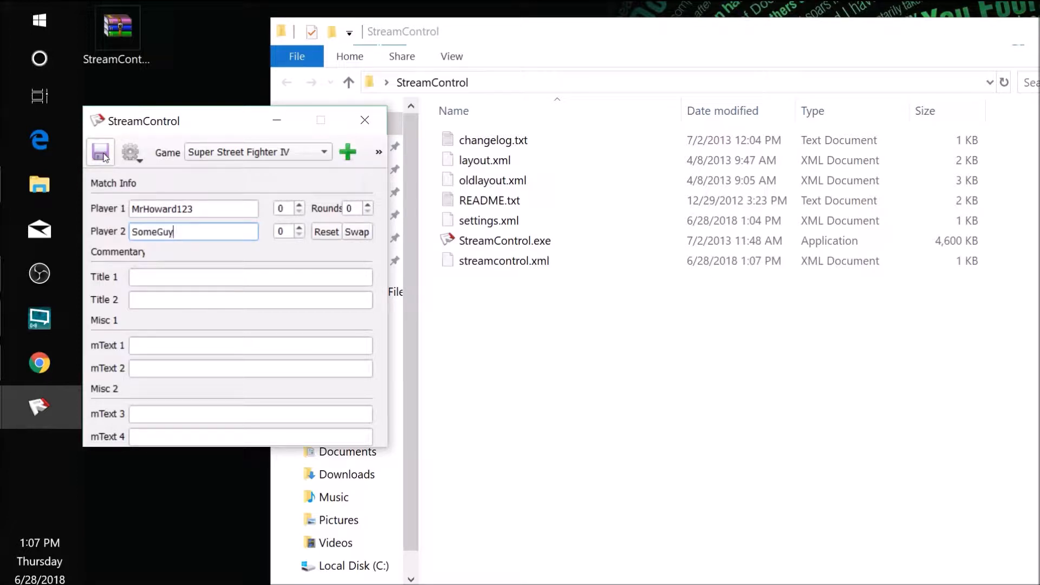
Step: Open streamcontrol.xml in Internet Explorer beside the folder window and highlight the pName1 value
{"action": "left_click", "coordinate": [638, 47]}
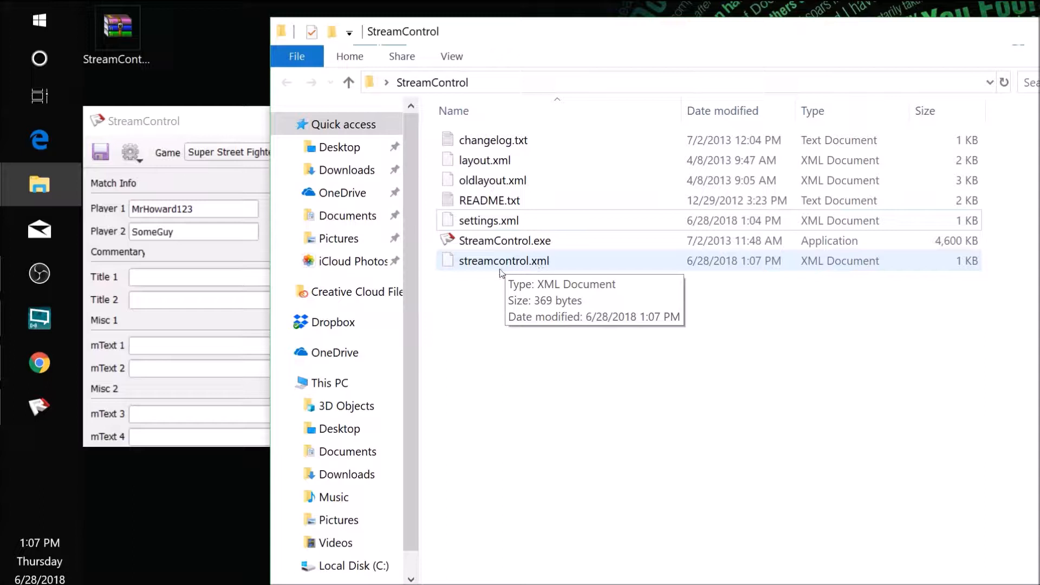
{"action": "double_click", "coordinate": [535, 261]}
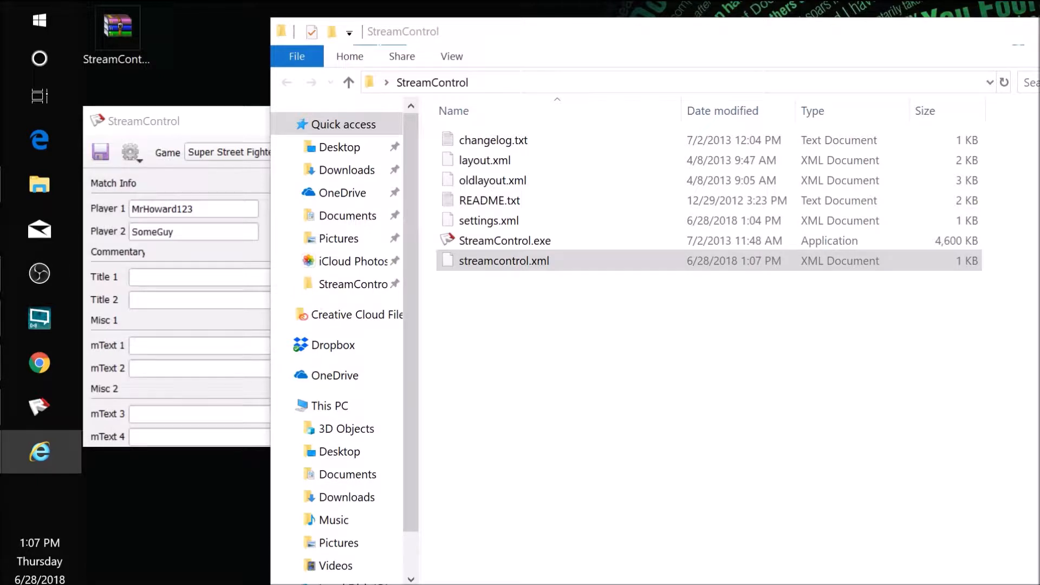
{"action": "left_click_drag", "start_coordinate": [647, 167], "coordinate": [551, 49]}
{"action": "left_click_drag", "start_coordinate": [116, 47], "coordinate": [603, 61]}
{"action": "left_click_drag", "start_coordinate": [803, 53], "coordinate": [755, 35]}
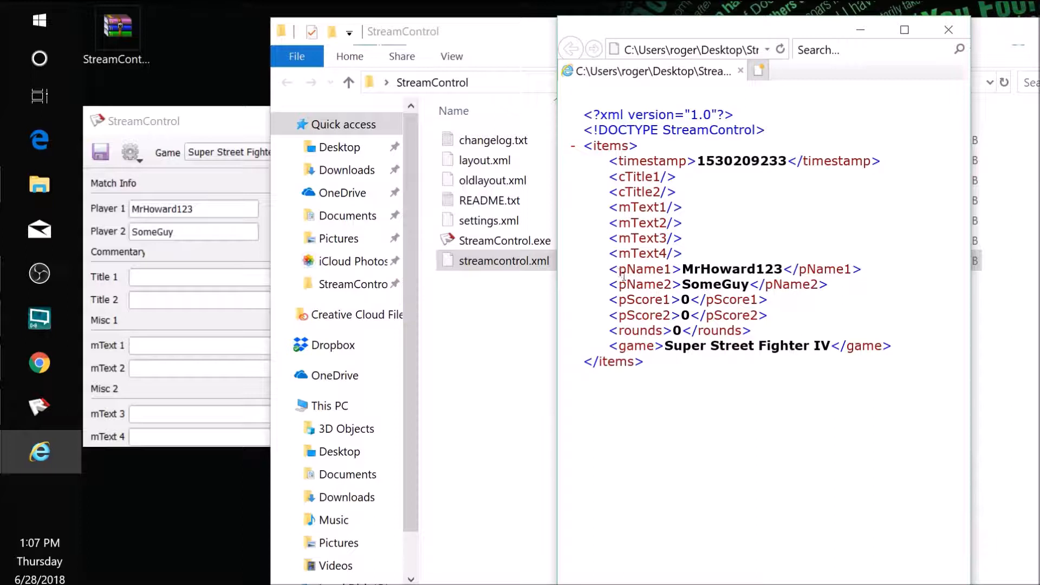
{"action": "left_click_drag", "start_coordinate": [619, 271], "coordinate": [782, 269]}
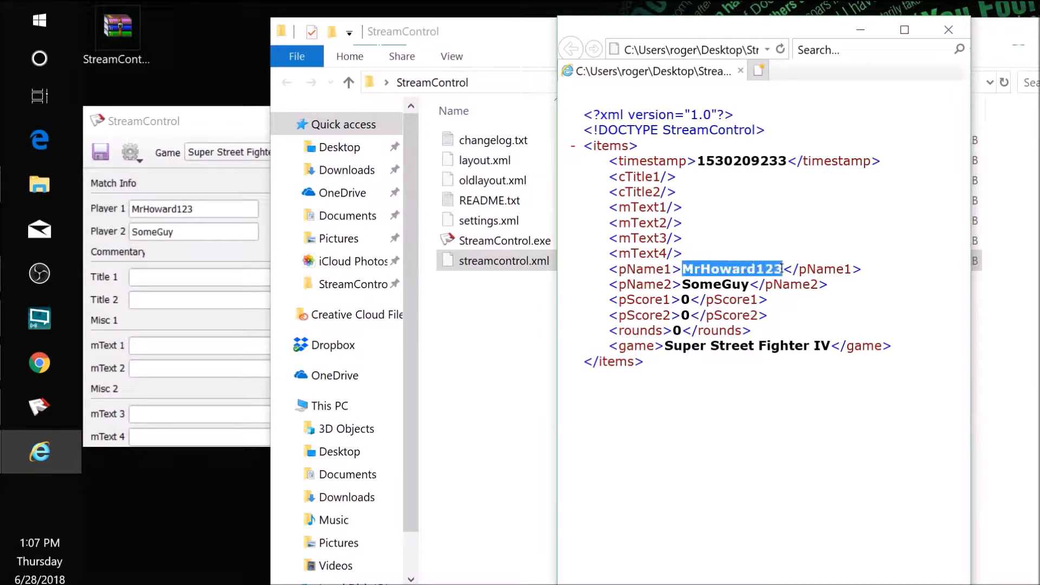
Step: Highlight the pName2 and pName1 values in the XML file to compare them with StreamControl's player name fields
{"action": "left_click", "coordinate": [193, 126]}
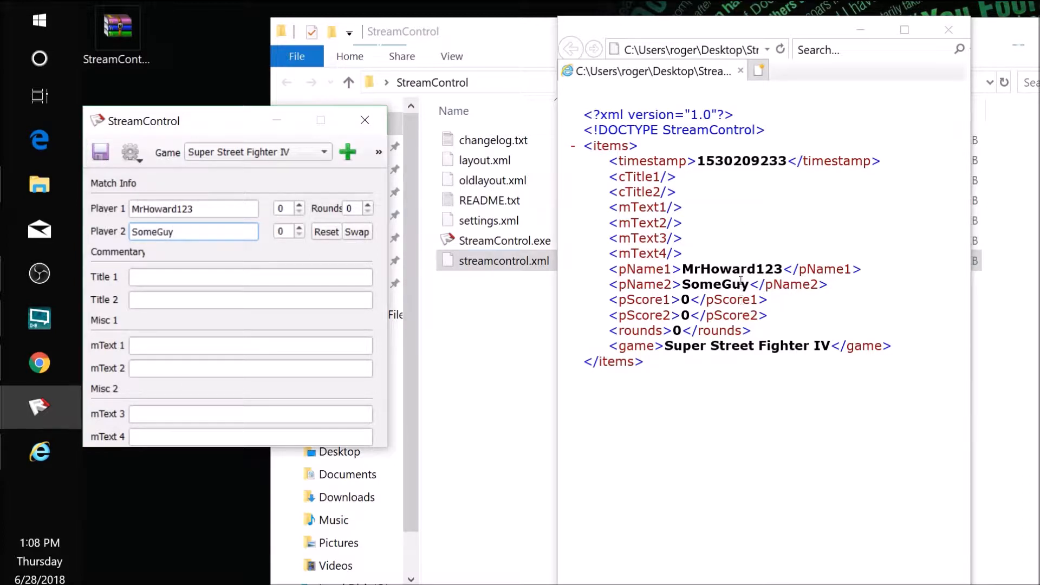
{"action": "left_click_drag", "start_coordinate": [751, 285], "coordinate": [681, 285]}
{"action": "left_click_drag", "start_coordinate": [785, 269], "coordinate": [686, 269]}
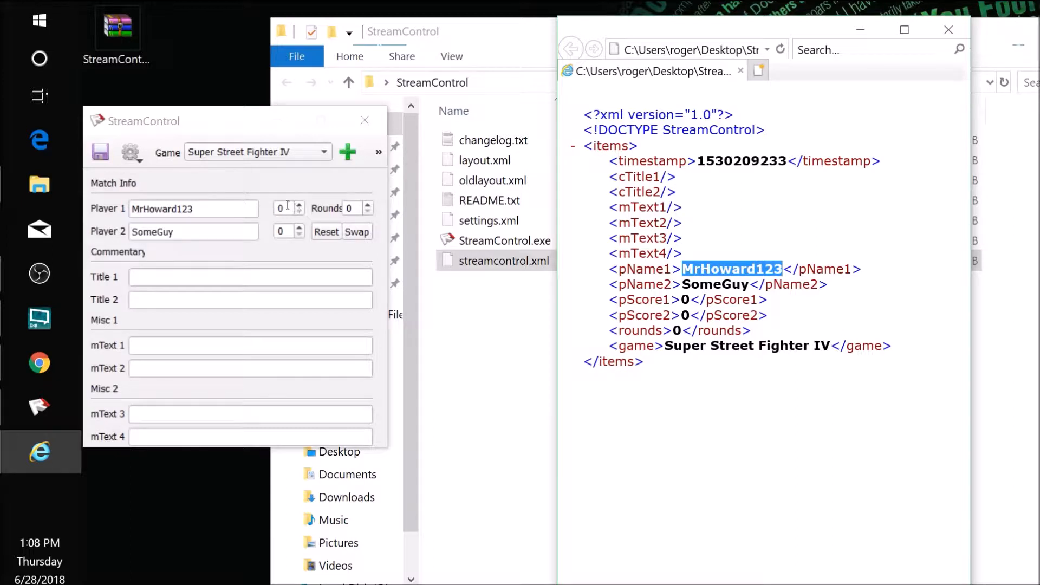
Step: Set Player 1's score to 2 and Player 2's score to 1, save the match data, and reload the XML file
{"action": "left_click", "coordinate": [299, 206]}
{"action": "left_click", "coordinate": [299, 206]}
{"action": "left_click", "coordinate": [300, 229]}
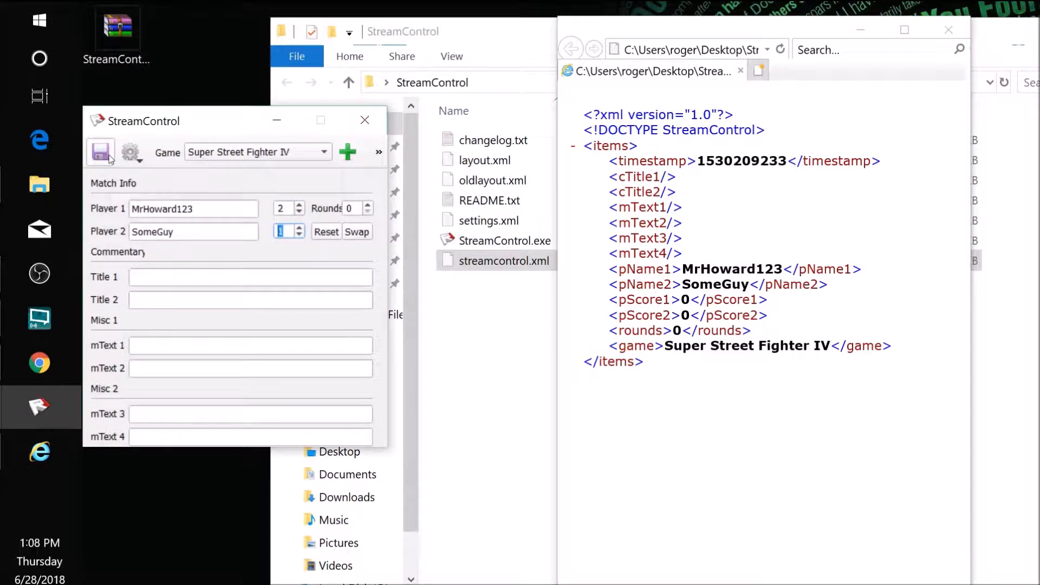
{"action": "left_click", "coordinate": [100, 153]}
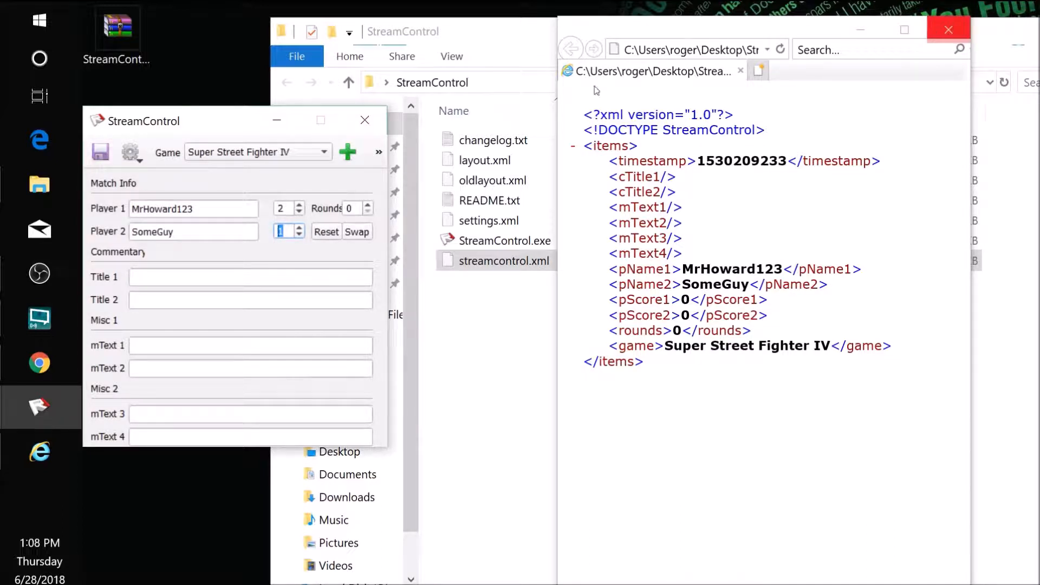
{"action": "left_click", "coordinate": [781, 50]}
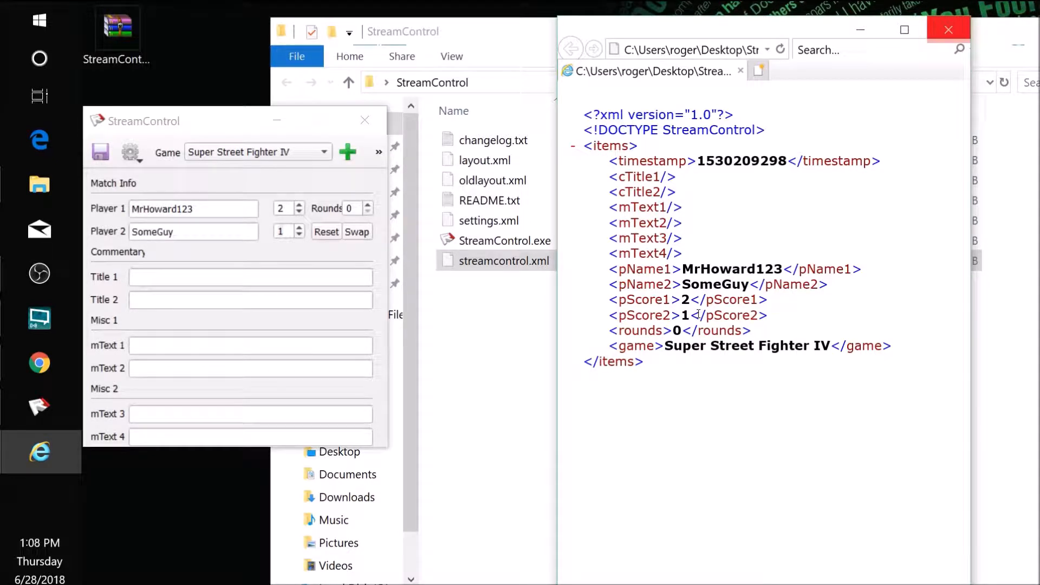
Step: Enter Street Fighter V as commentary Title 1, save the match data, and reload the XML file
{"action": "left_click", "coordinate": [258, 285]}
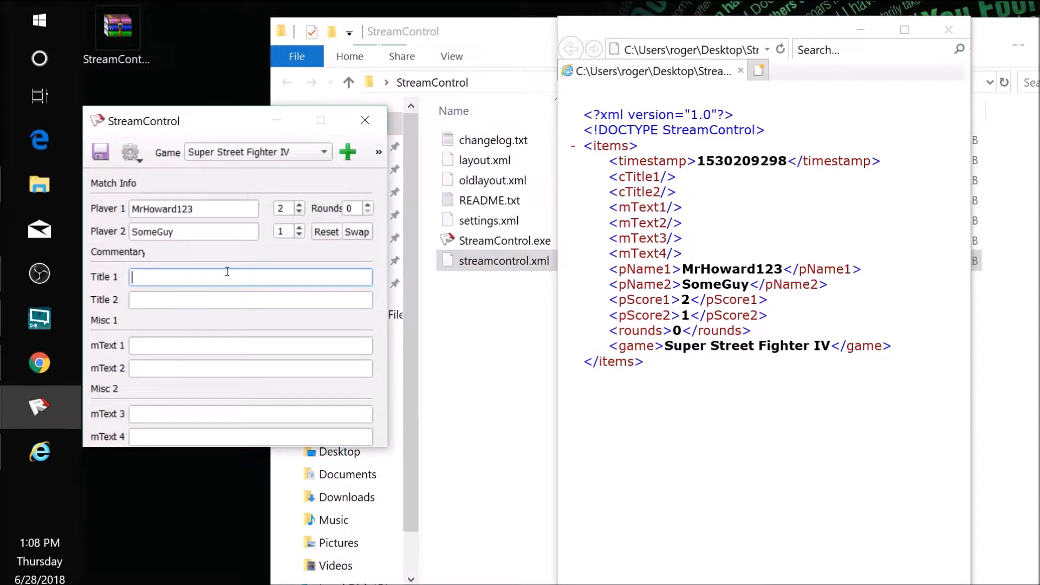
{"action": "type", "text": "Street Fighter V"}
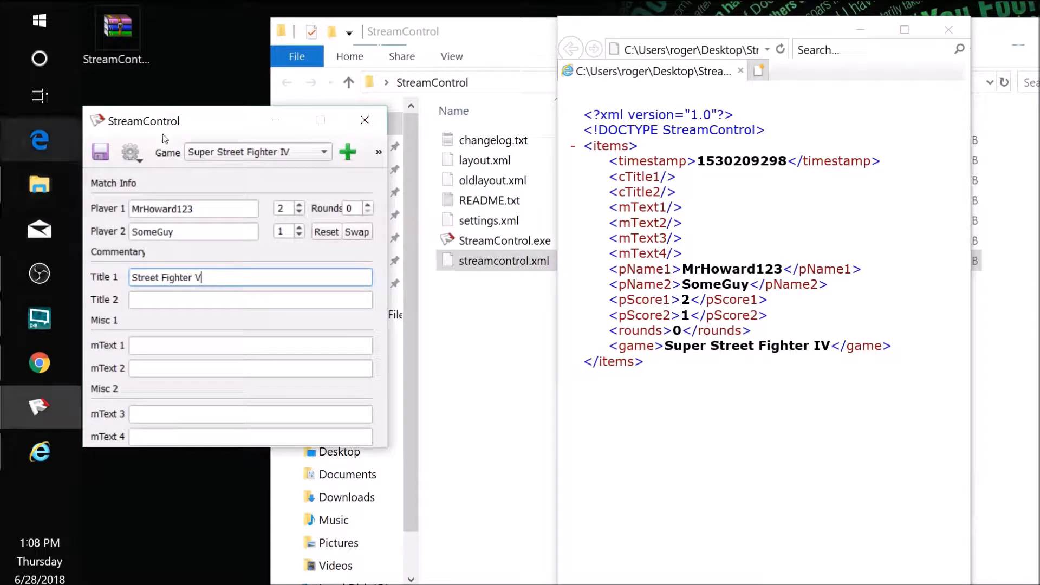
{"action": "left_click", "coordinate": [100, 153]}
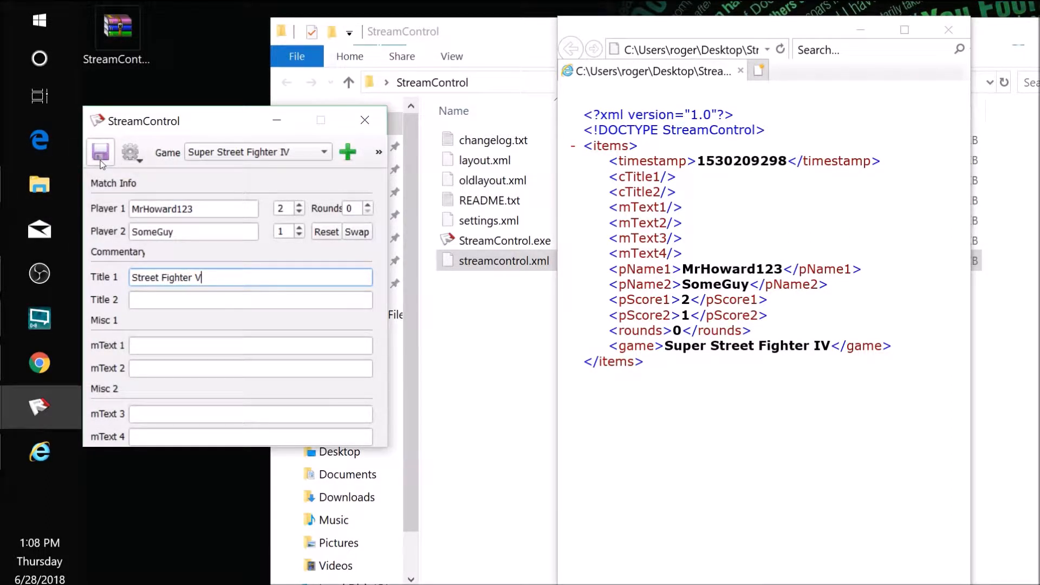
{"action": "left_click", "coordinate": [773, 37]}
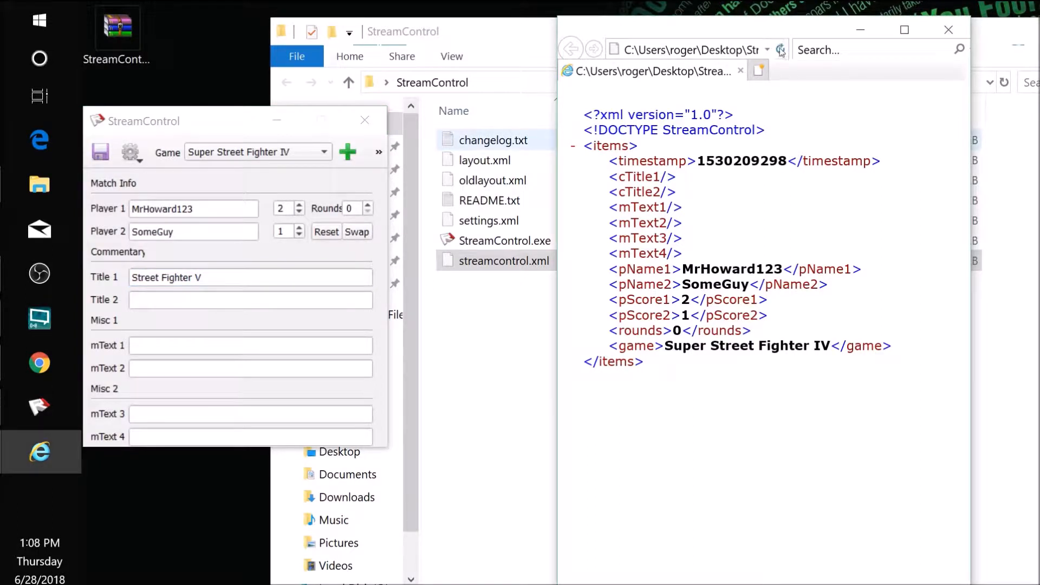
{"action": "left_click", "coordinate": [781, 50]}
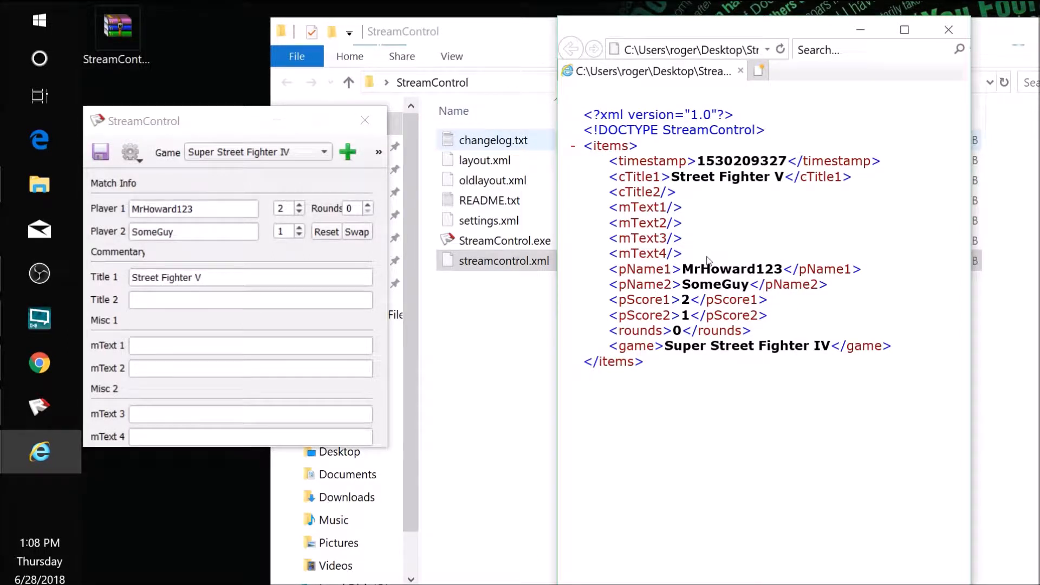
Step: Clear the browser and folder windows off the desktop and bring up XSplit Broadcaster beside StreamControl
{"action": "left_click", "coordinate": [205, 124]}
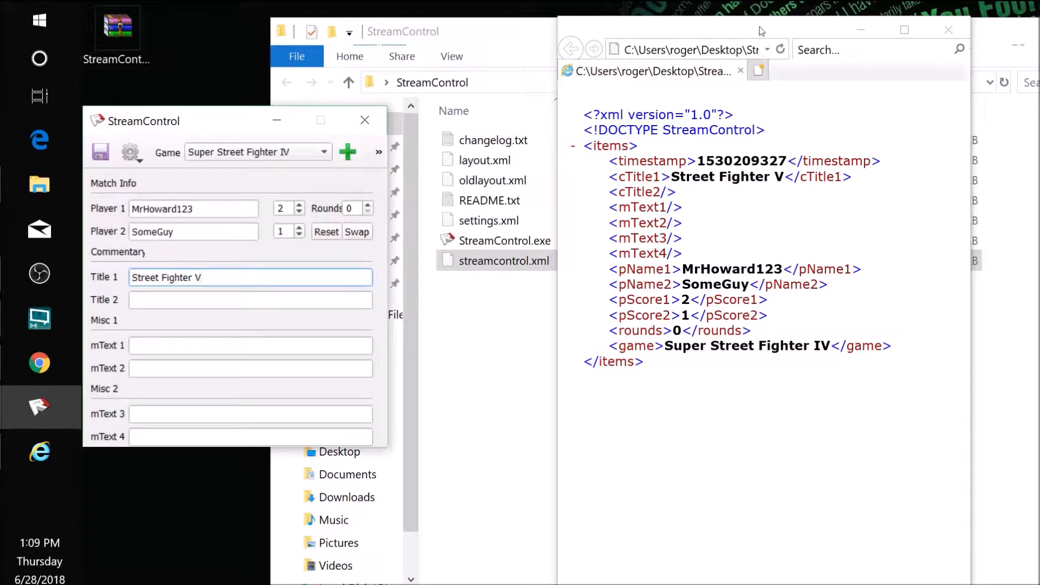
{"action": "left_click_drag", "start_coordinate": [758, 25], "coordinate": [734, 22]}
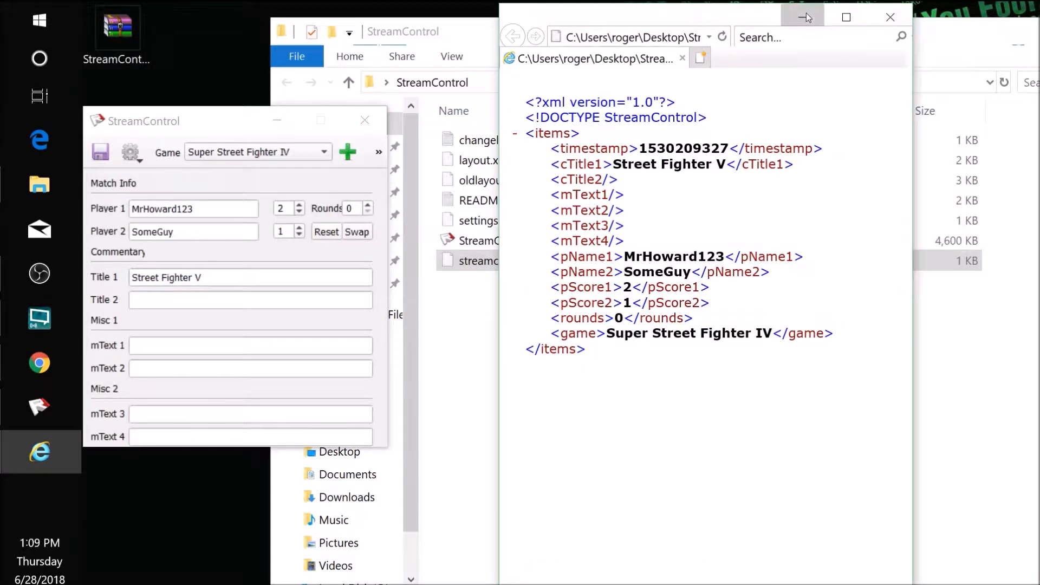
{"action": "left_click", "coordinate": [811, 18]}
{"action": "left_click", "coordinate": [786, 40]}
{"action": "left_click_drag", "start_coordinate": [899, 38], "coordinate": [683, 28]}
{"action": "left_click", "coordinate": [892, 27]}
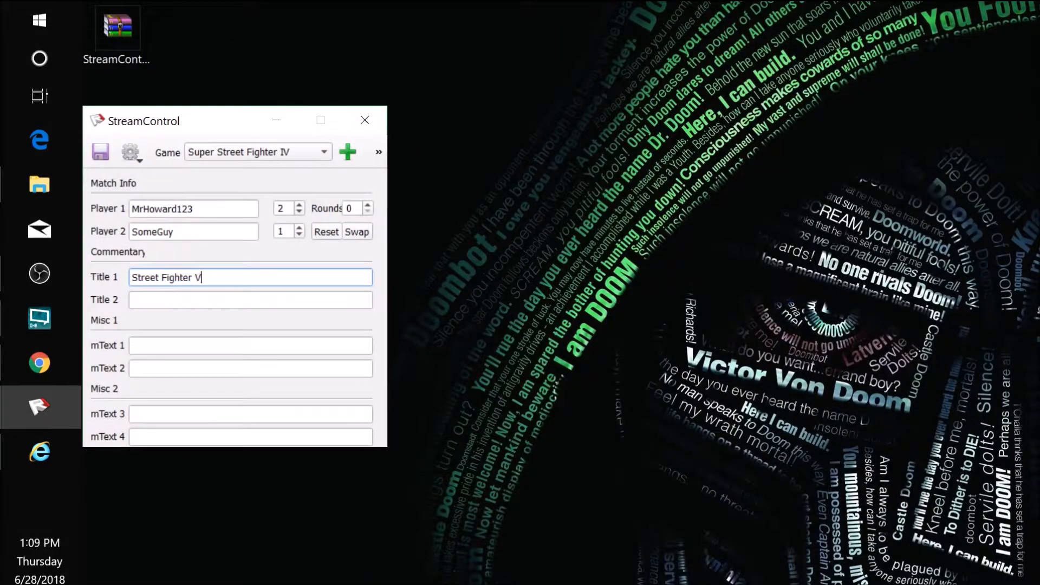
{"action": "left_click", "coordinate": [39, 318]}
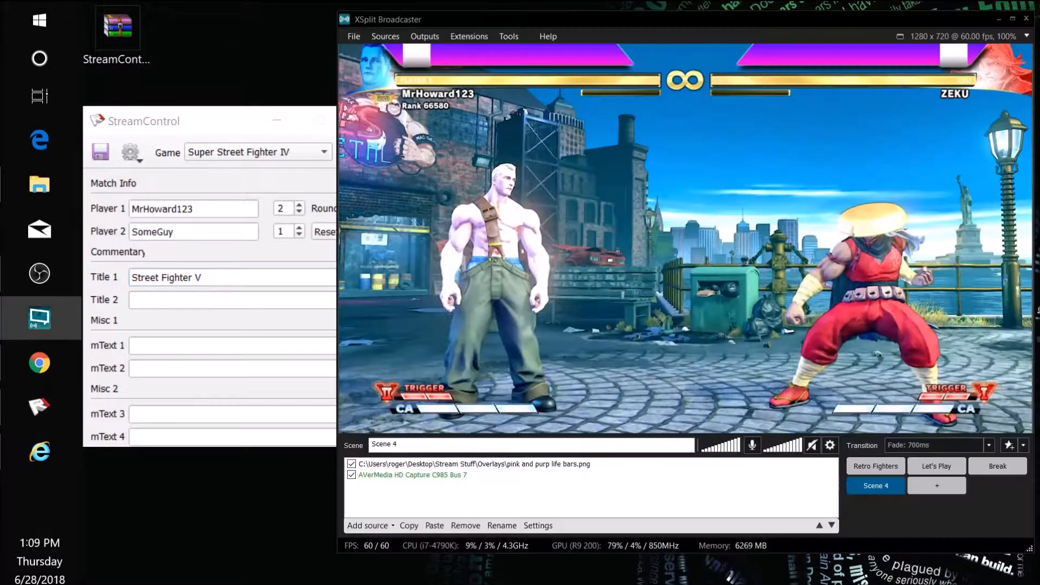
{"action": "left_click_drag", "start_coordinate": [639, 23], "coordinate": [596, 15]}
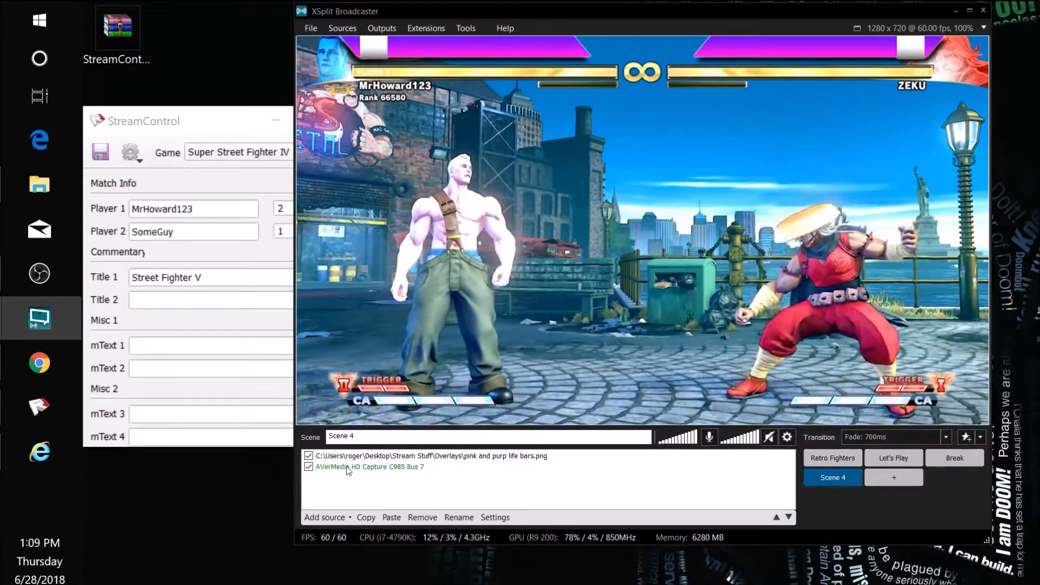
Step: Add a text source to Scene 4 with its font set to Oswald
{"action": "left_click", "coordinate": [329, 518]}
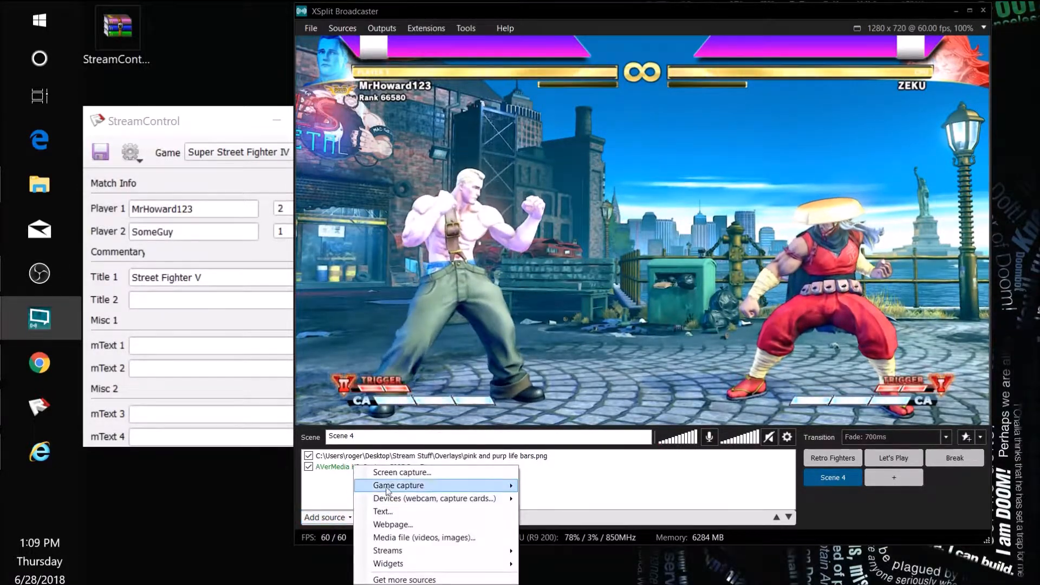
{"action": "left_click", "coordinate": [408, 512]}
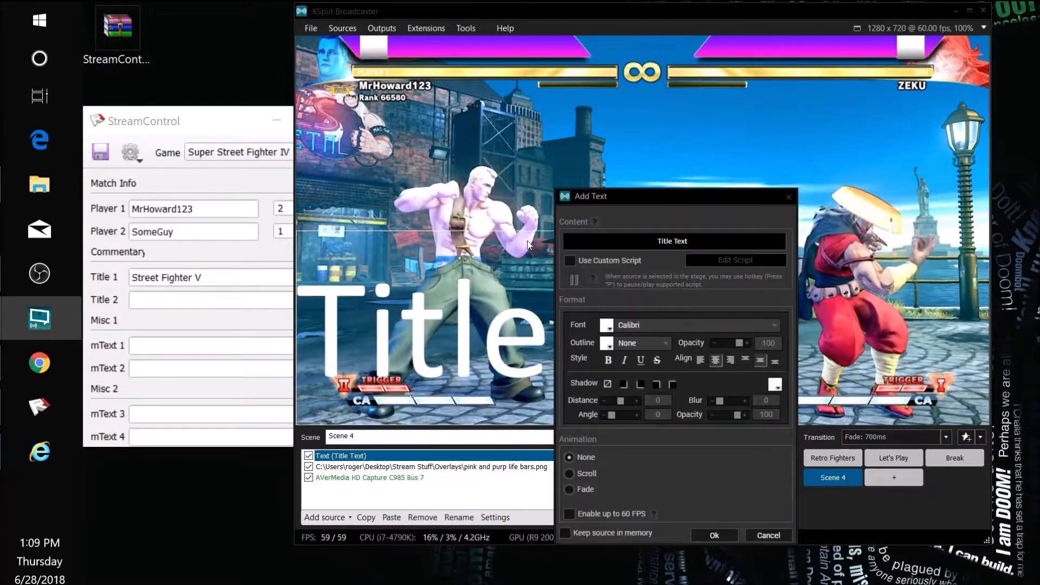
{"action": "left_click_drag", "start_coordinate": [705, 196], "coordinate": [784, 141]}
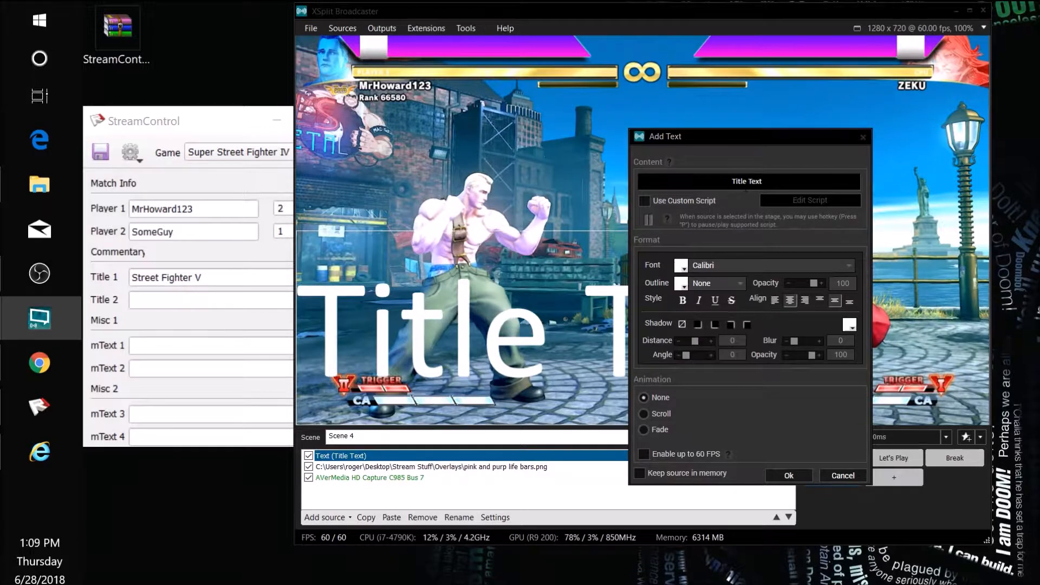
{"action": "left_click", "coordinate": [756, 274]}
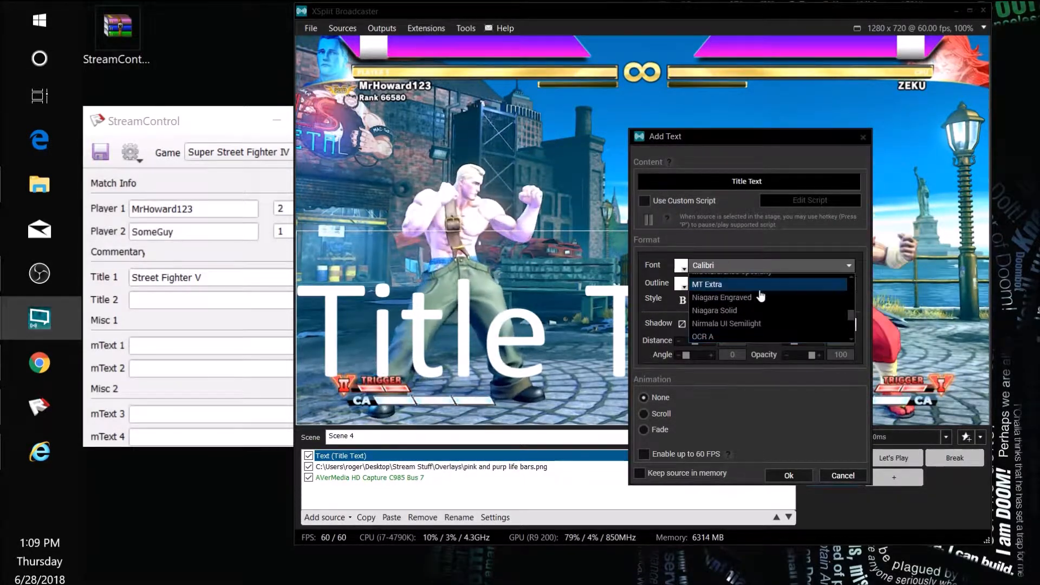
{"action": "left_click", "coordinate": [852, 340]}
{"action": "left_click", "coordinate": [852, 339]}
{"action": "left_click", "coordinate": [852, 339]}
{"action": "left_click", "coordinate": [852, 340]}
{"action": "left_click", "coordinate": [852, 339]}
{"action": "left_click", "coordinate": [852, 339]}
{"action": "left_click", "coordinate": [852, 339]}
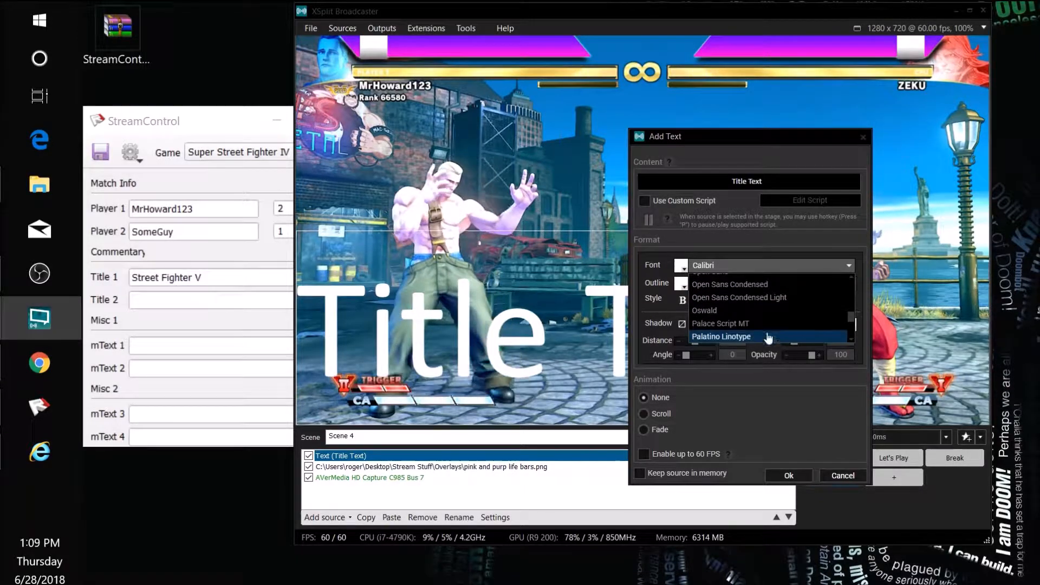
{"action": "left_click", "coordinate": [720, 310]}
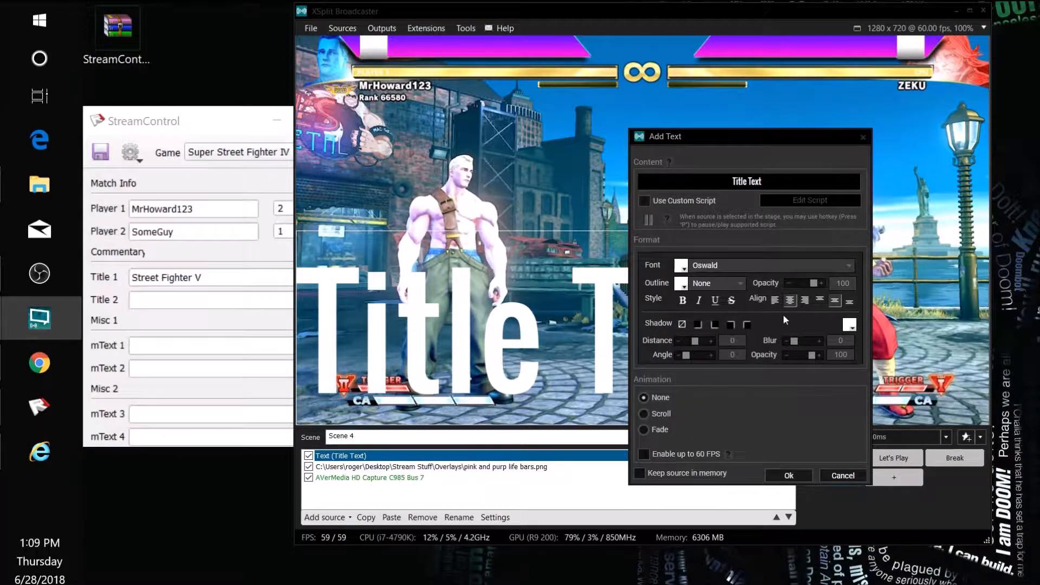
{"action": "left_click", "coordinate": [787, 474]}
Step: Move the title text onto the pink bar above Player 1's life bar and shrink it to about 342x38 to fit
{"action": "left_click_drag", "start_coordinate": [340, 274], "coordinate": [445, 93]}
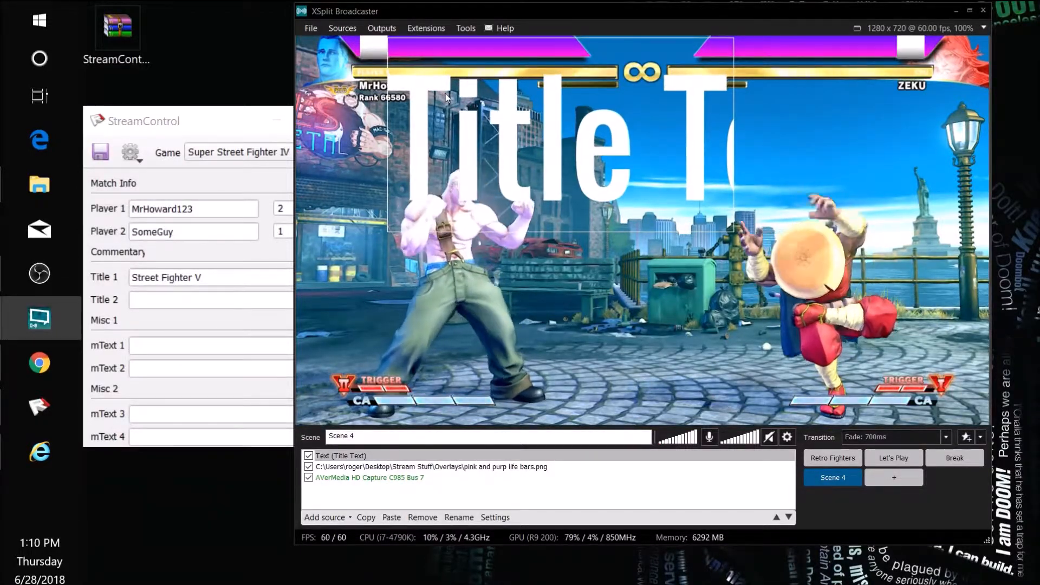
{"action": "left_click_drag", "start_coordinate": [444, 93], "coordinate": [447, 91]}
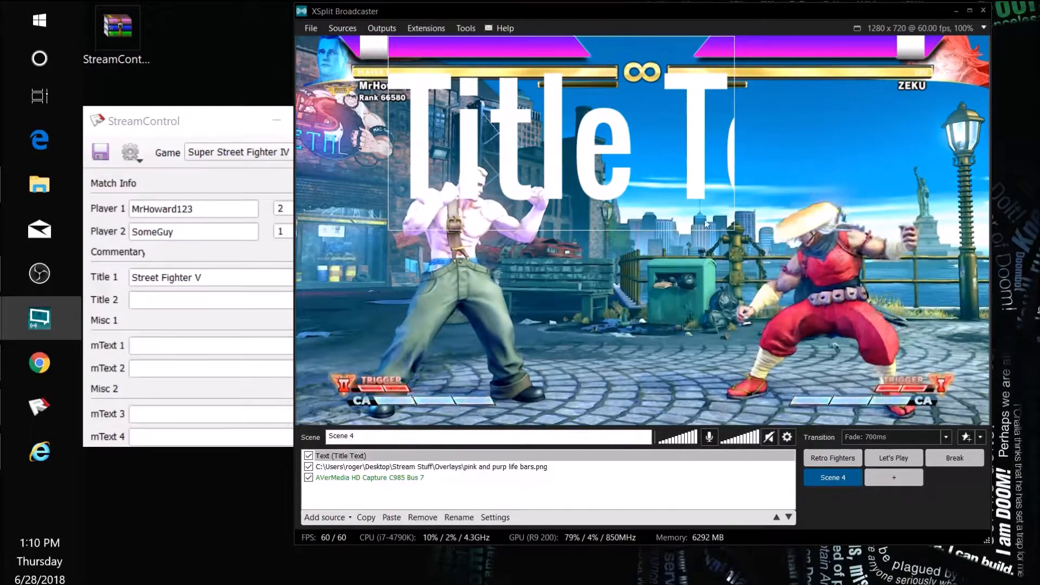
{"action": "left_click_drag", "start_coordinate": [732, 225], "coordinate": [572, 52]}
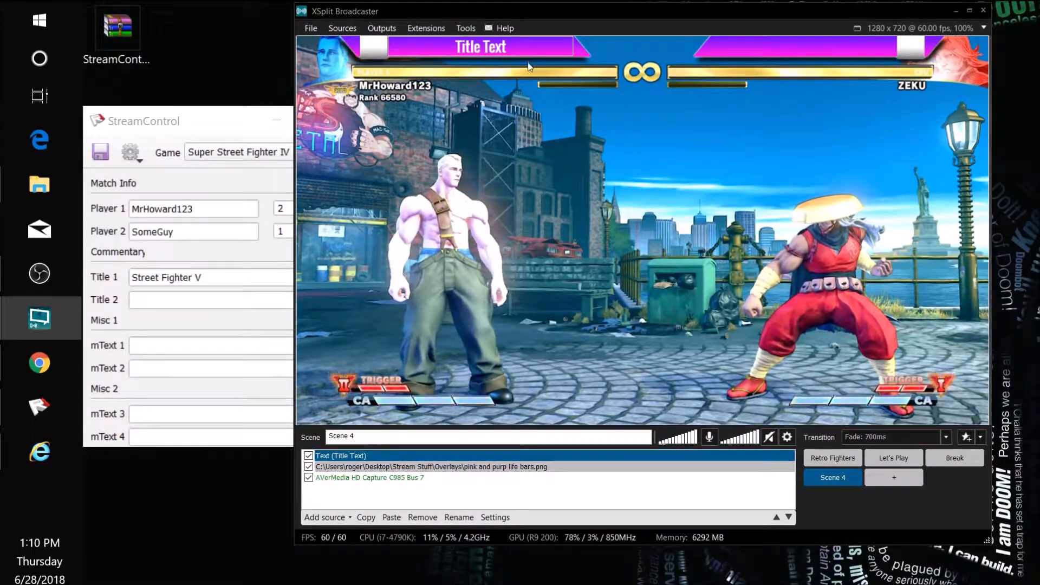
{"action": "left_click", "coordinate": [524, 144]}
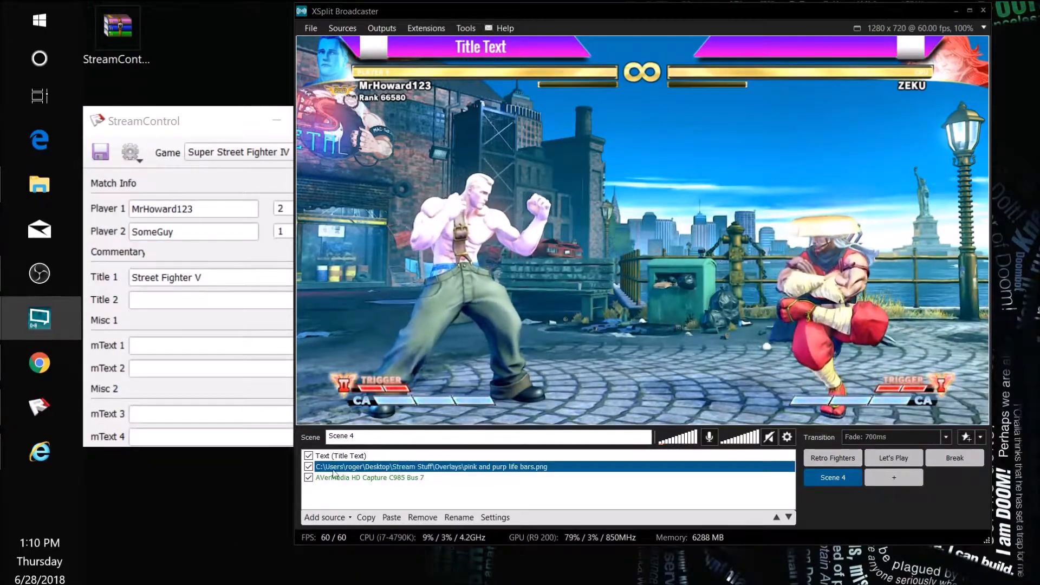
Step: Give the title text source a black drop shadow in its settings and close them
{"action": "left_click", "coordinate": [356, 458]}
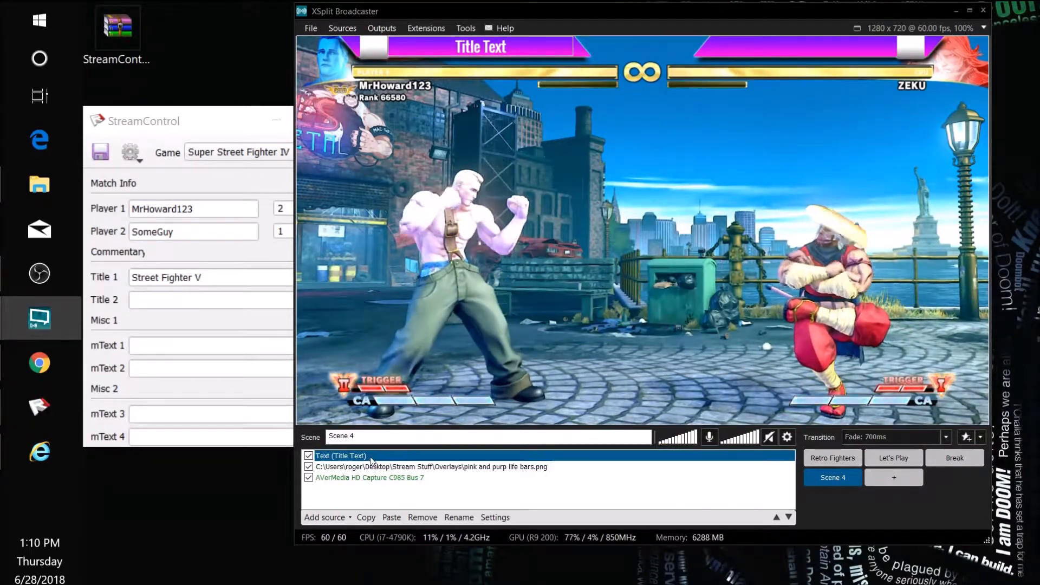
{"action": "left_click", "coordinate": [496, 518]}
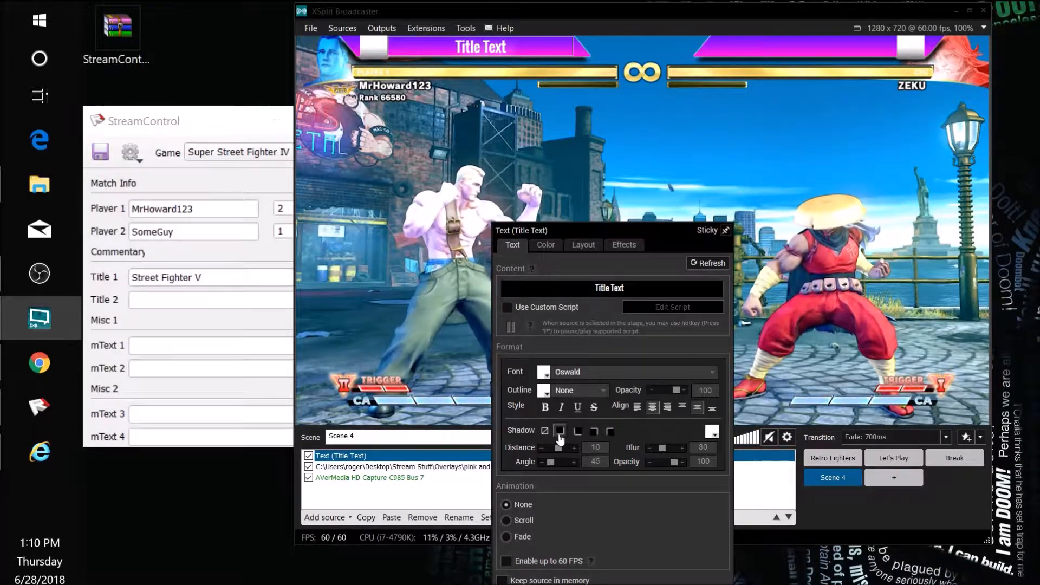
{"action": "left_click", "coordinate": [609, 432]}
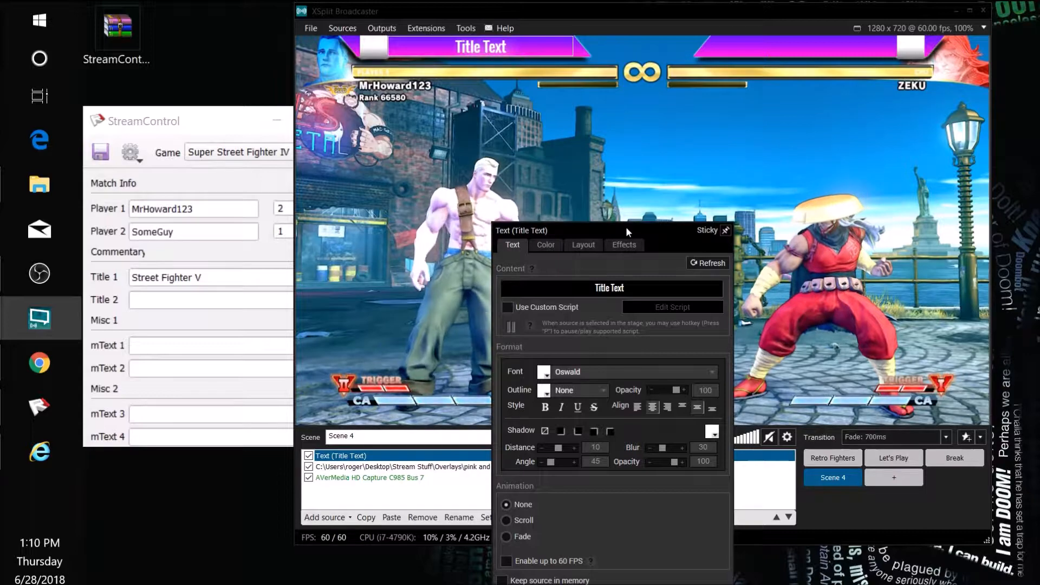
{"action": "left_click", "coordinate": [713, 432]}
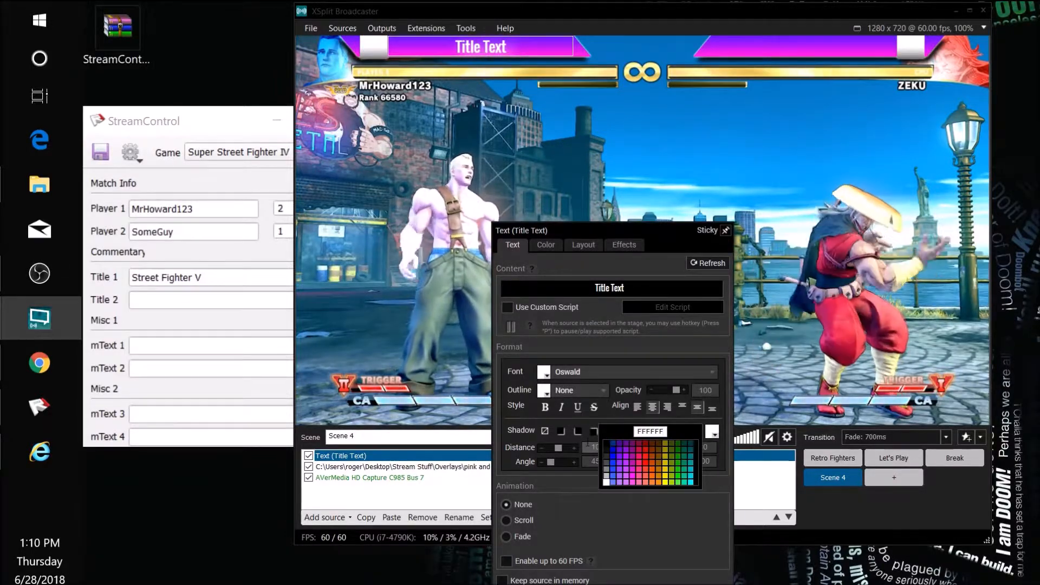
{"action": "left_click", "coordinate": [606, 442]}
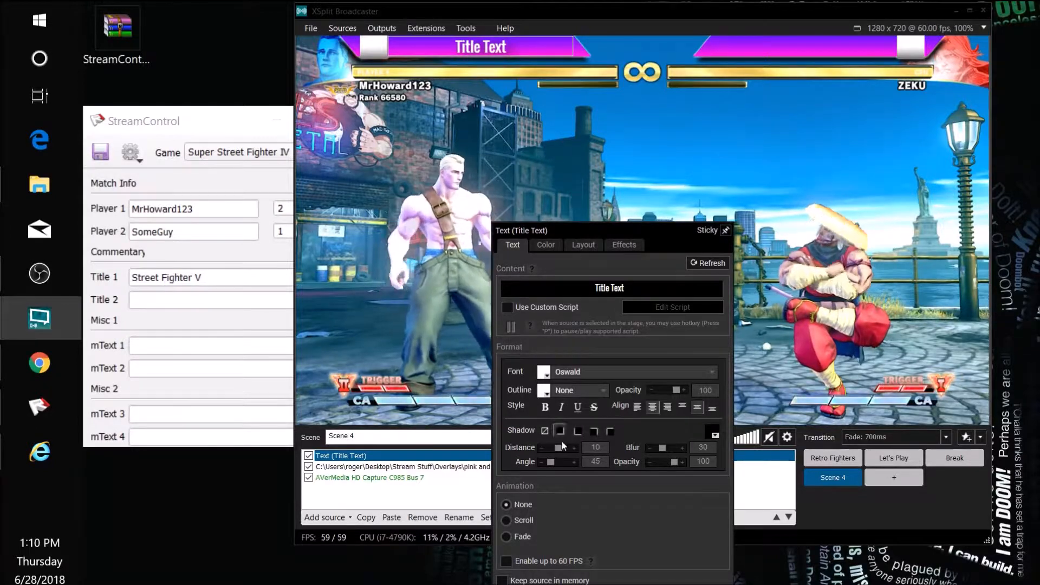
{"action": "left_click_drag", "start_coordinate": [580, 229], "coordinate": [575, 109]}
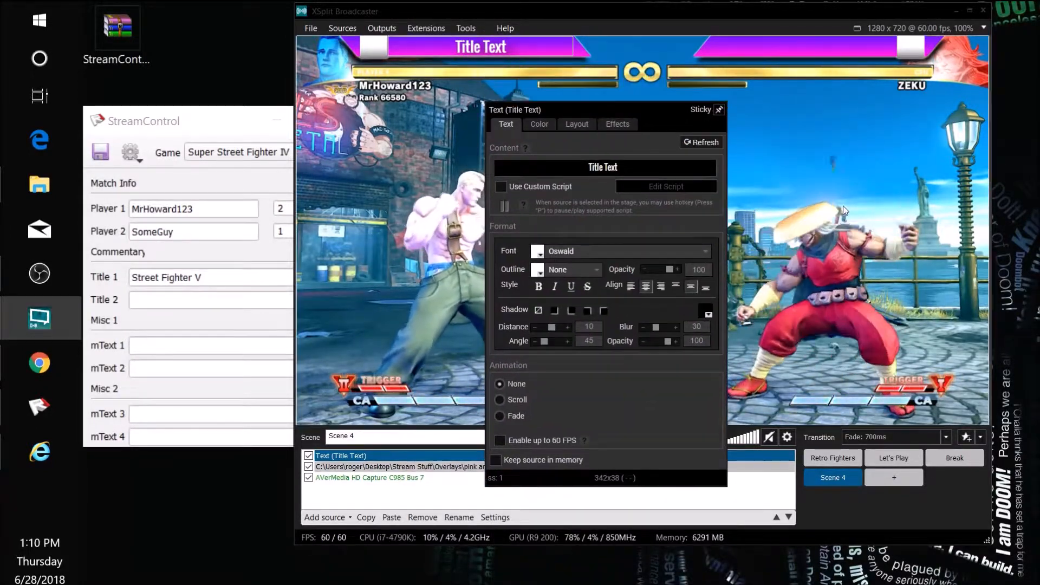
{"action": "left_click", "coordinate": [568, 87]}
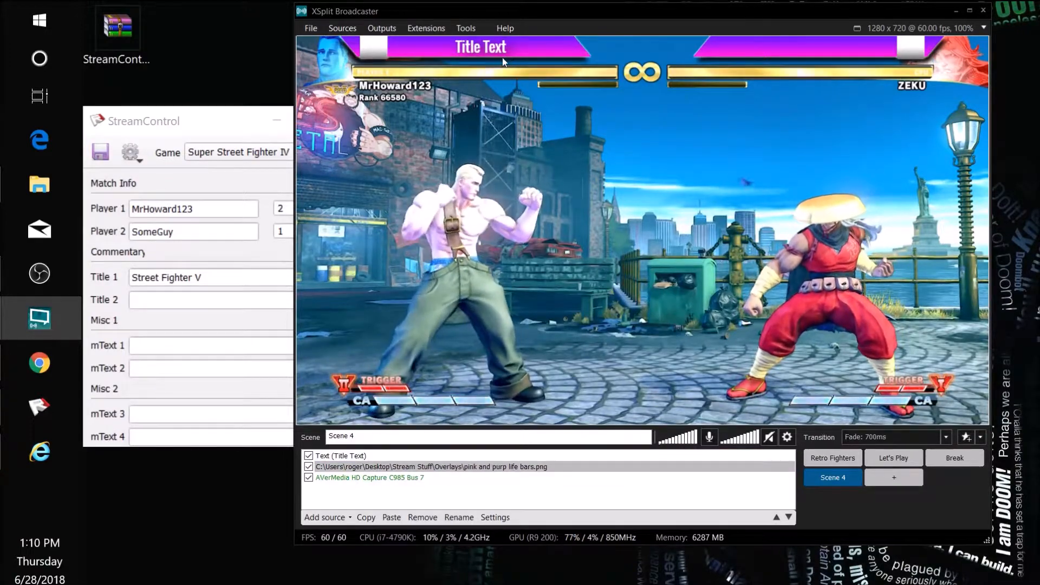
Step: Bring StreamControl to the front and shift its window so it covers less of the XSplit preview
{"action": "left_click", "coordinate": [420, 466]}
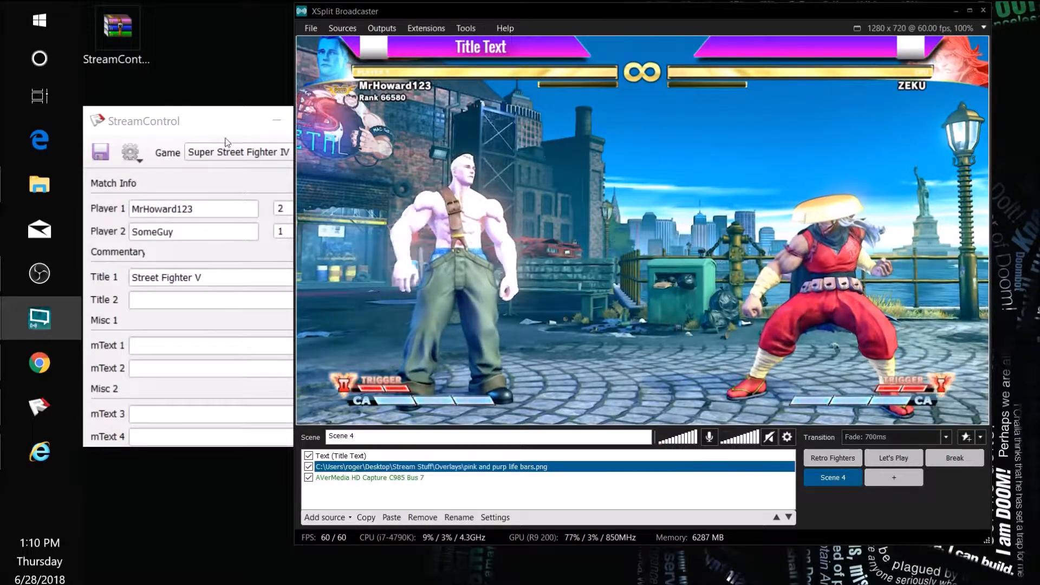
{"action": "left_click", "coordinate": [209, 135]}
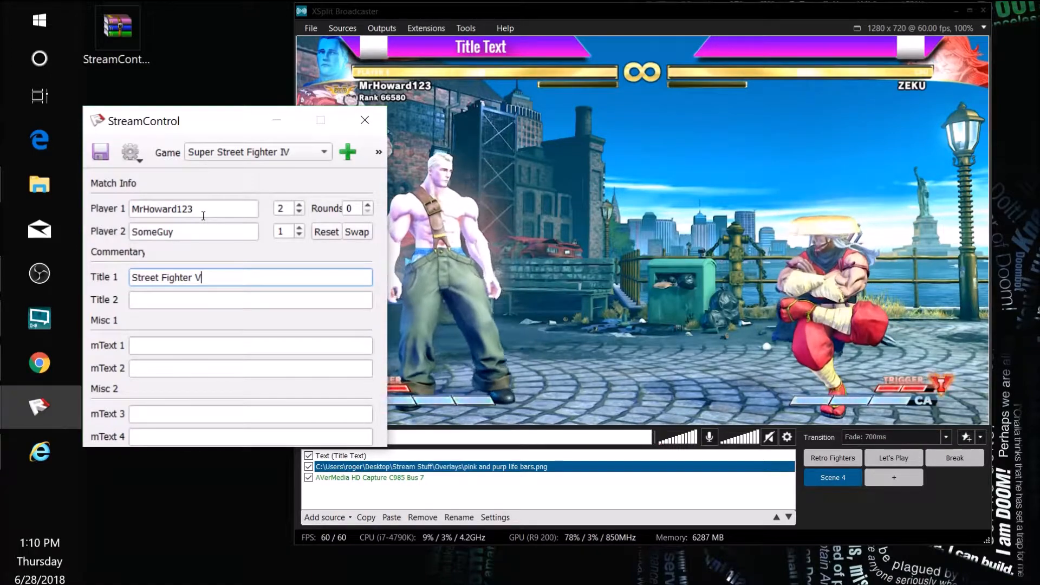
{"action": "left_click_drag", "start_coordinate": [226, 133], "coordinate": [194, 120]}
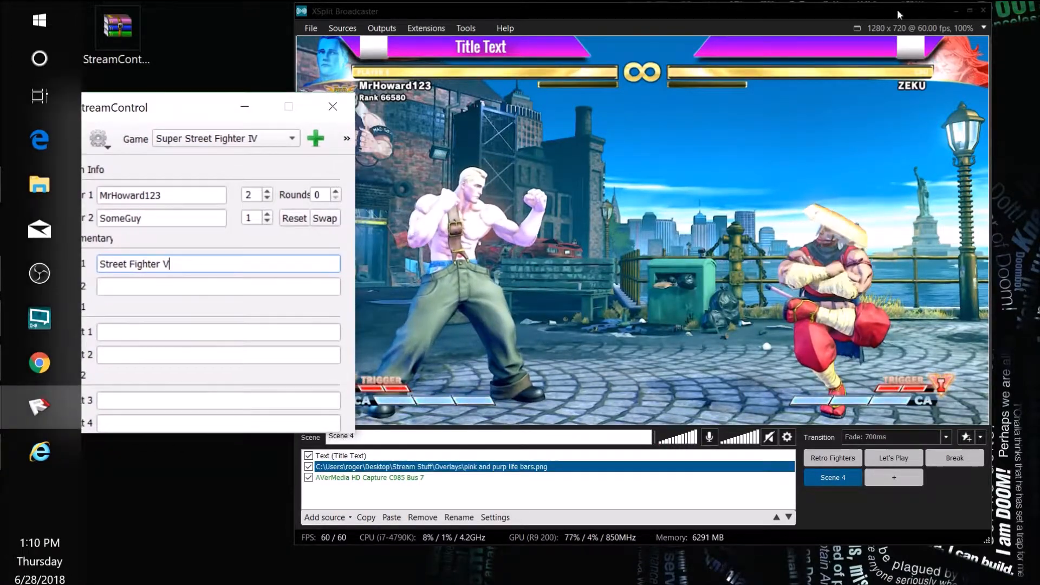
Step: Move the StreamControl window until its fields and labels are fully in view, and return to XSplit
{"action": "left_click_drag", "start_coordinate": [176, 105], "coordinate": [211, 115]}
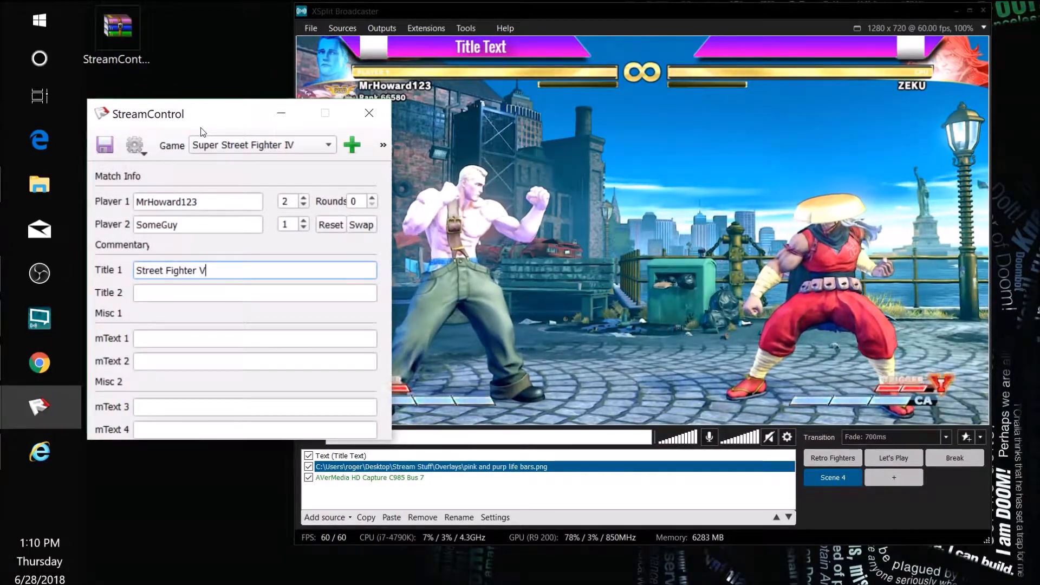
{"action": "left_click", "coordinate": [441, 14]}
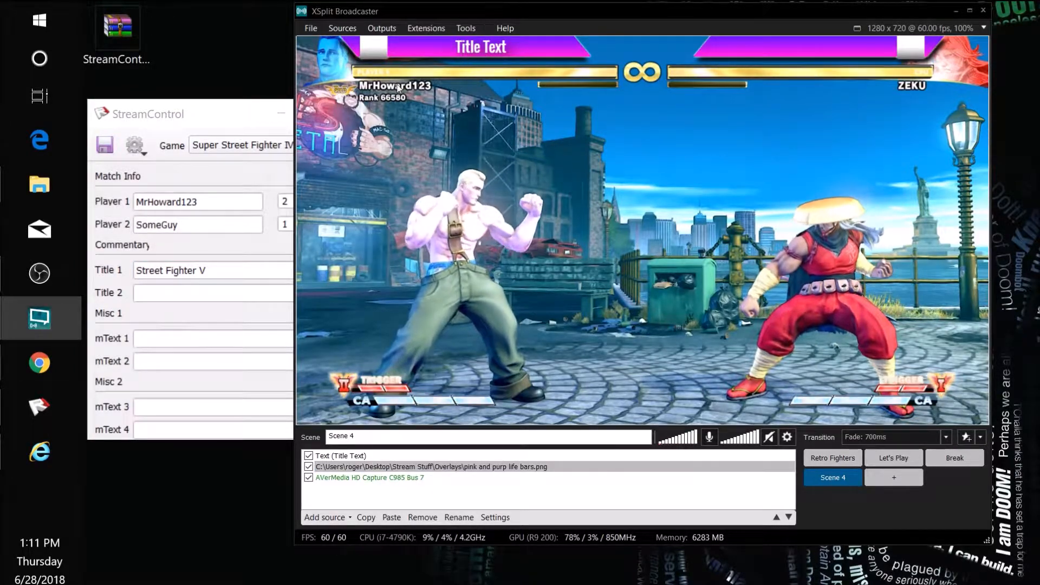
{"action": "left_click", "coordinate": [202, 115]}
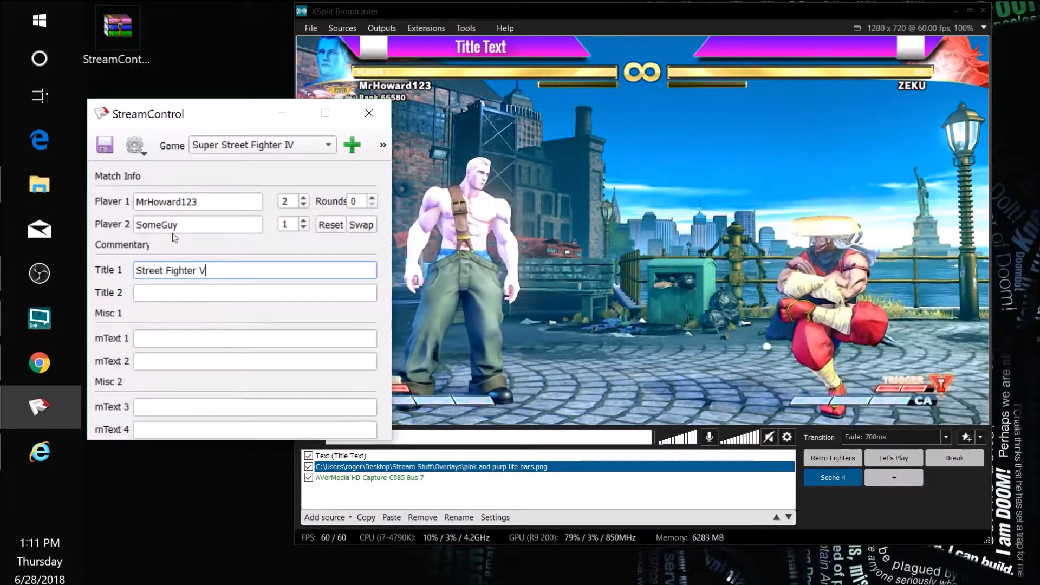
{"action": "left_click", "coordinate": [685, 5]}
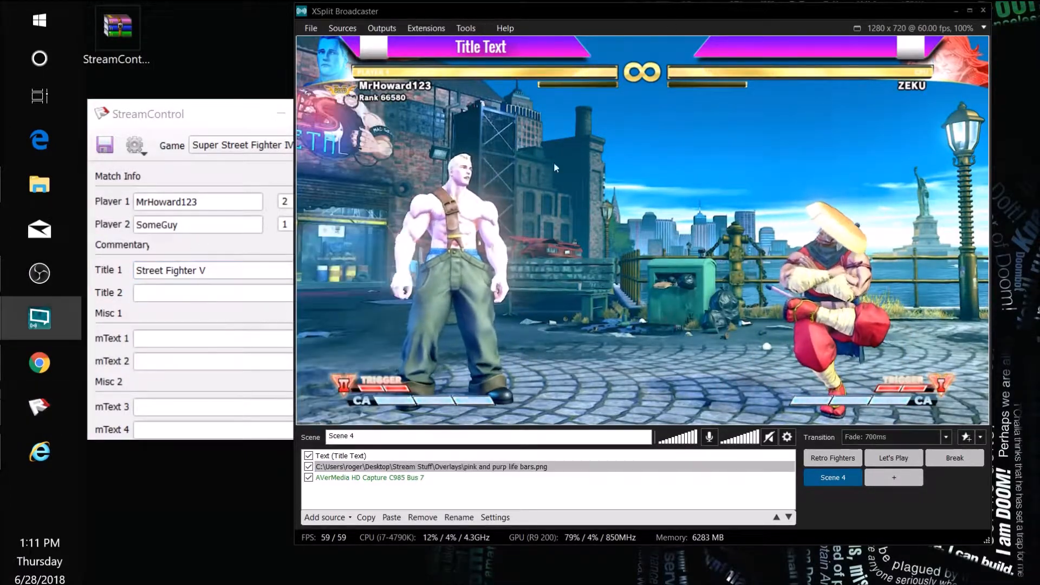
Step: Enable a custom script for the title text source and choose the Load Text from Local File template for it
{"action": "left_click", "coordinate": [354, 457]}
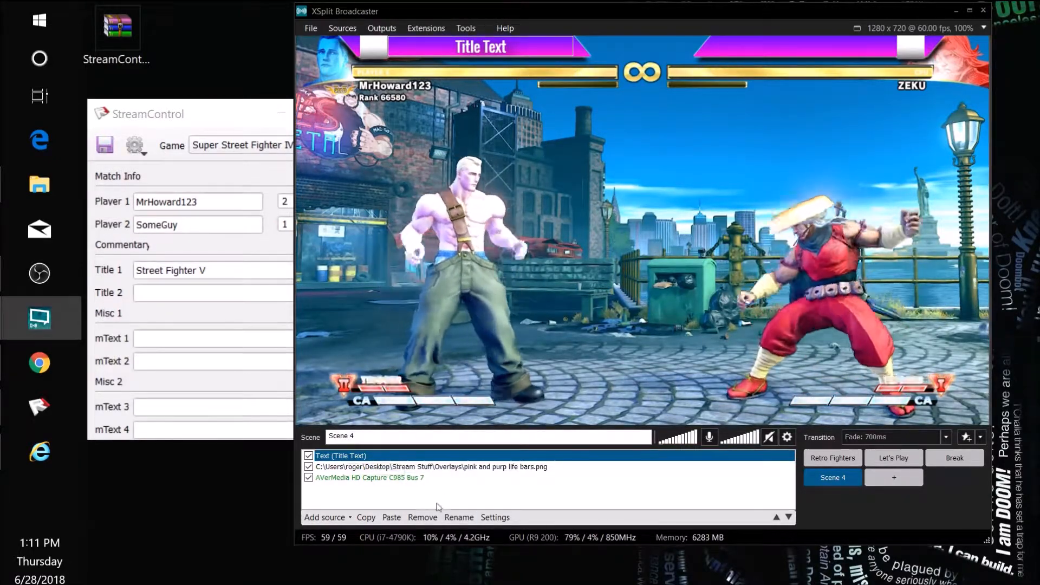
{"action": "left_click", "coordinate": [496, 517]}
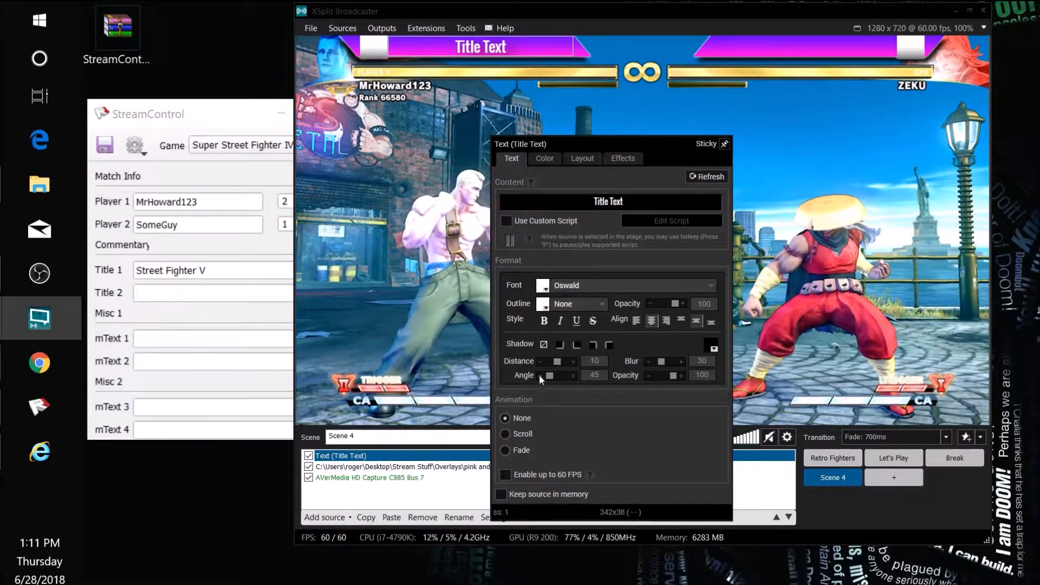
{"action": "left_click", "coordinate": [506, 222]}
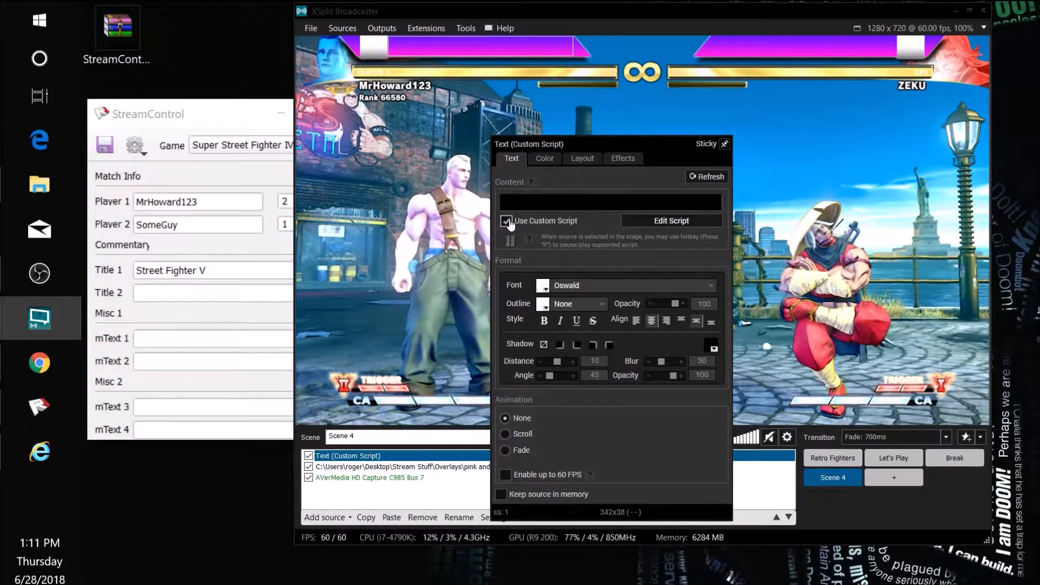
{"action": "left_click", "coordinate": [681, 223]}
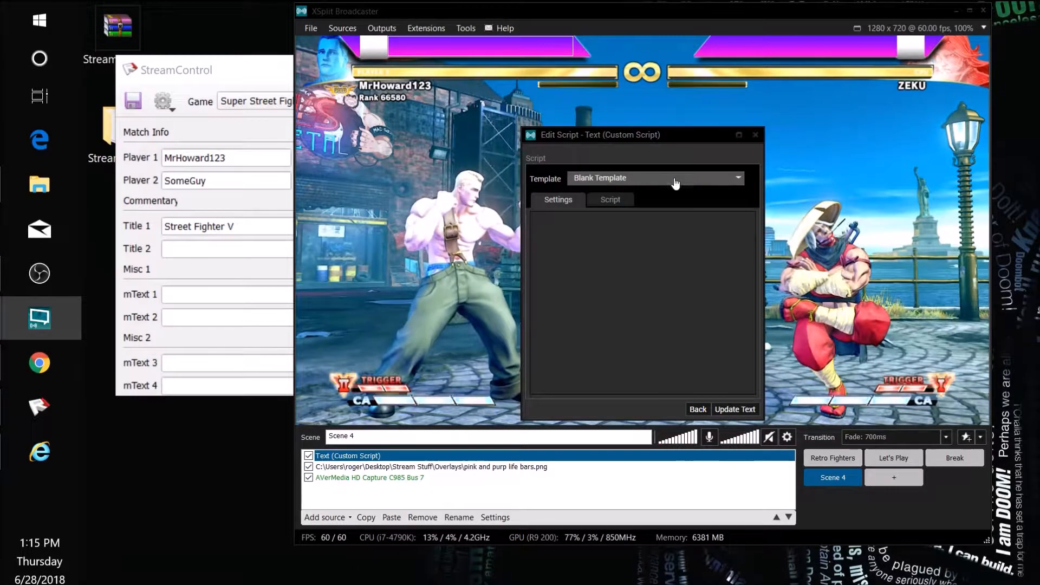
{"action": "left_click", "coordinate": [708, 186]}
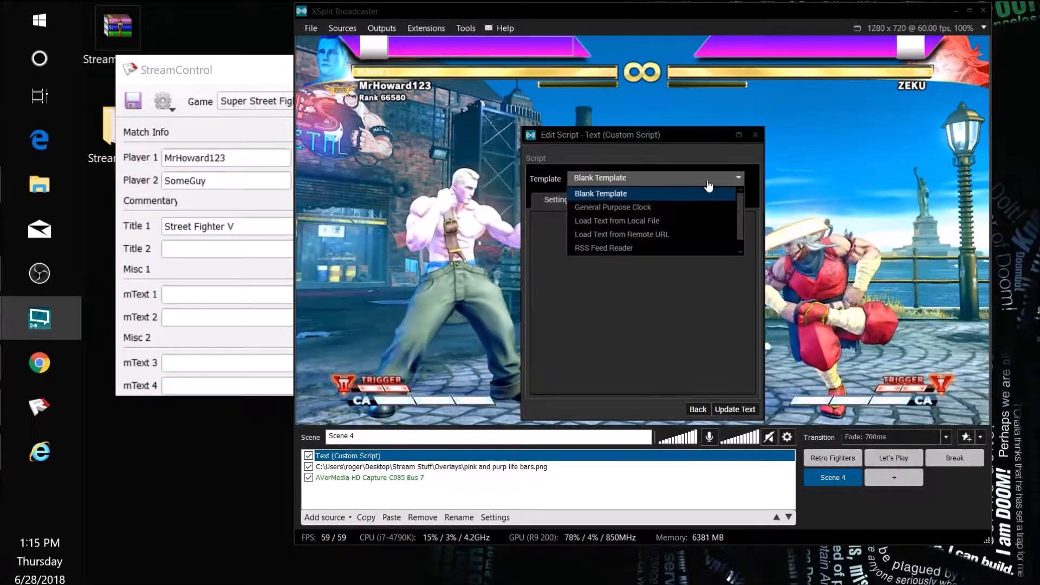
{"action": "left_click", "coordinate": [632, 223]}
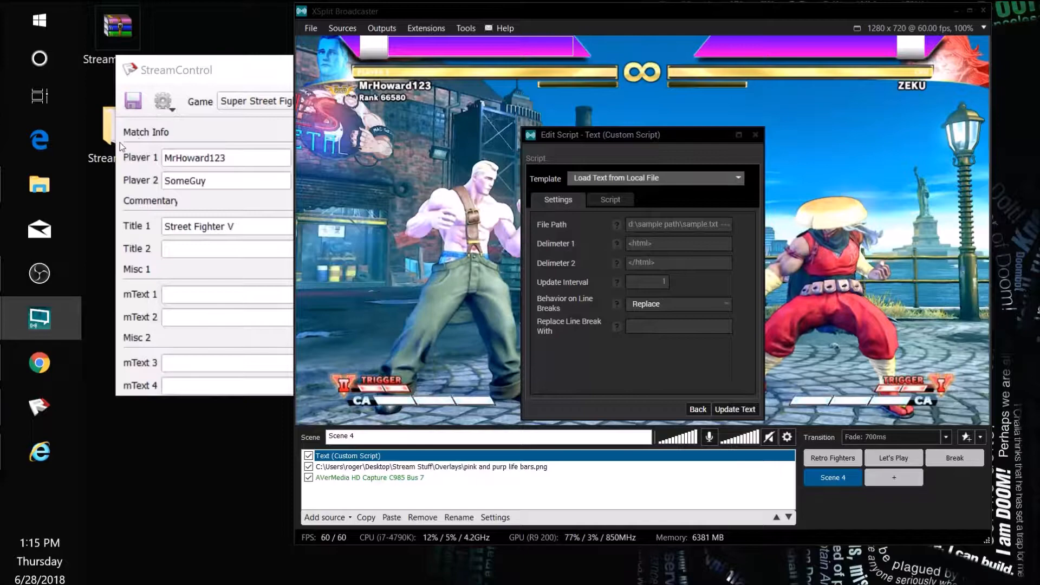
Step: Locate streamcontrol.xml in the StreamControl folder and compare its contents in Internet Explorer with the StreamControl fields
{"action": "left_click", "coordinate": [50, 193]}
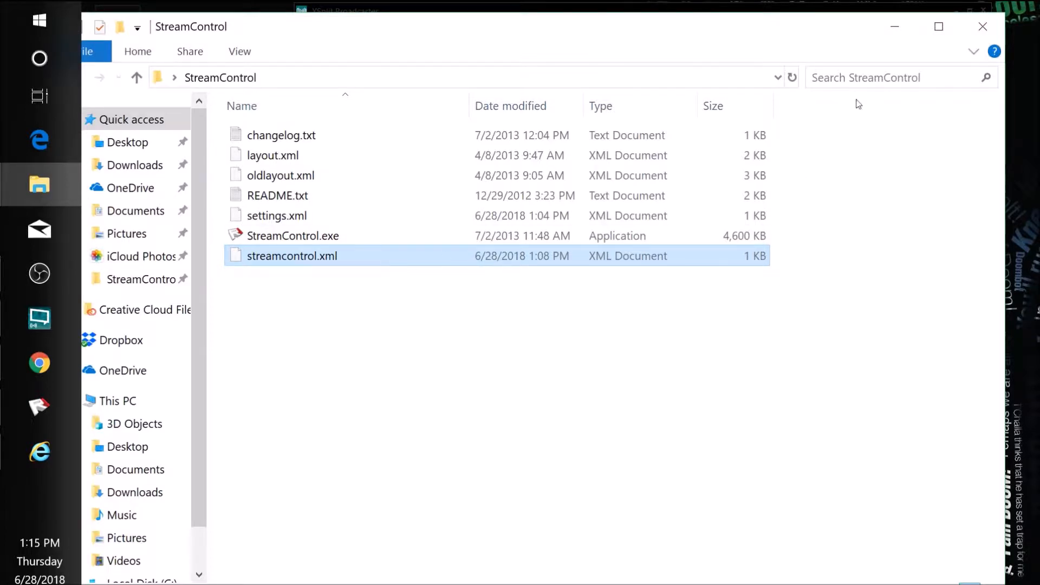
{"action": "left_click", "coordinate": [897, 26]}
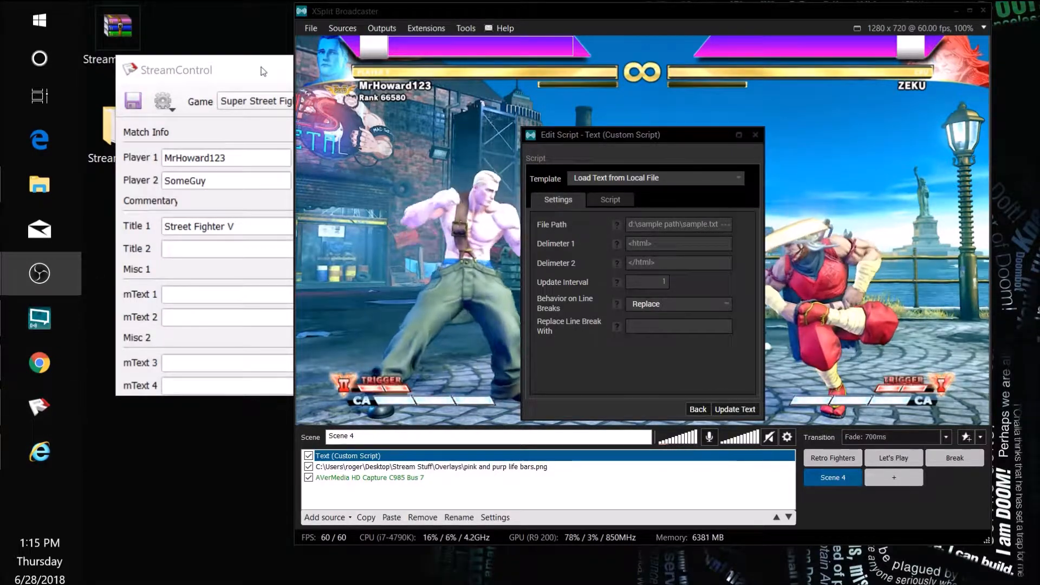
{"action": "left_click", "coordinate": [39, 407]}
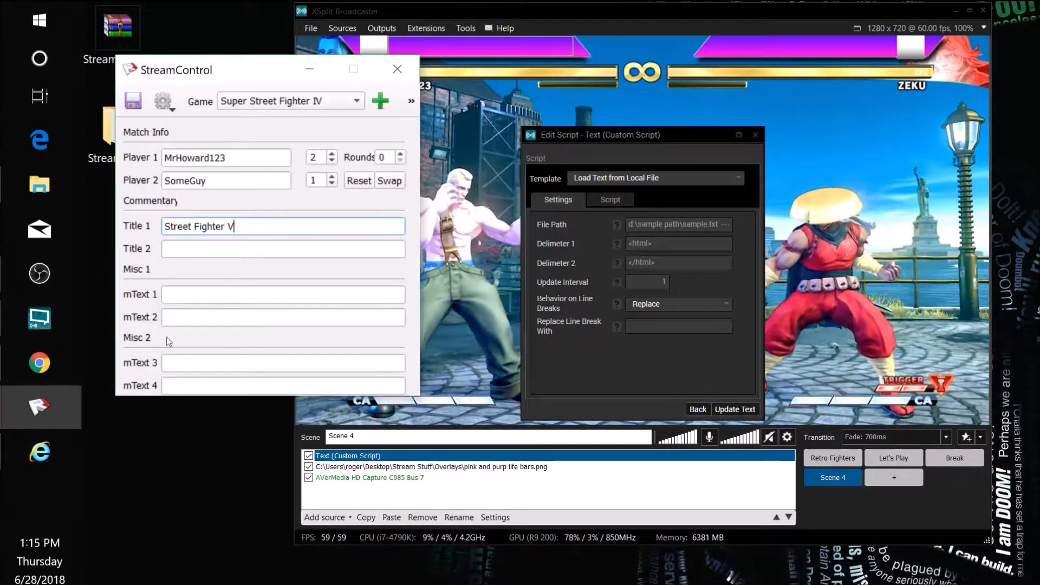
{"action": "left_click", "coordinate": [23, 459]}
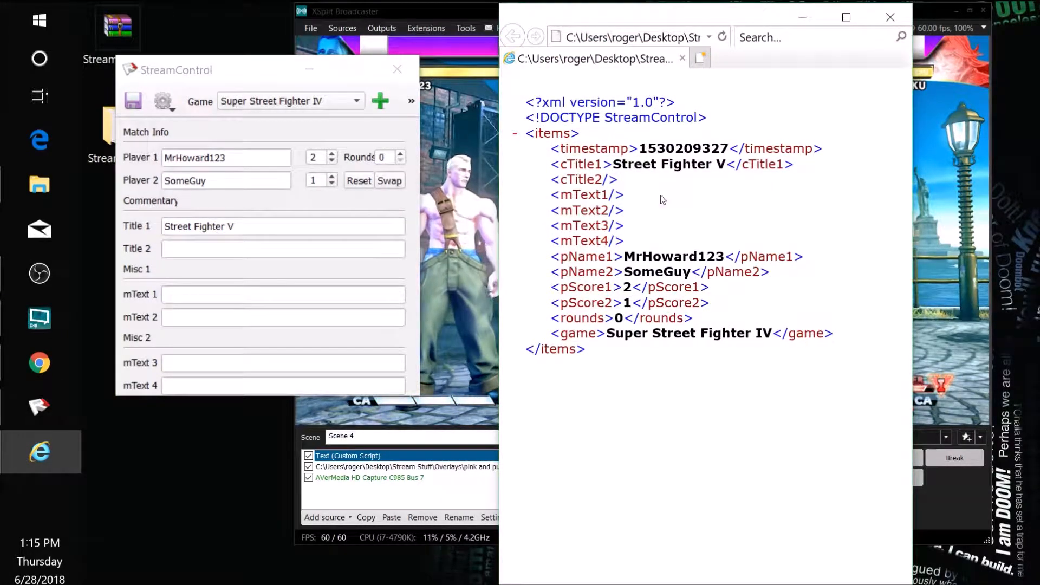
{"action": "left_click", "coordinate": [793, 20]}
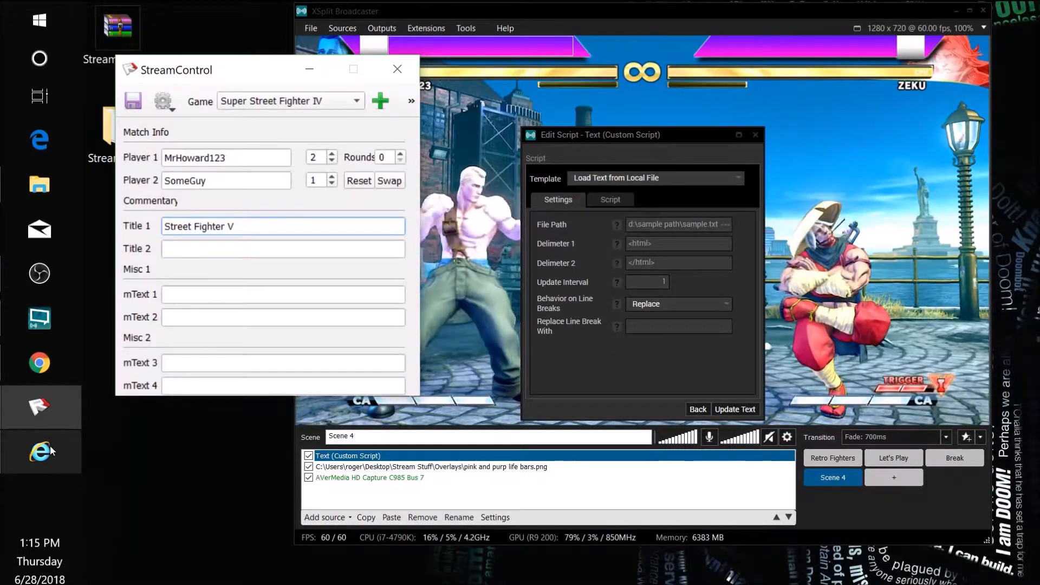
{"action": "mouse_move", "coordinate": [51, 449]}
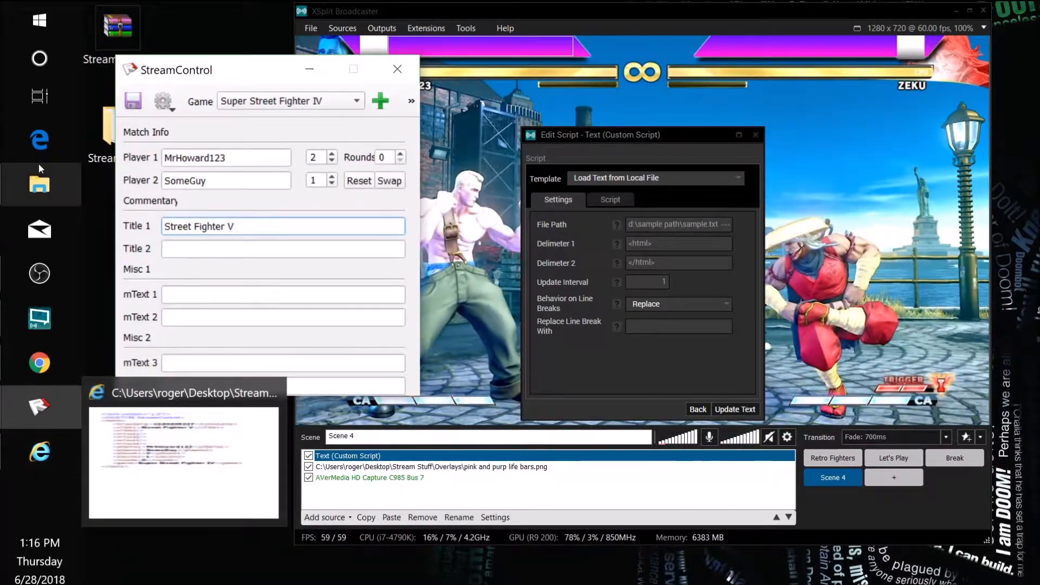
Step: Copy the StreamControl folder path while selecting that folder as the XSplit path in StreamControl's configuration, and accept the configuration
{"action": "left_click", "coordinate": [39, 406]}
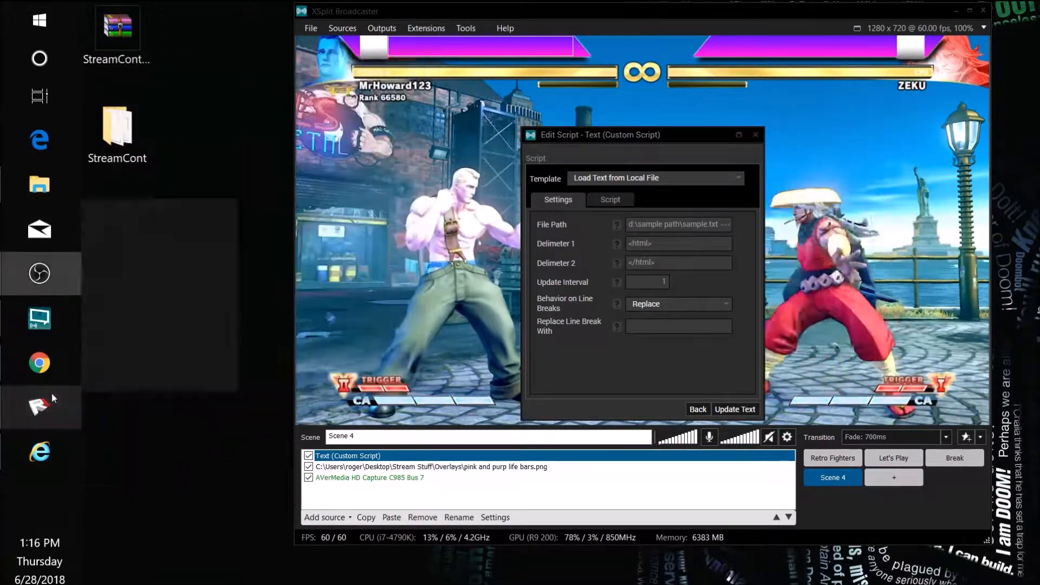
{"action": "left_click", "coordinate": [39, 407]}
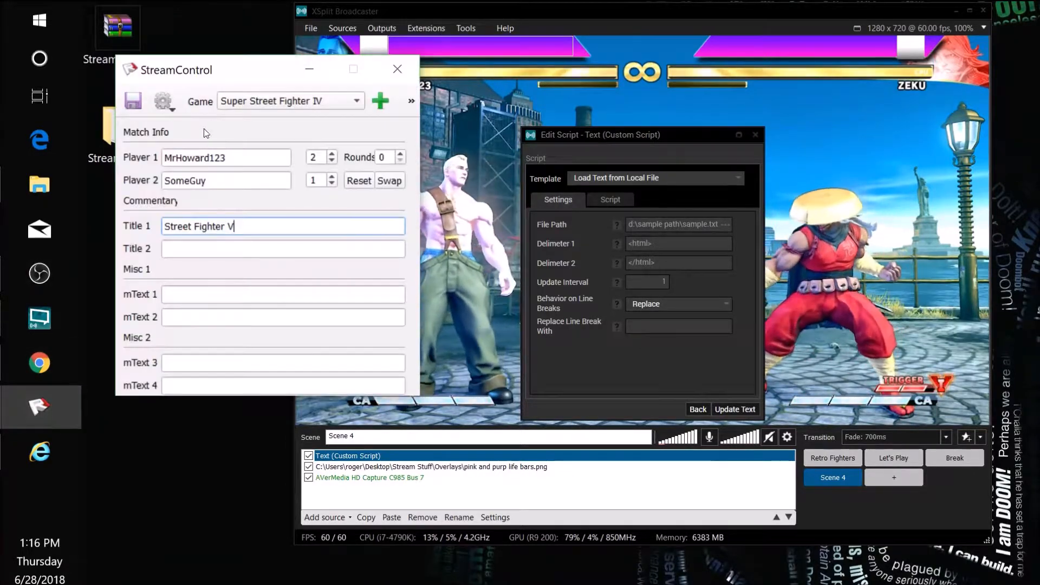
{"action": "left_click", "coordinate": [168, 103]}
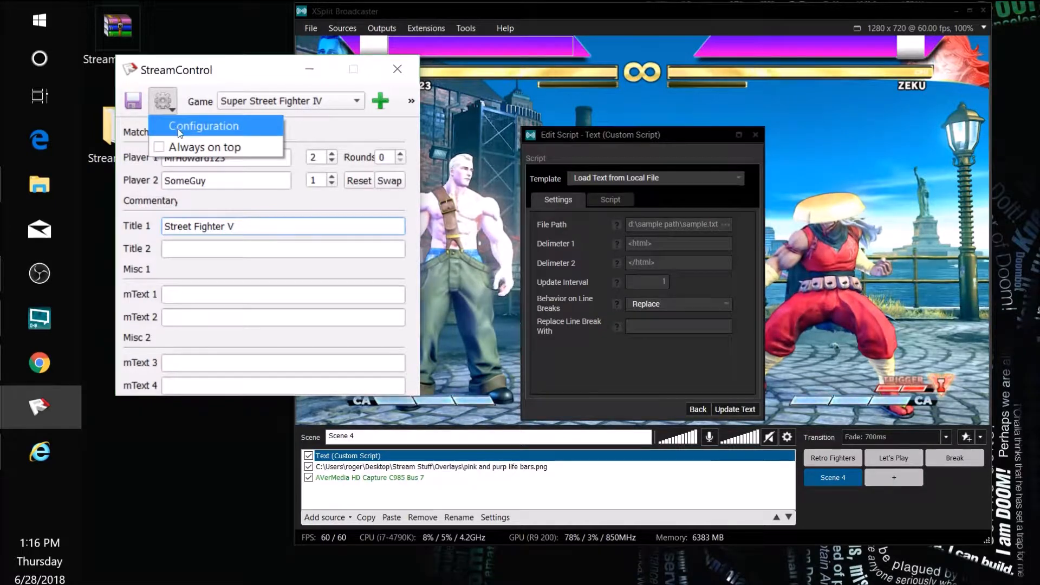
{"action": "left_click", "coordinate": [197, 128]}
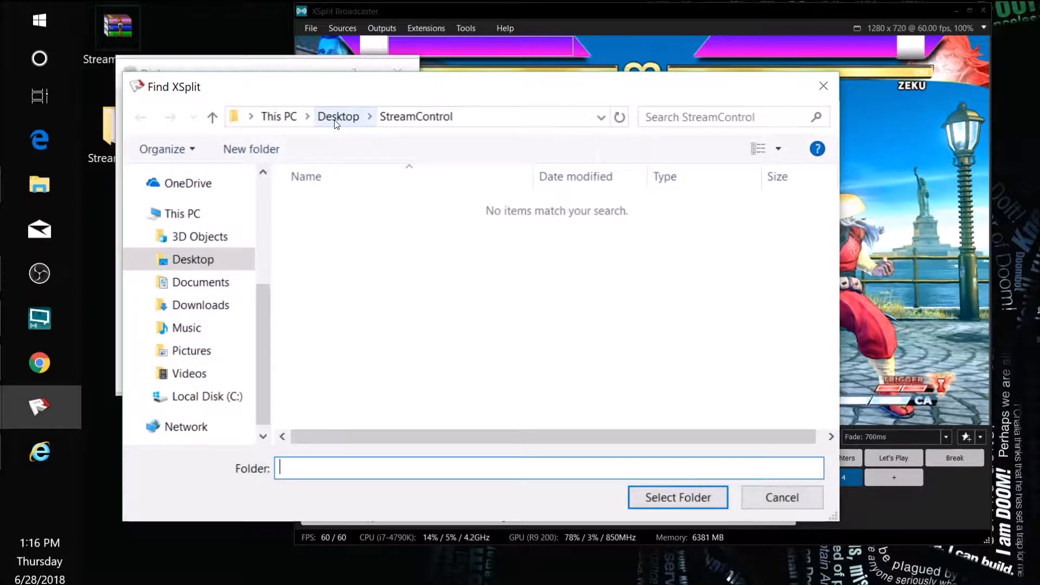
{"action": "left_click", "coordinate": [496, 116]}
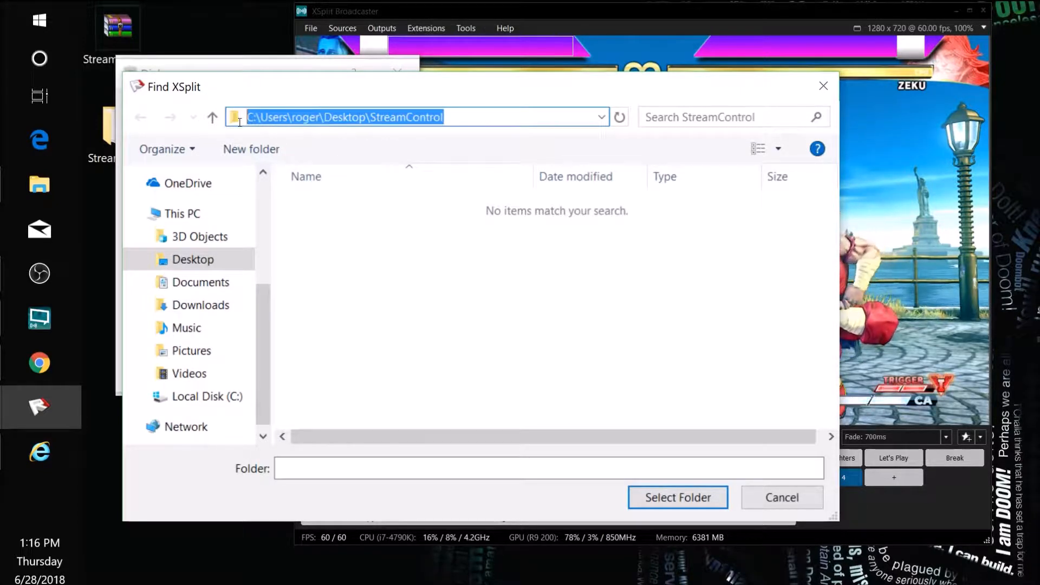
{"action": "right_click", "coordinate": [354, 121]}
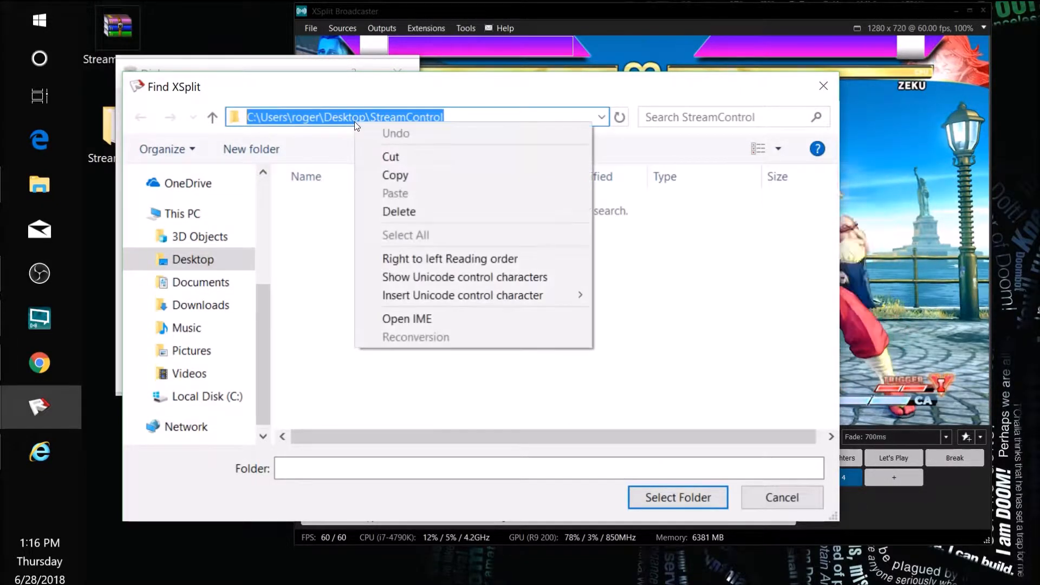
{"action": "left_click", "coordinate": [396, 176]}
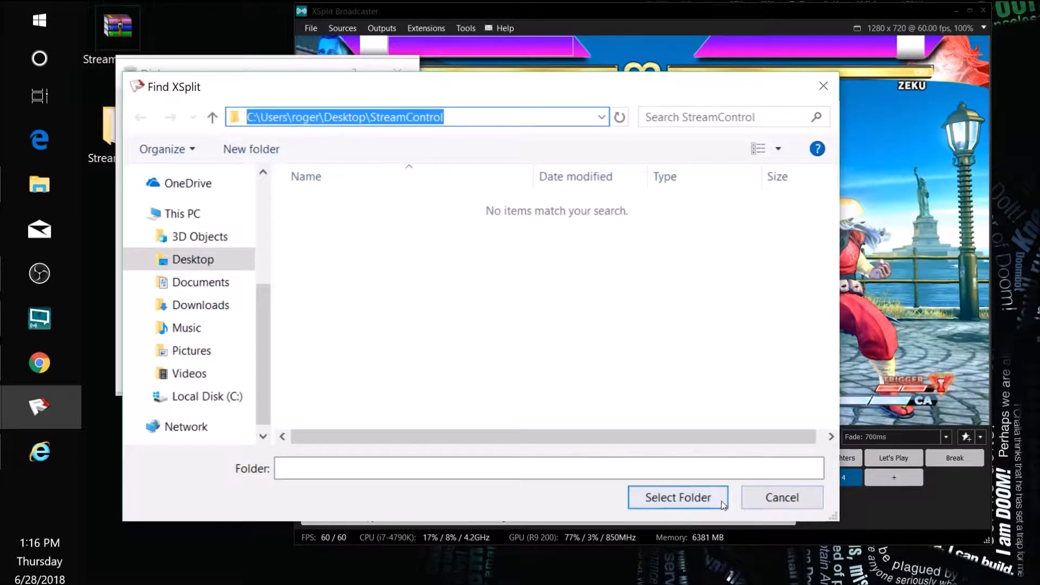
{"action": "left_click", "coordinate": [678, 497]}
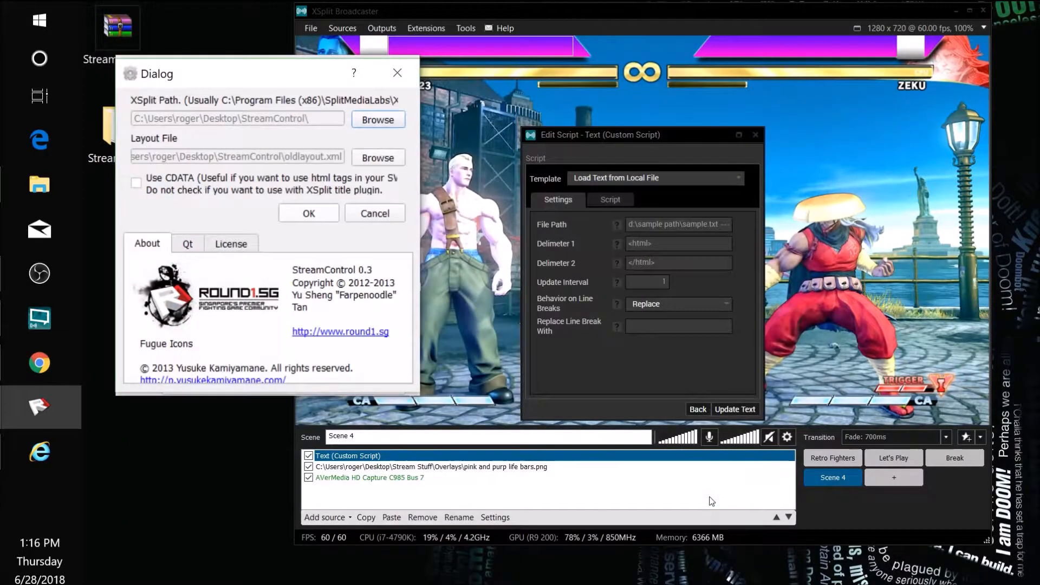
{"action": "left_click", "coordinate": [309, 213]}
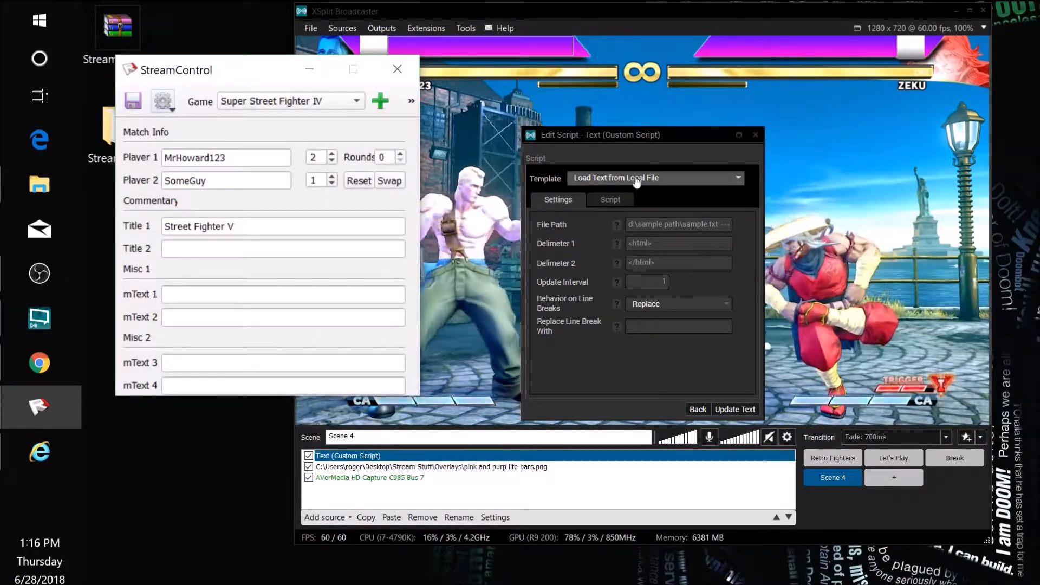
Step: Paste the copied folder path as the script's file path and check the StreamControl folder's full path in File Explorer
{"action": "left_click", "coordinate": [653, 226]}
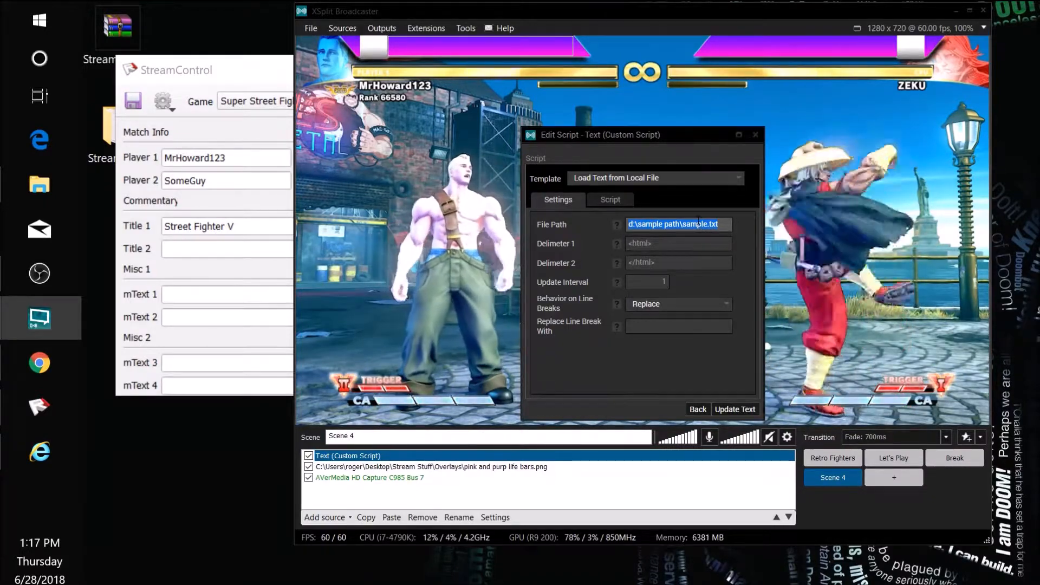
{"action": "key", "text": "ctrl+v"}
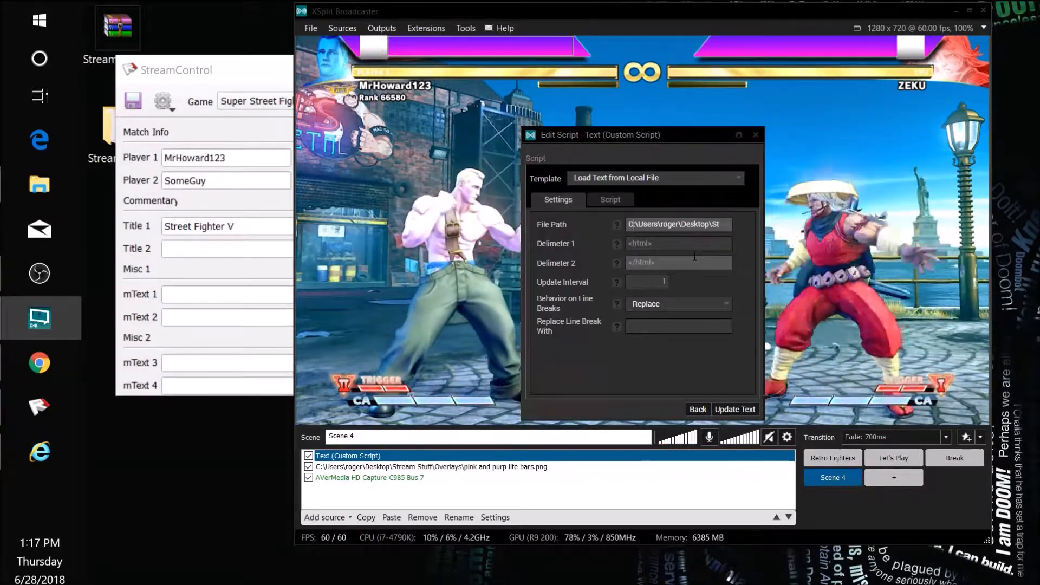
{"action": "left_click", "coordinate": [14, 184]}
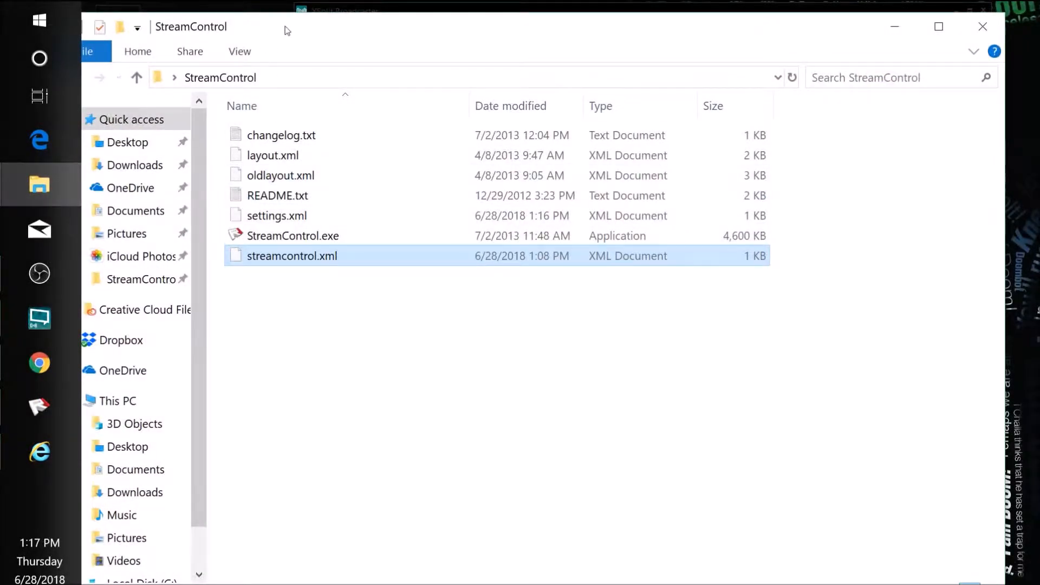
{"action": "left_click", "coordinate": [693, 79]}
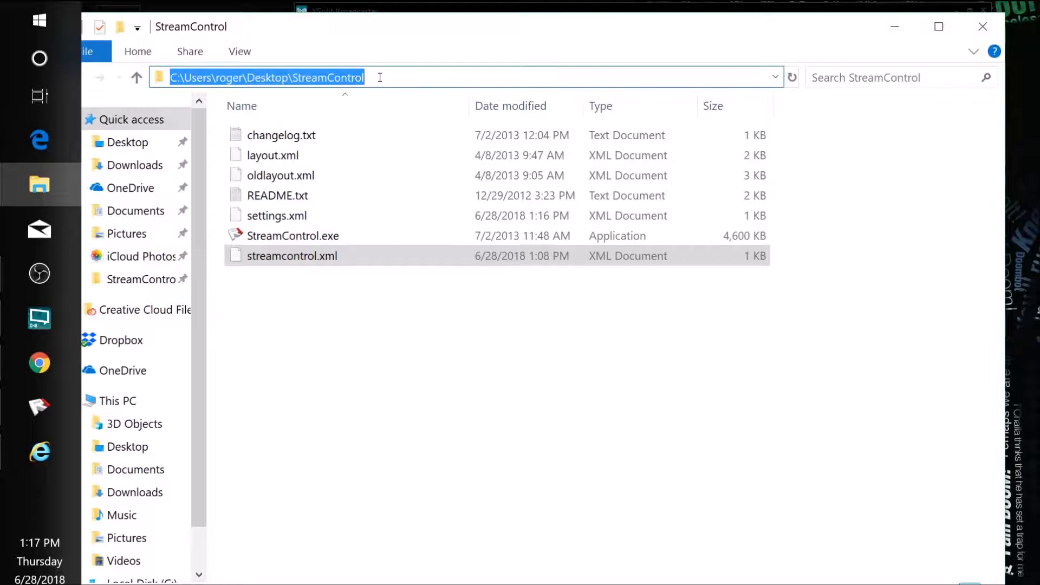
{"action": "left_click_drag", "start_coordinate": [391, 33], "coordinate": [420, 44]}
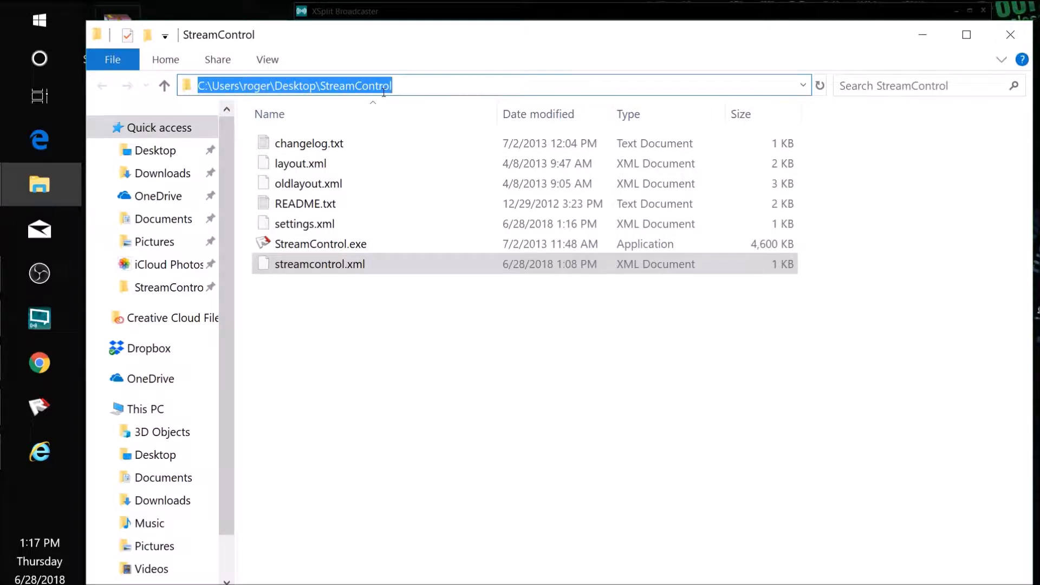
{"action": "left_click", "coordinate": [922, 38]}
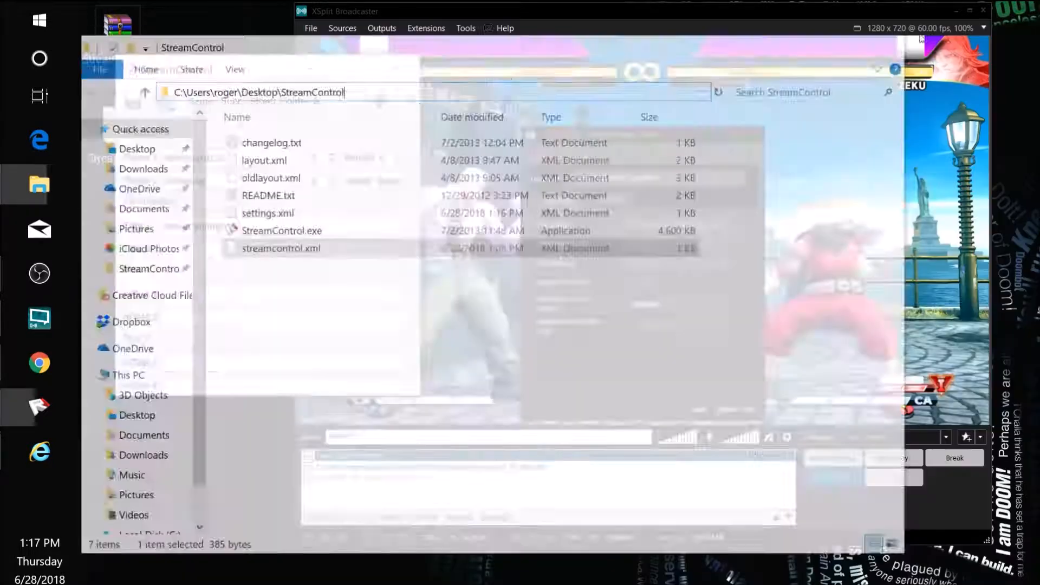
Step: Append /streamcontrol.xml to the folder path in the script's file path
{"action": "left_click", "coordinate": [643, 224]}
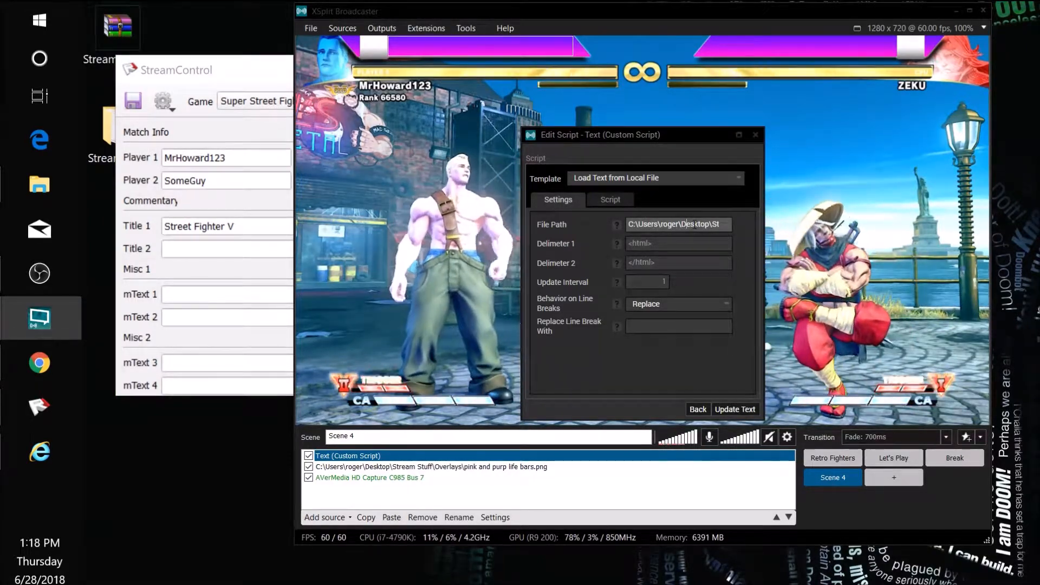
{"action": "type", "text": "reamControl/"}
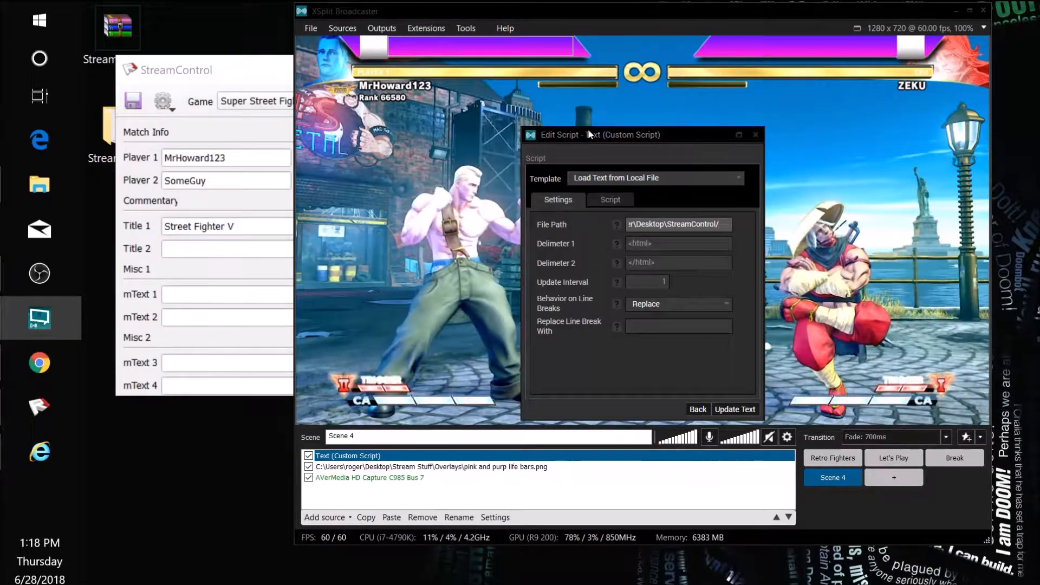
{"action": "type", "text": "strea"}
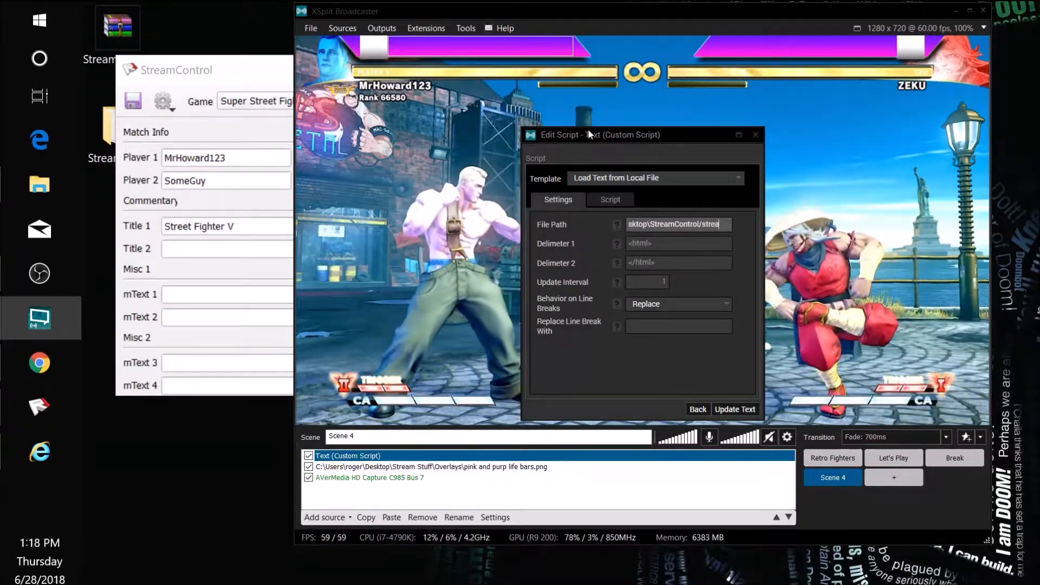
{"action": "type", "text": "mcontrol.xml"}
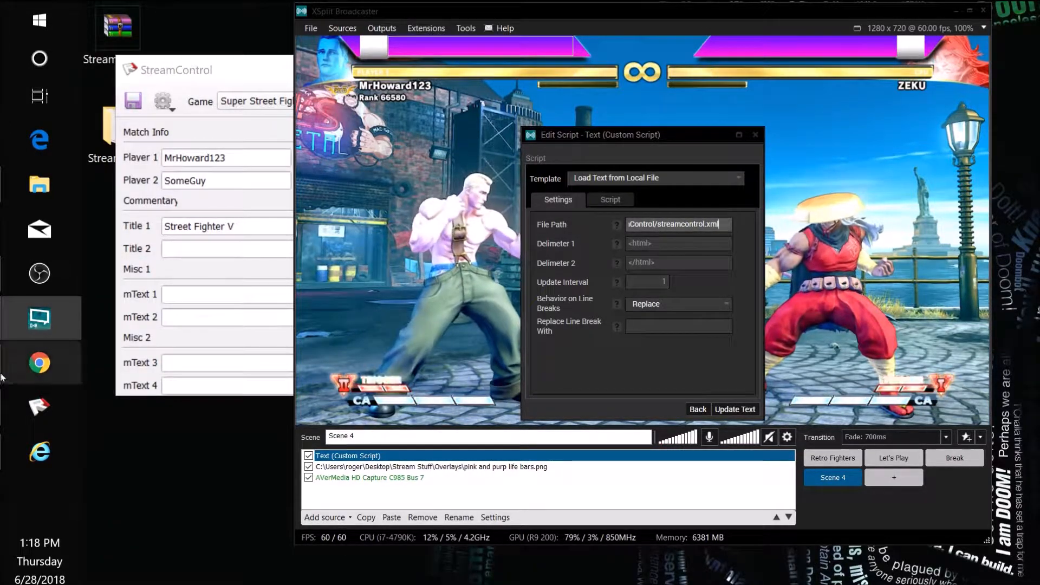
Step: Verify the streamcontrol.xml file name in the StreamControl folder and move the StreamControl window clear of the XSplit script settings
{"action": "left_click", "coordinate": [22, 176]}
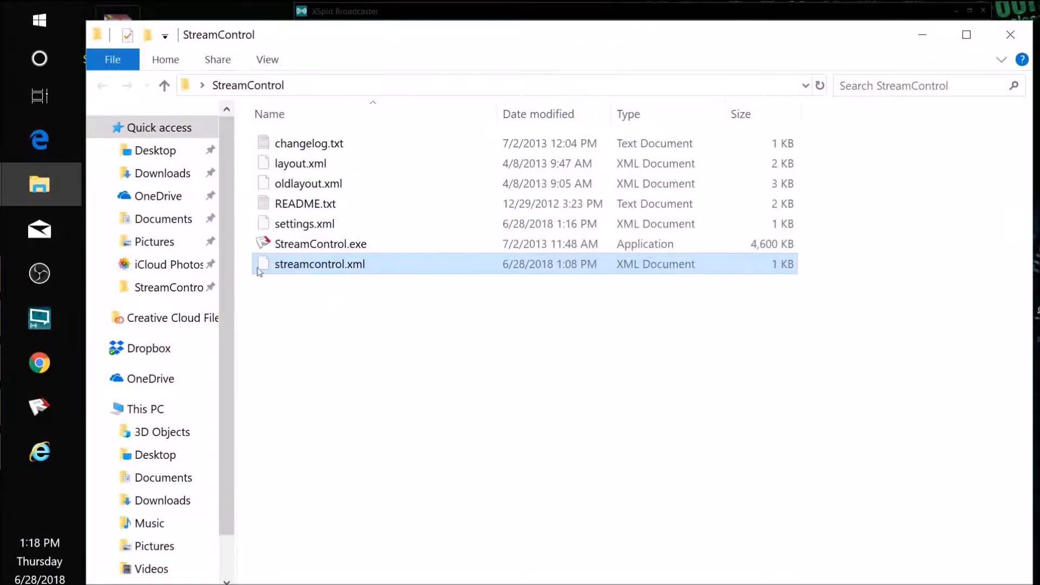
{"action": "left_click", "coordinate": [305, 298]}
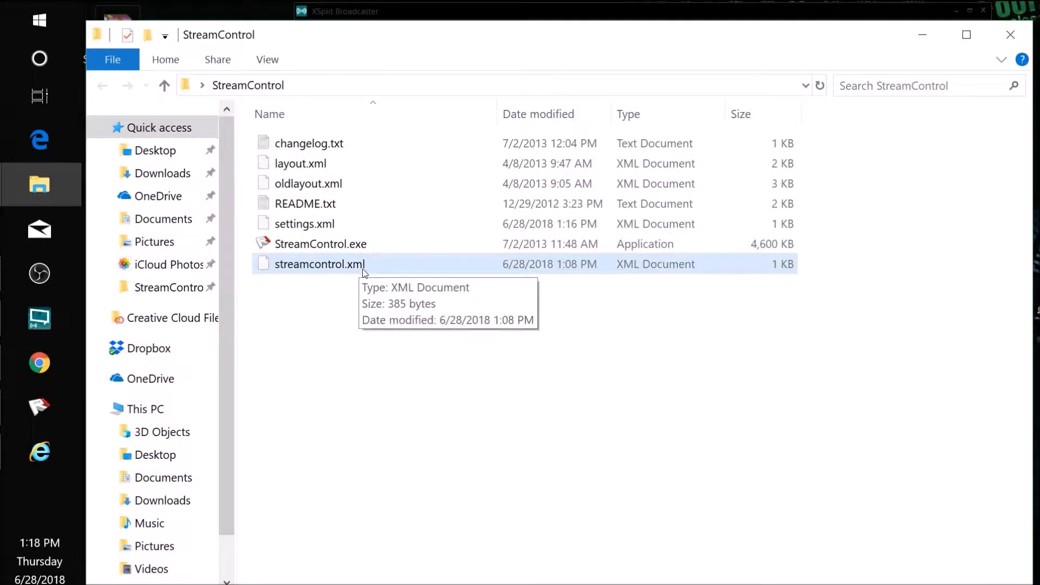
{"action": "left_click", "coordinate": [923, 37]}
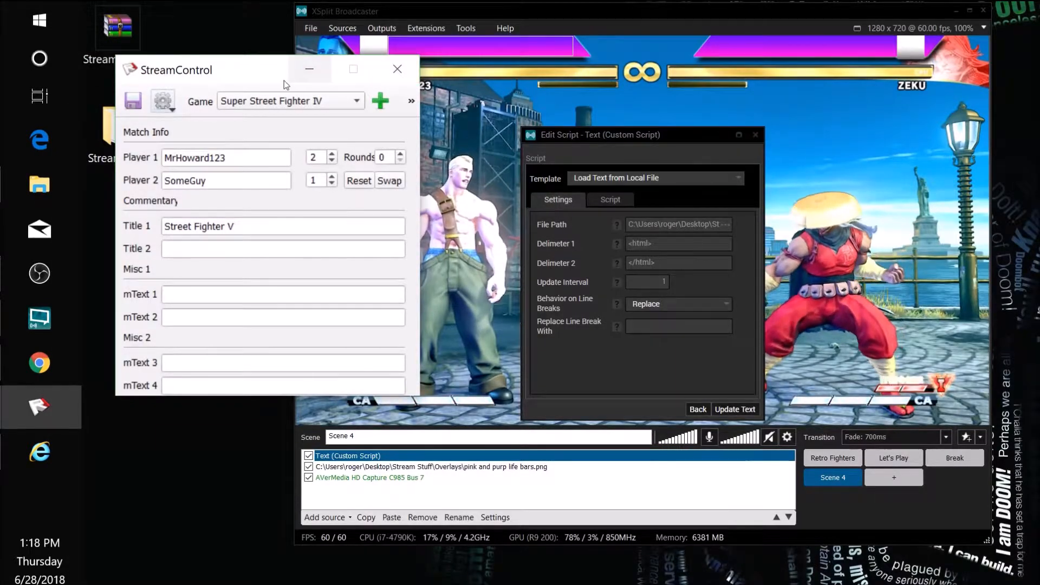
{"action": "left_click_drag", "start_coordinate": [260, 71], "coordinate": [226, 110]}
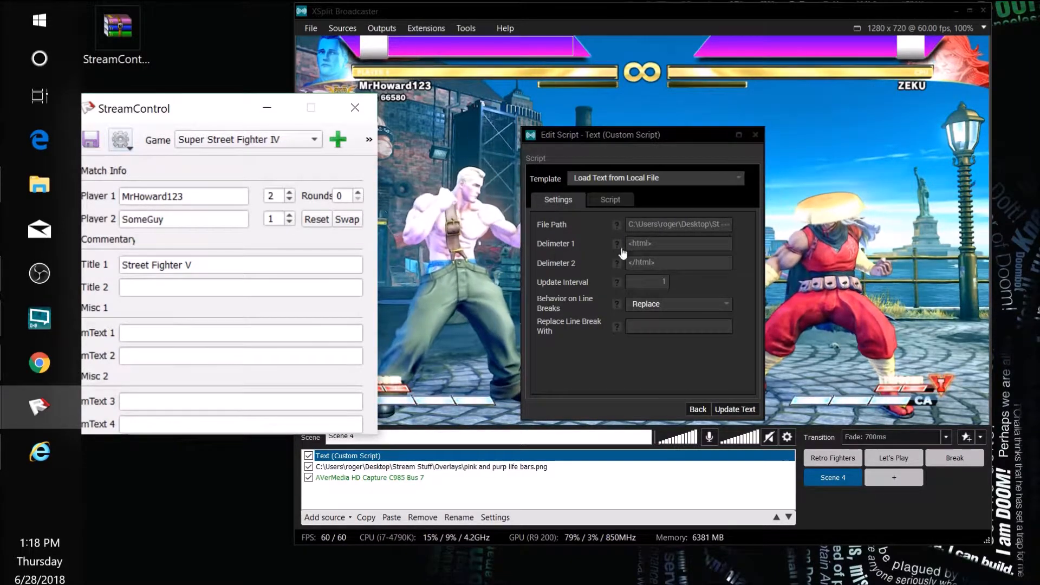
Step: Examine the opening and closing pName1 tags around Player 1's name in Internet Explorer and place the XML beside the script settings
{"action": "left_click", "coordinate": [641, 244]}
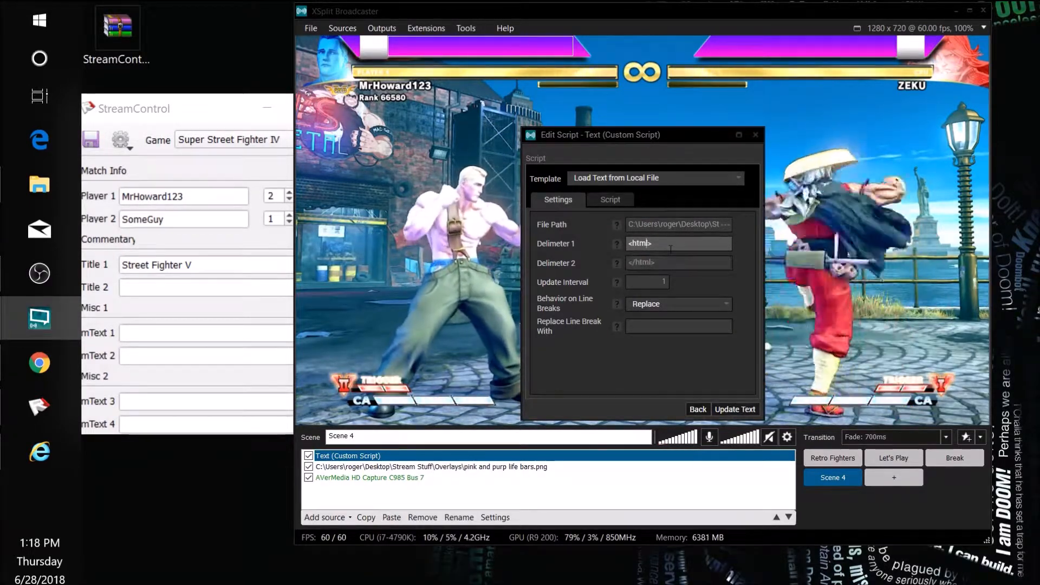
{"action": "left_click", "coordinate": [63, 457]}
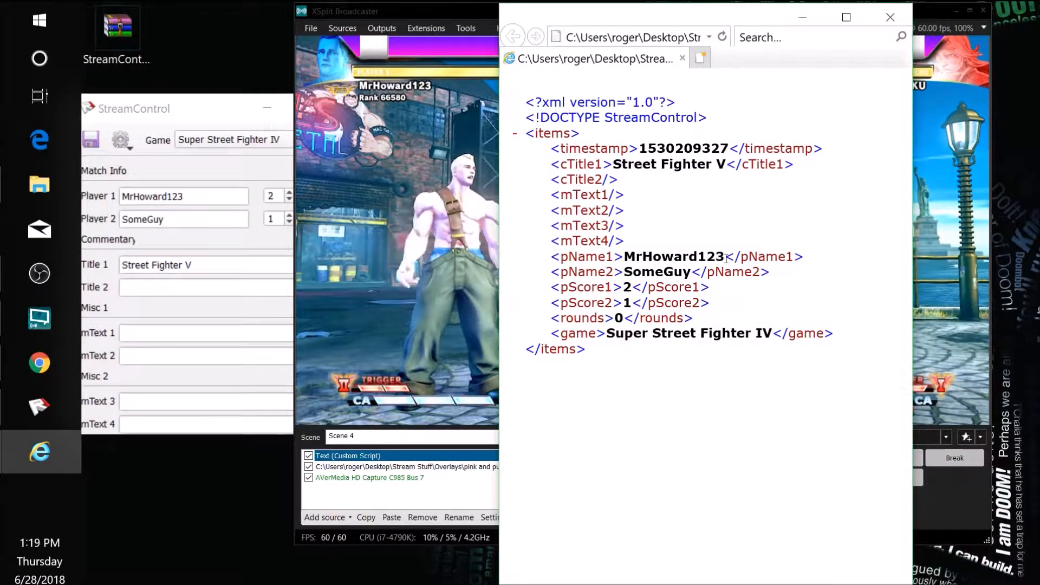
{"action": "left_click_drag", "start_coordinate": [696, 259], "coordinate": [629, 264]}
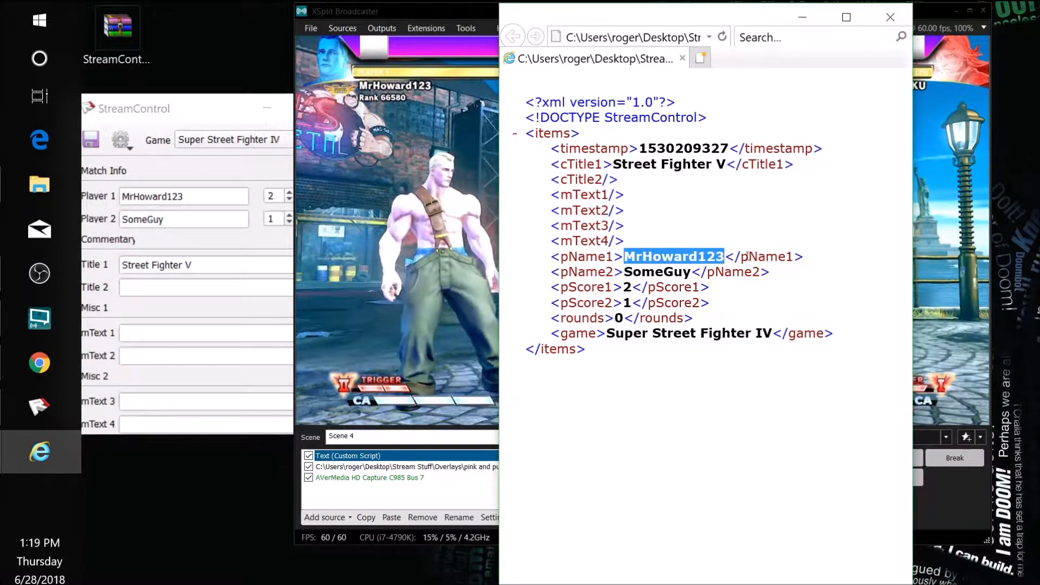
{"action": "left_click", "coordinate": [553, 255]}
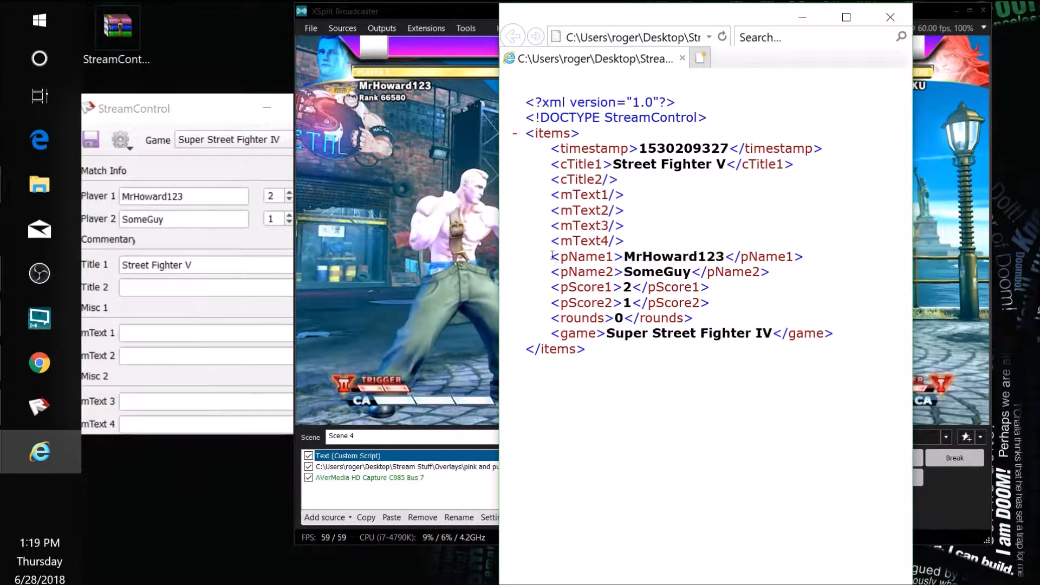
{"action": "double_click", "coordinate": [565, 258]}
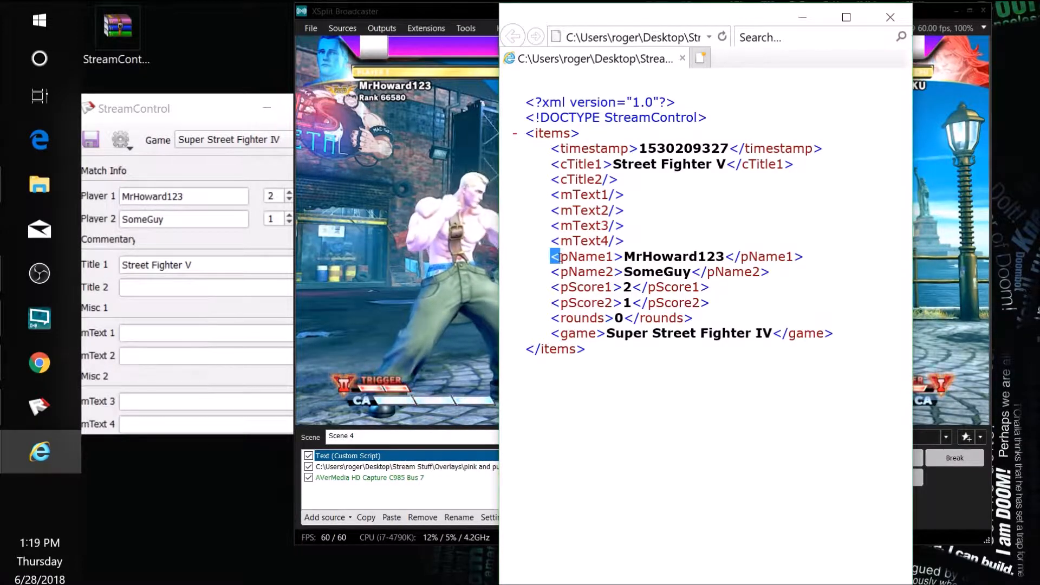
{"action": "left_click_drag", "start_coordinate": [563, 258], "coordinate": [623, 257]}
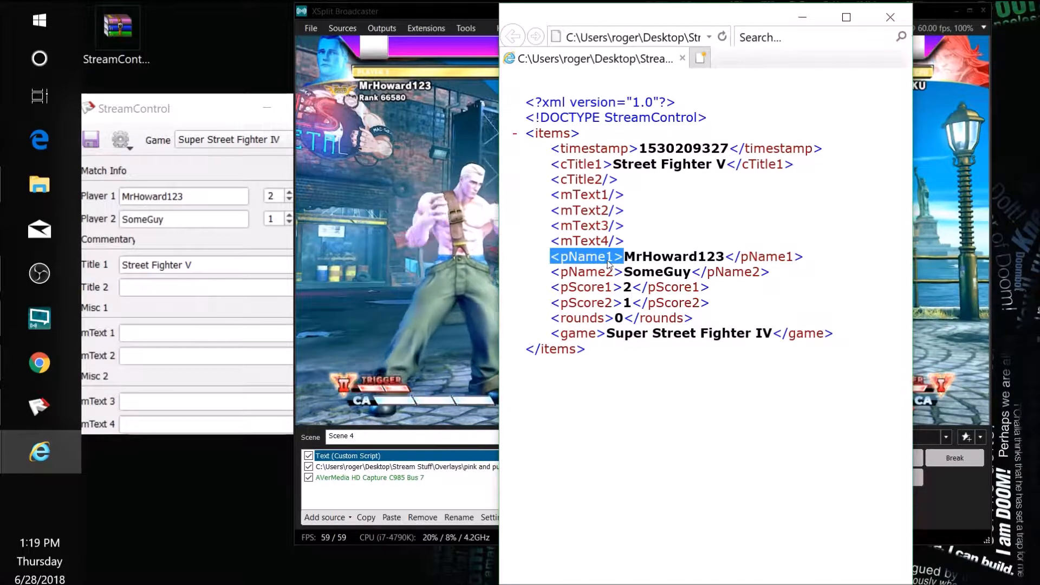
{"action": "left_click_drag", "start_coordinate": [726, 257], "coordinate": [781, 262]}
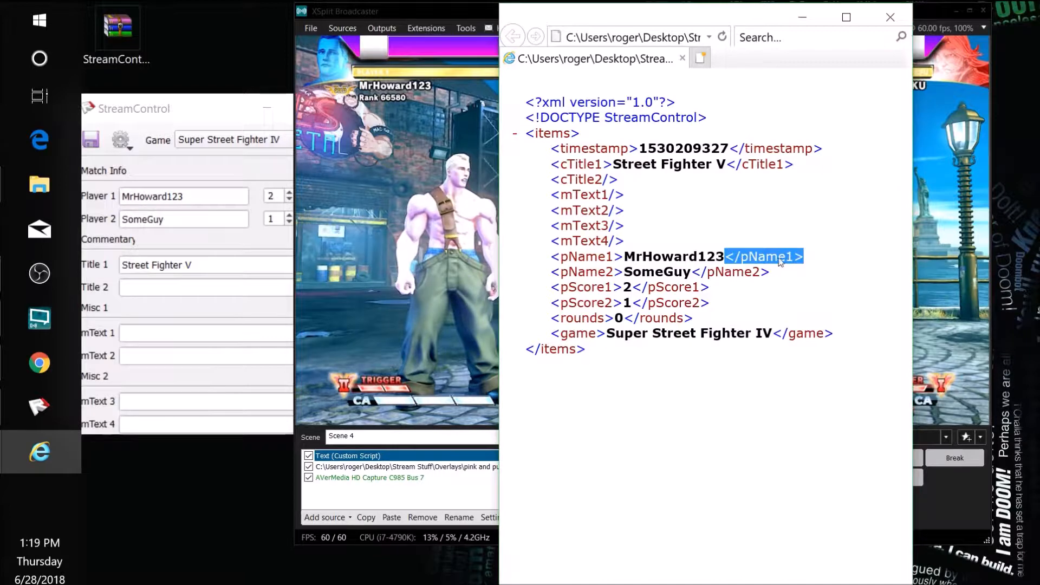
{"action": "left_click", "coordinate": [809, 258]}
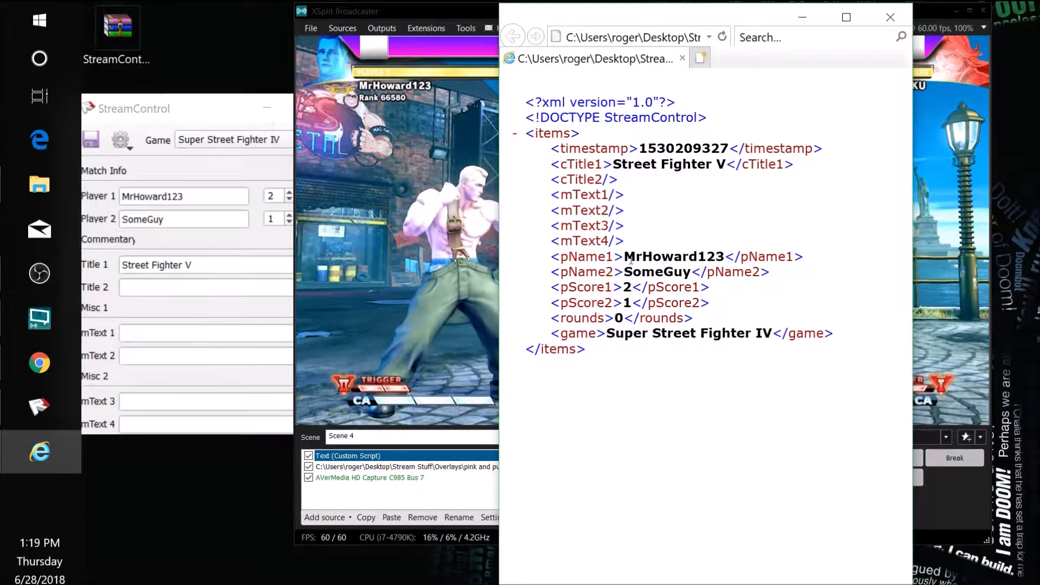
{"action": "left_click_drag", "start_coordinate": [684, 24], "coordinate": [300, 18]}
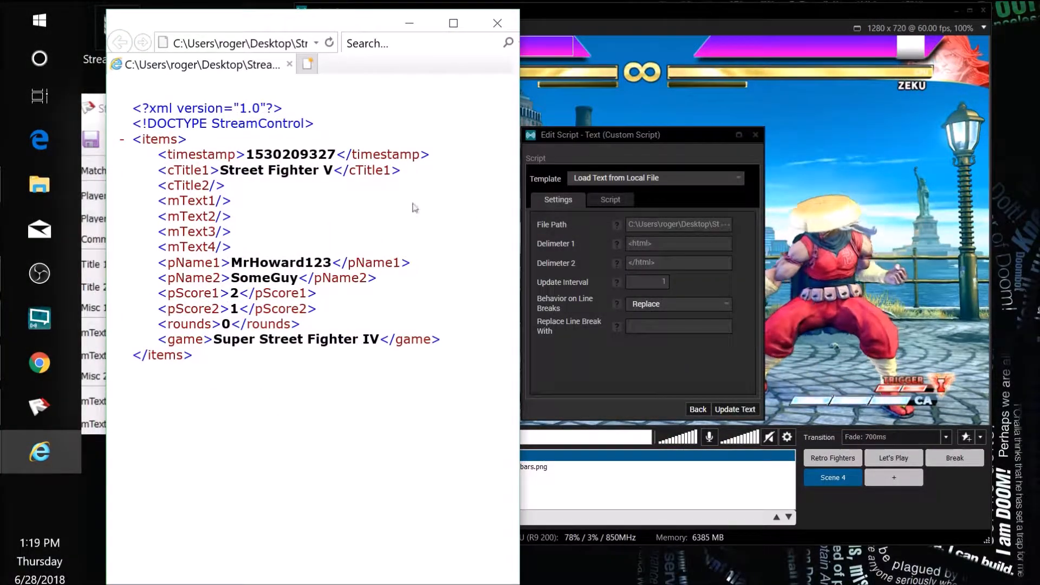
Step: Set Delimeter 1 of the XSplit text script to <pName1>
{"action": "left_click", "coordinate": [650, 242]}
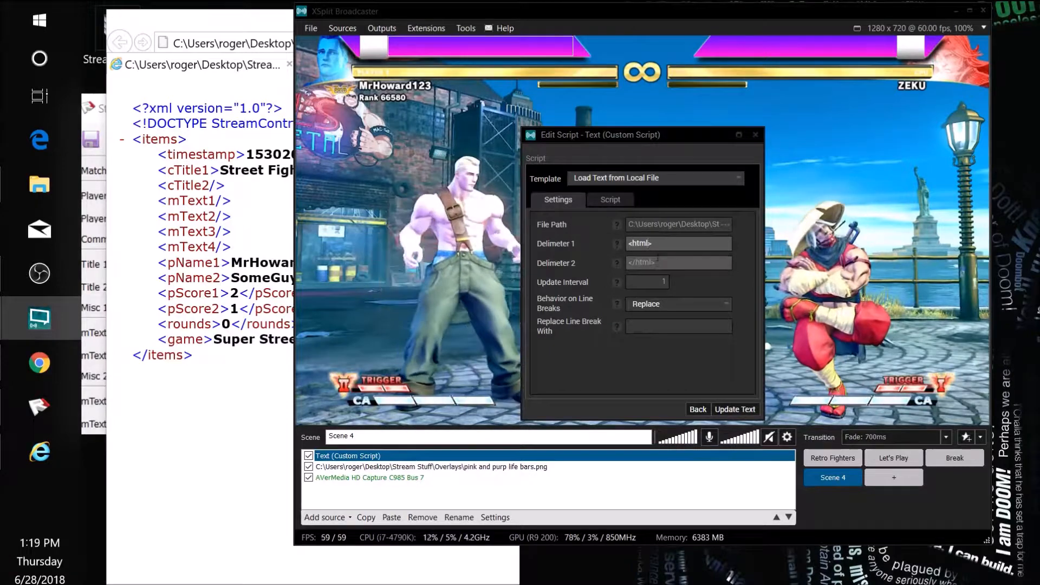
{"action": "key", "text": "BackSpace"}
{"action": "key", "text": "BackSpace"}
{"action": "key", "text": "BackSpace"}
{"action": "key", "text": "BackSpace"}
{"action": "key", "text": "BackSpace"}
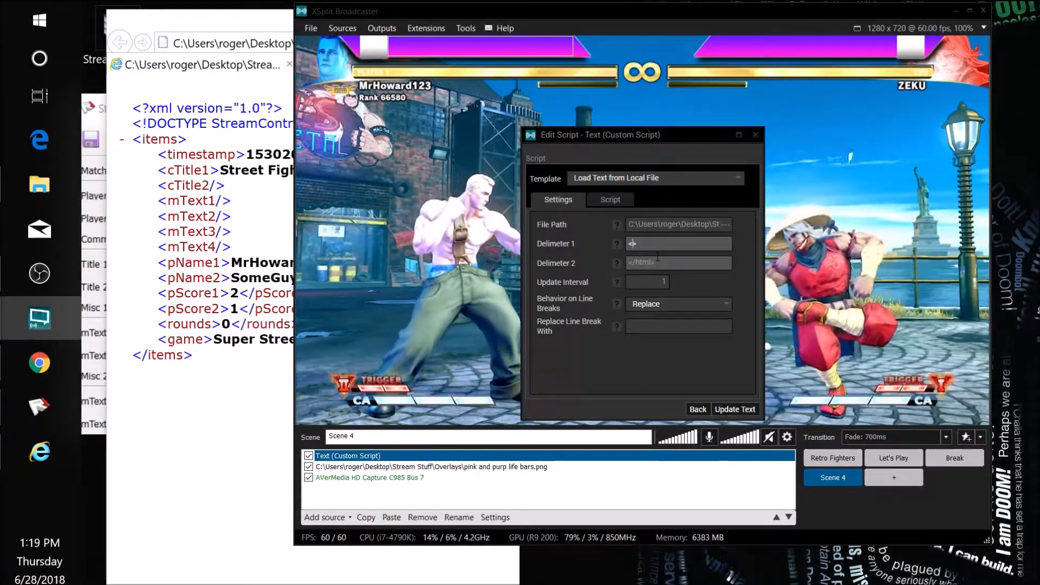
{"action": "type", "text": "pNam"}
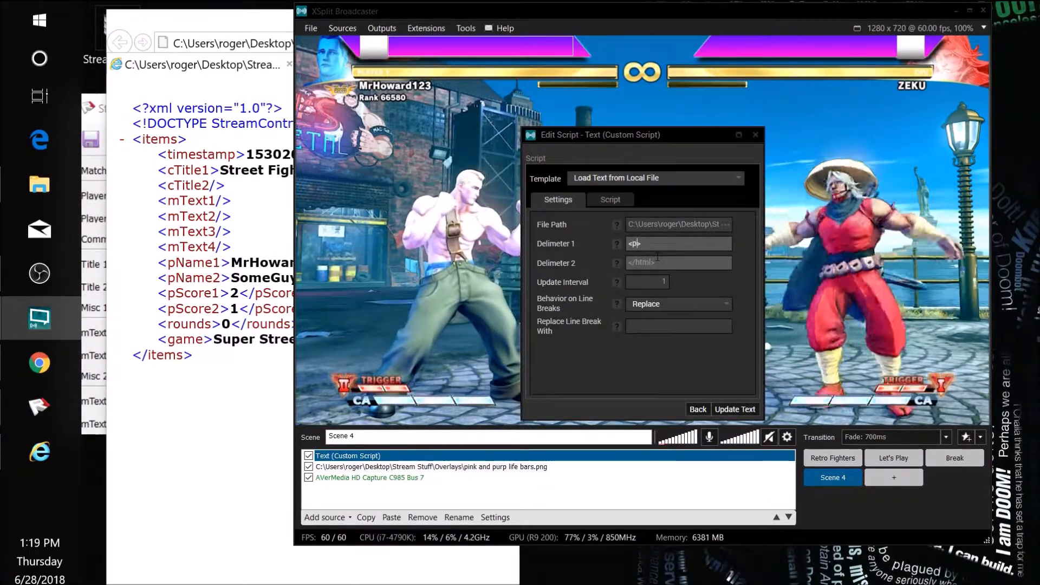
{"action": "type", "text": "e1>"}
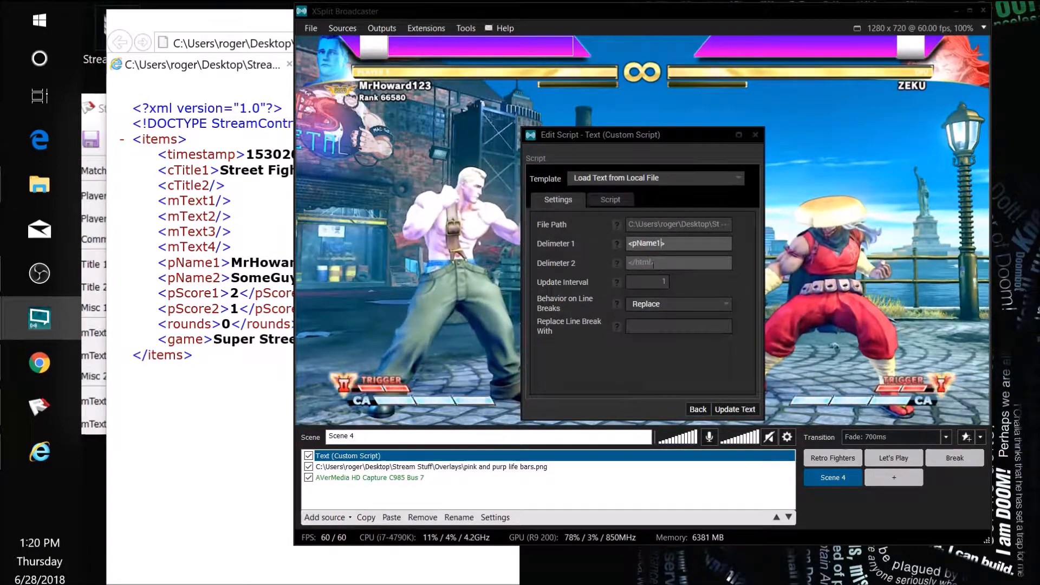
Step: Set Delimeter 2 of the text script to </pName1>
{"action": "left_click", "coordinate": [667, 263]}
{"action": "type", "text": "</h"}
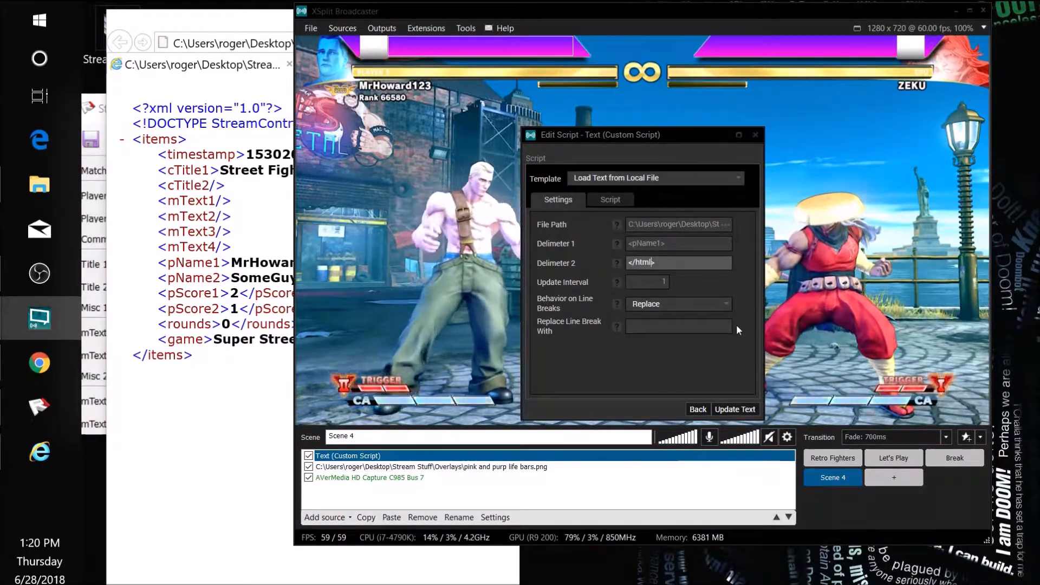
{"action": "key", "text": "BackSpace"}
{"action": "type", "text": "p"}
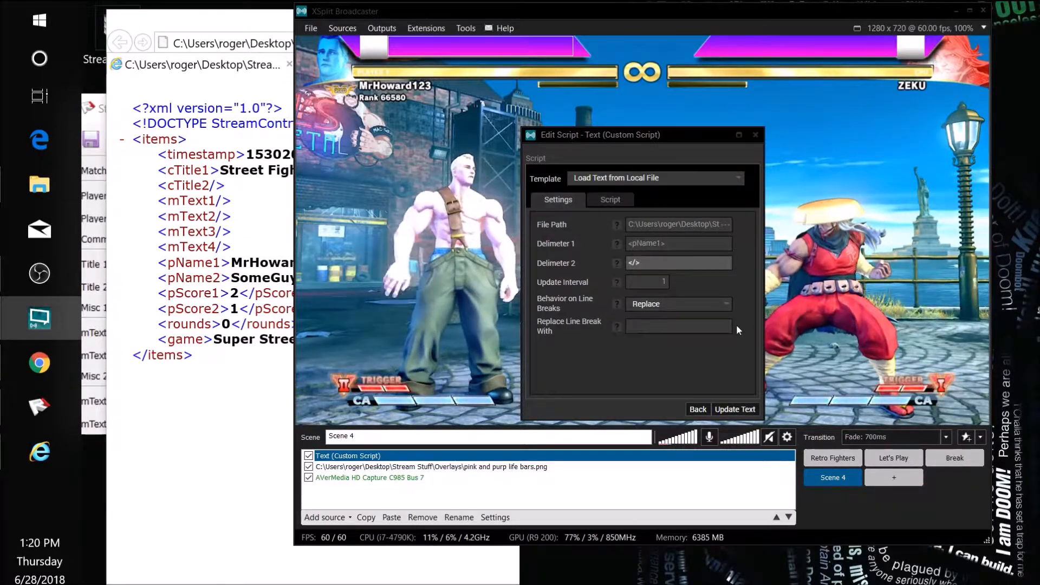
{"action": "type", "text": "Name1"}
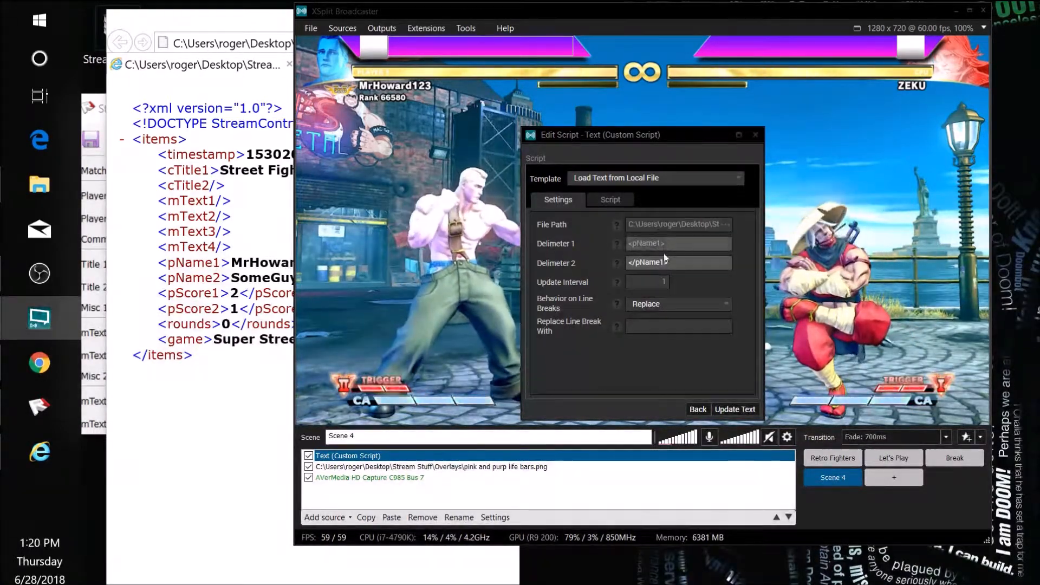
Step: Check both delimiters against the pName1 line in the XML file and update the text source with the script
{"action": "left_click", "coordinate": [282, 34]}
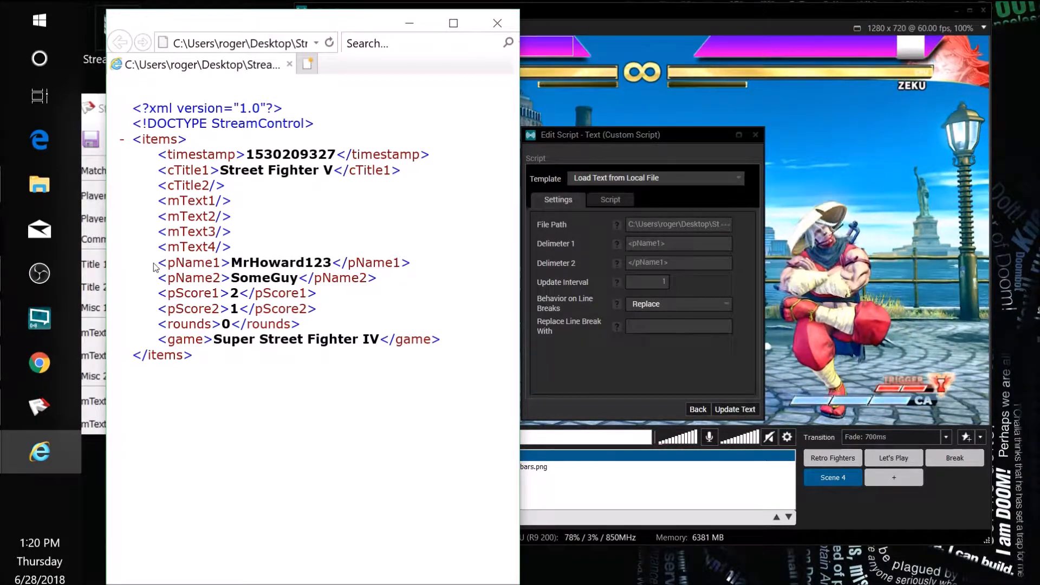
{"action": "left_click_drag", "start_coordinate": [259, 268], "coordinate": [423, 257]}
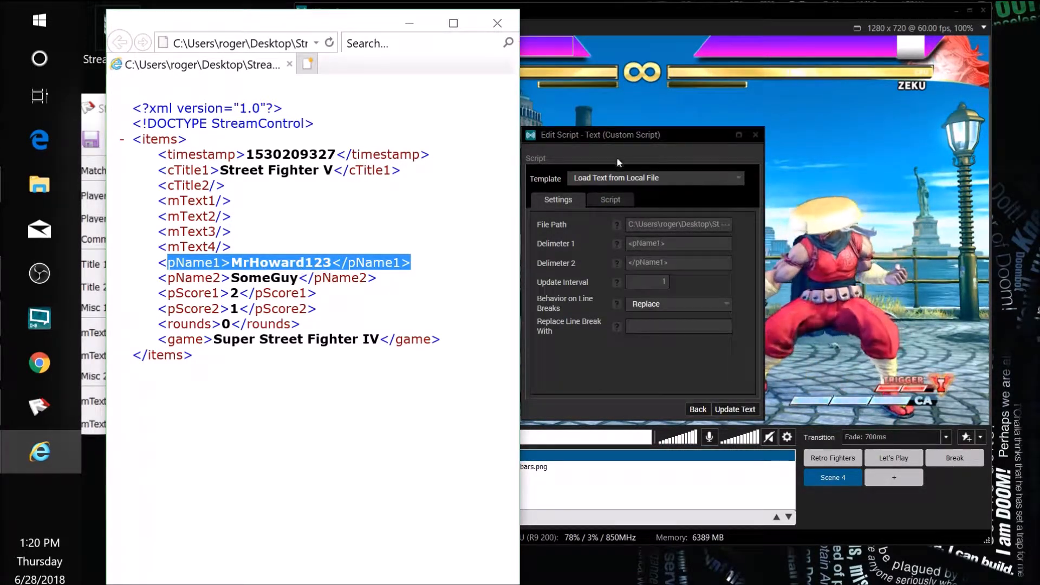
{"action": "left_click", "coordinate": [632, 131]}
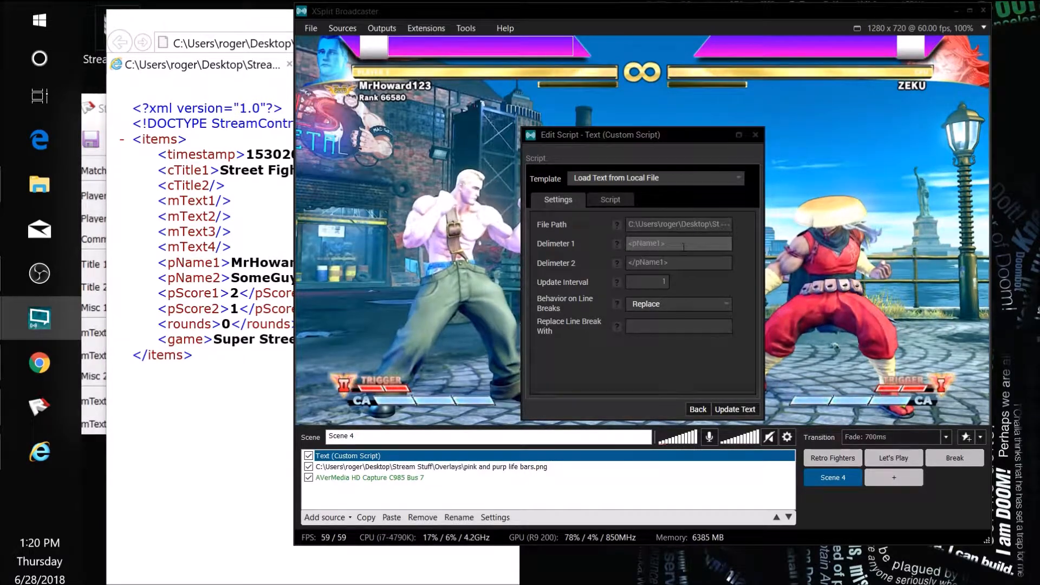
{"action": "left_click", "coordinate": [634, 263]}
{"action": "type", "text": "/"}
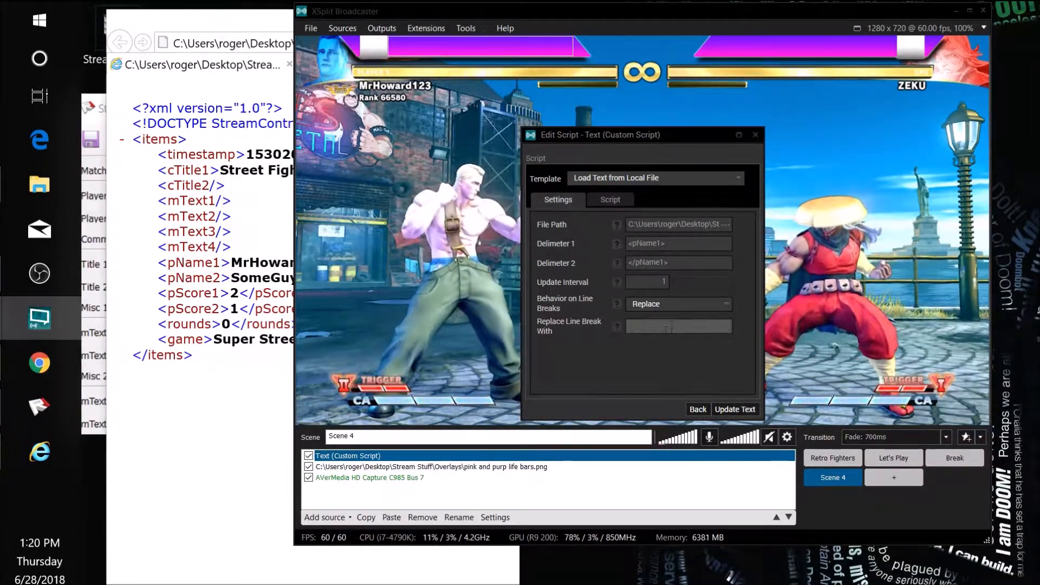
{"action": "left_click_drag", "start_coordinate": [629, 243], "coordinate": [666, 243]}
{"action": "left_click", "coordinate": [666, 244]}
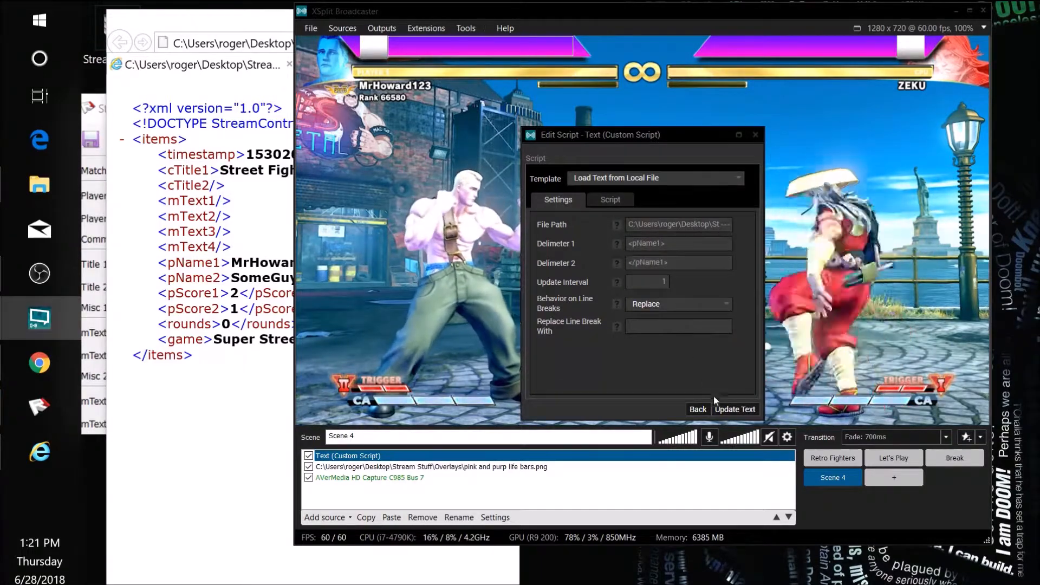
{"action": "left_click", "coordinate": [735, 409]}
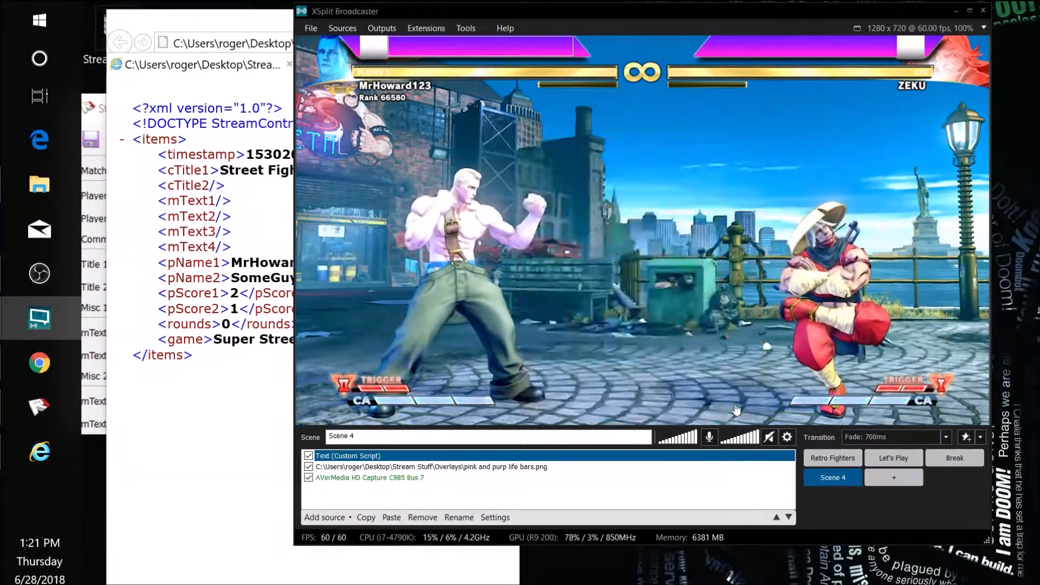
{"action": "left_click", "coordinate": [531, 63]}
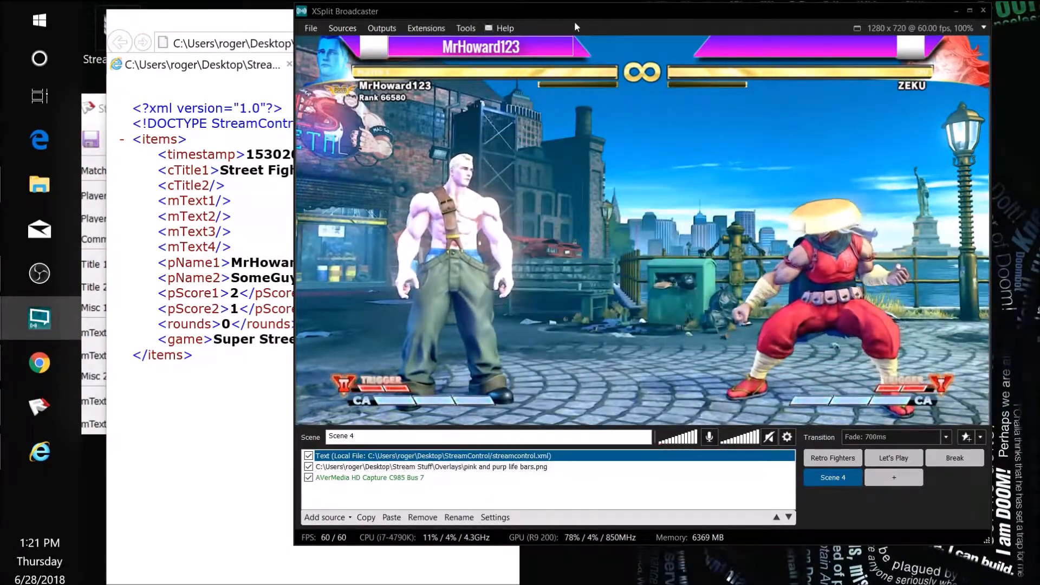
Step: Arrange the windows side by side, set Player 1 to NewGuy in StreamControl and save the match data
{"action": "left_click_drag", "start_coordinate": [575, 23], "coordinate": [612, 31]}
{"action": "left_click_drag", "start_coordinate": [242, 32], "coordinate": [597, 46]}
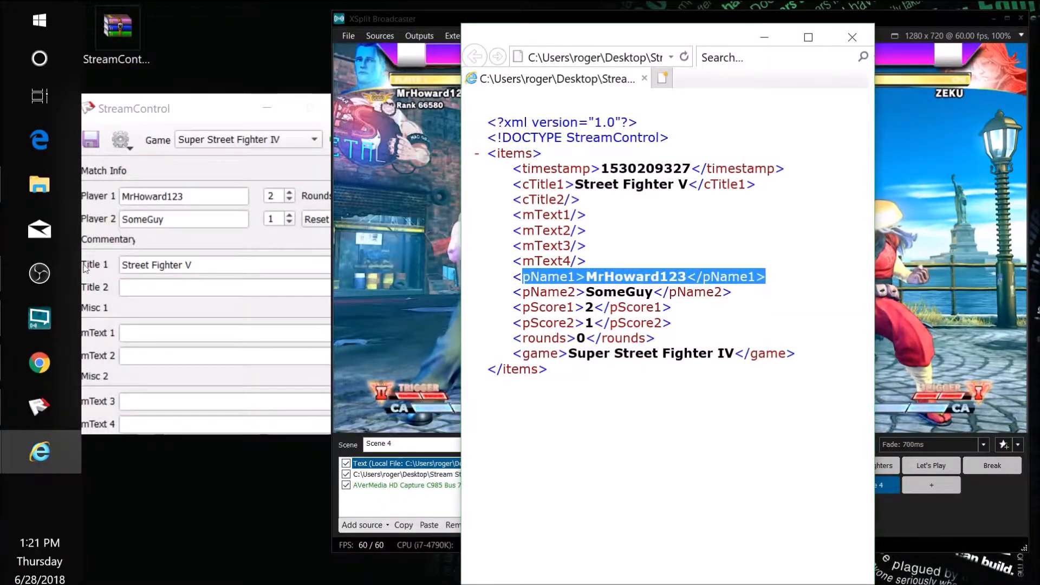
{"action": "left_click_drag", "start_coordinate": [215, 108], "coordinate": [296, 116]}
{"action": "left_click_drag", "start_coordinate": [272, 205], "coordinate": [200, 211]}
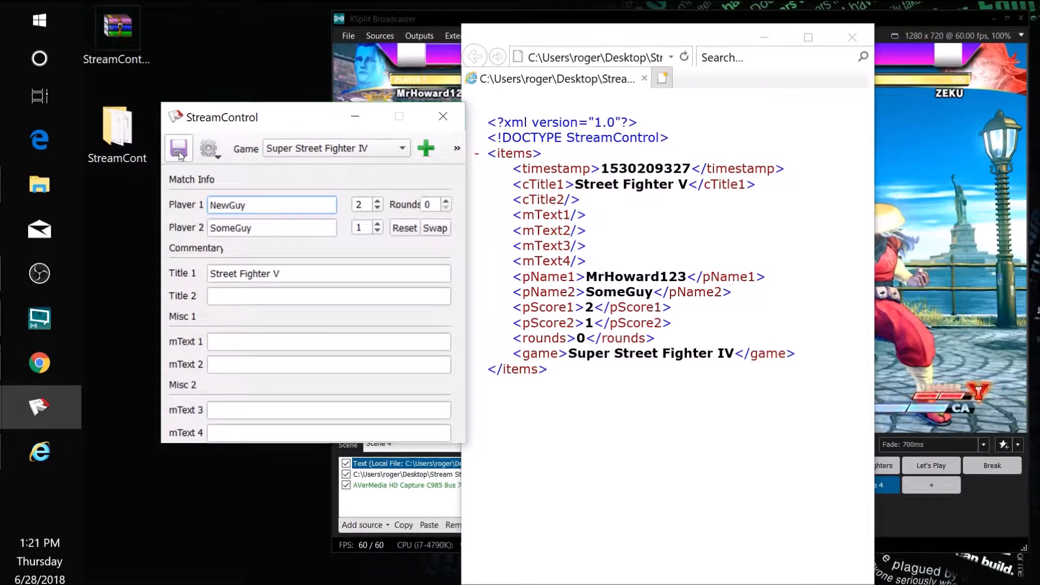
Step: Refresh the XML file in Internet Explorer and compare its pName1 value with the XSplit overlay and StreamControl's player fields
{"action": "left_click", "coordinate": [544, 39]}
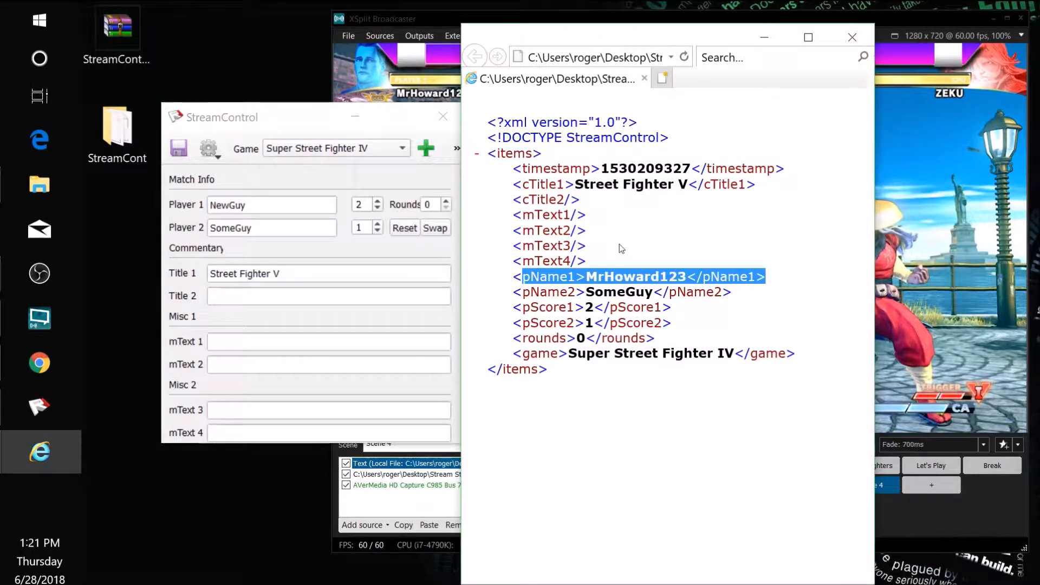
{"action": "left_click", "coordinate": [686, 56]}
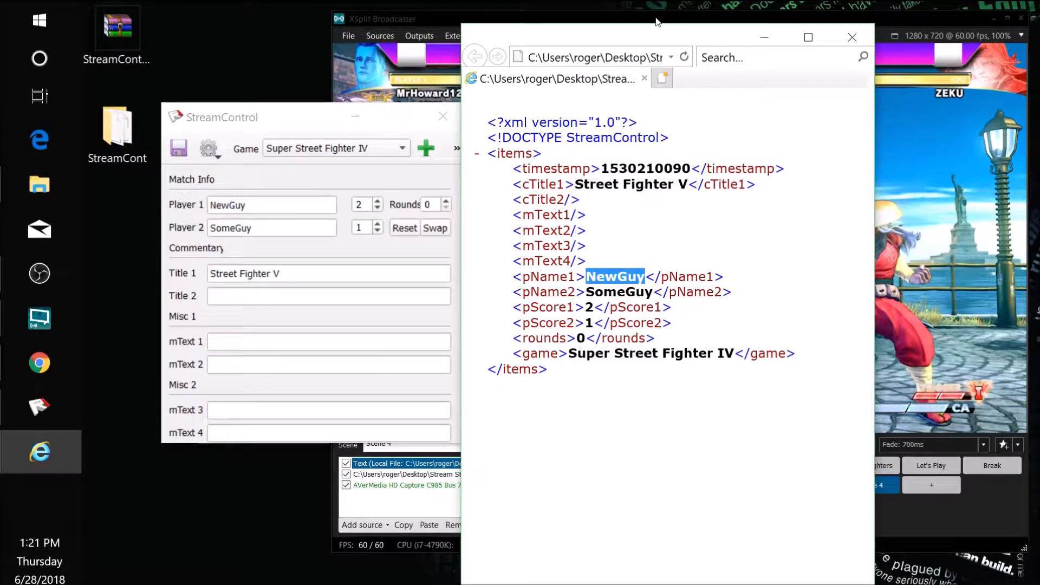
{"action": "left_click", "coordinate": [696, 21]}
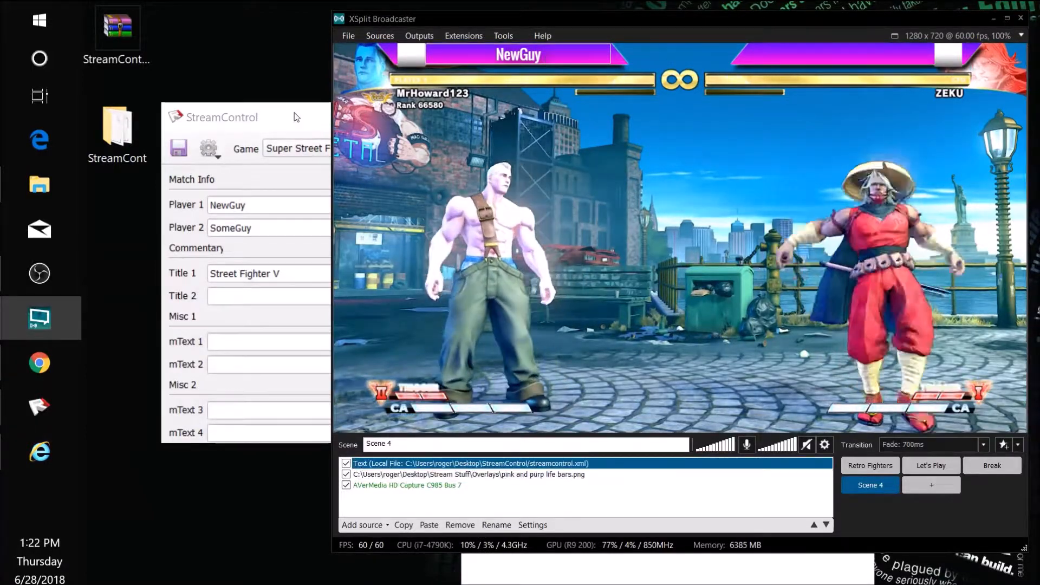
{"action": "left_click", "coordinate": [281, 193]}
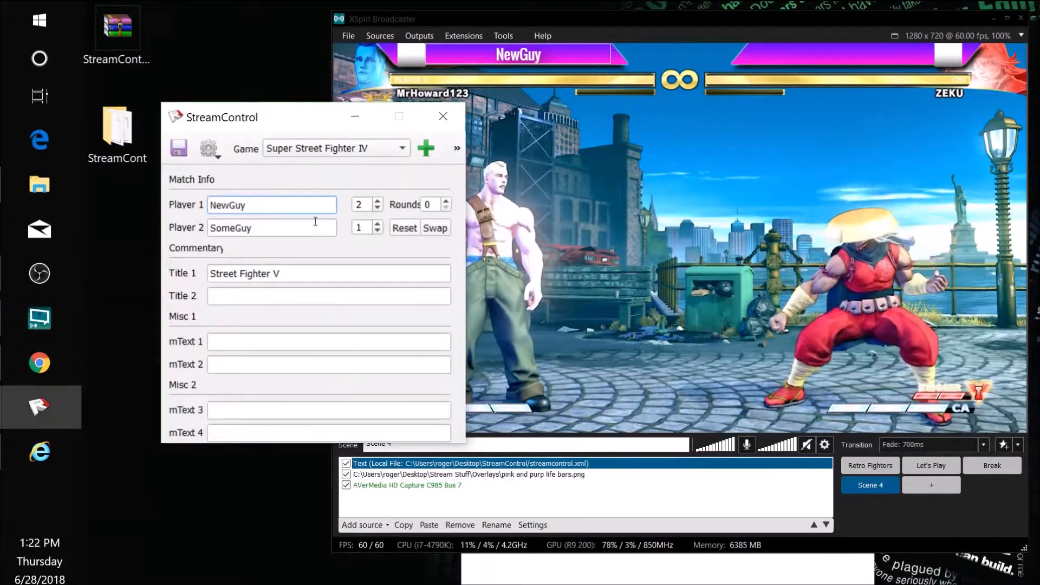
{"action": "left_click", "coordinate": [520, 70]}
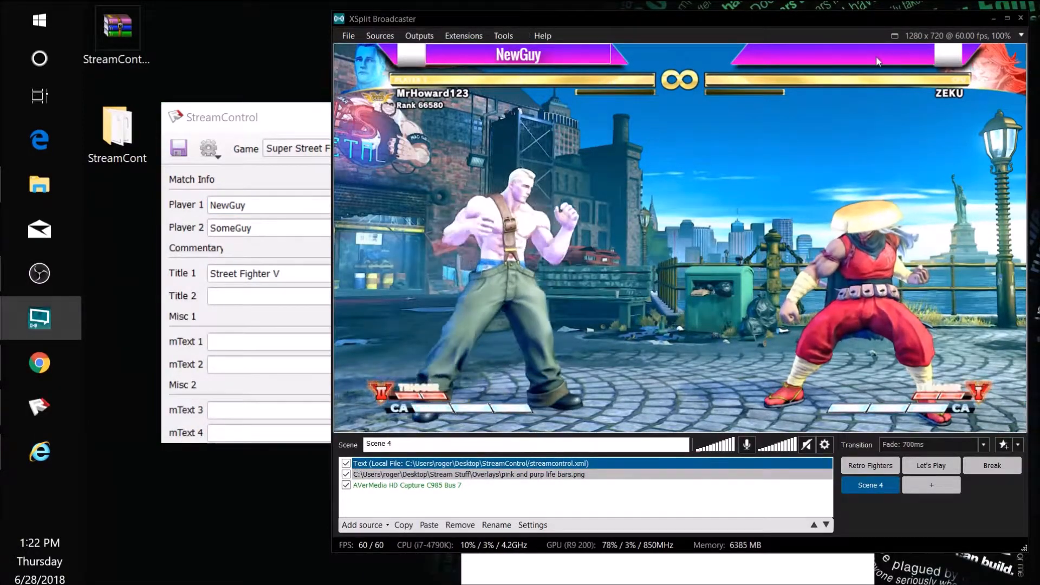
{"action": "left_click", "coordinate": [271, 228]}
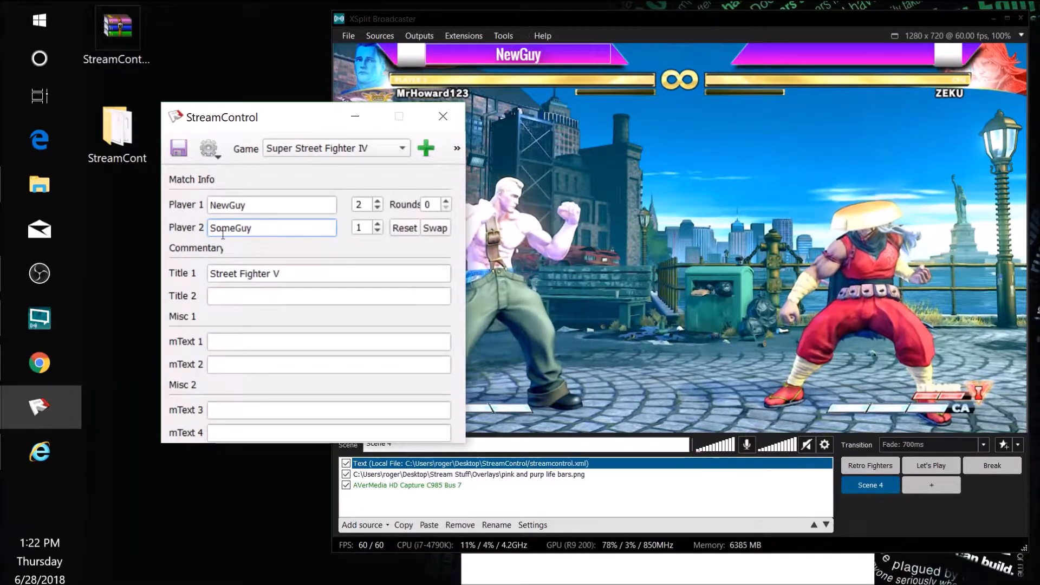
Step: Reopen the text source's custom script and examine the pScore1 line in the streamcontrol.xml file
{"action": "left_click_drag", "start_coordinate": [305, 117], "coordinate": [241, 124]}
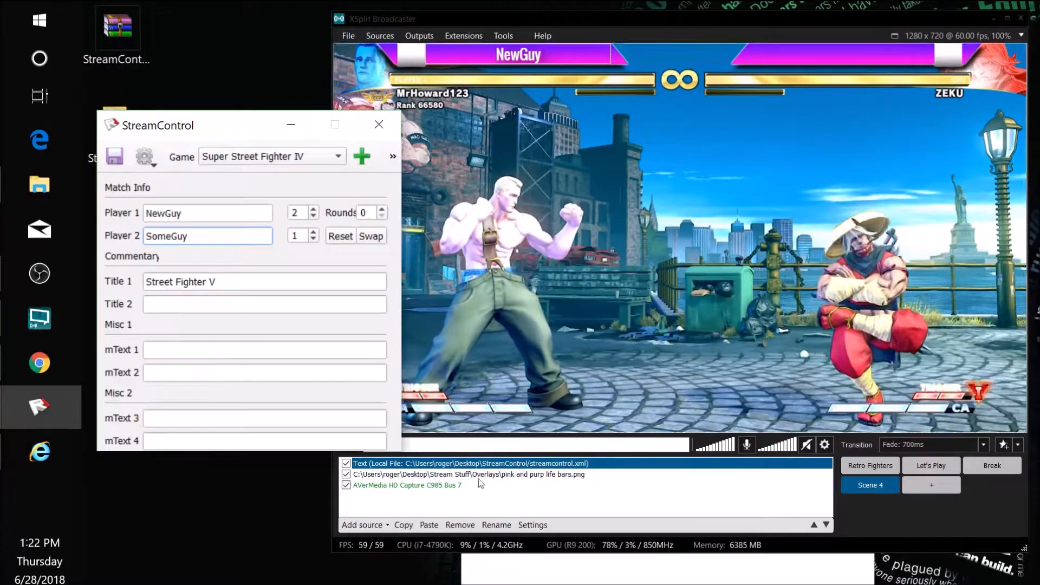
{"action": "left_click", "coordinate": [531, 525]}
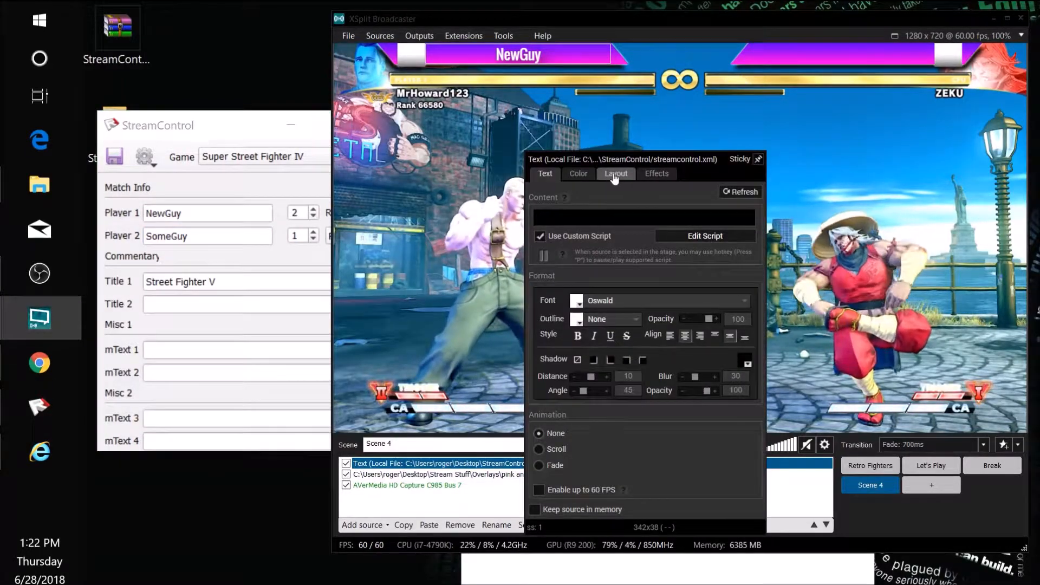
{"action": "left_click", "coordinate": [681, 239]}
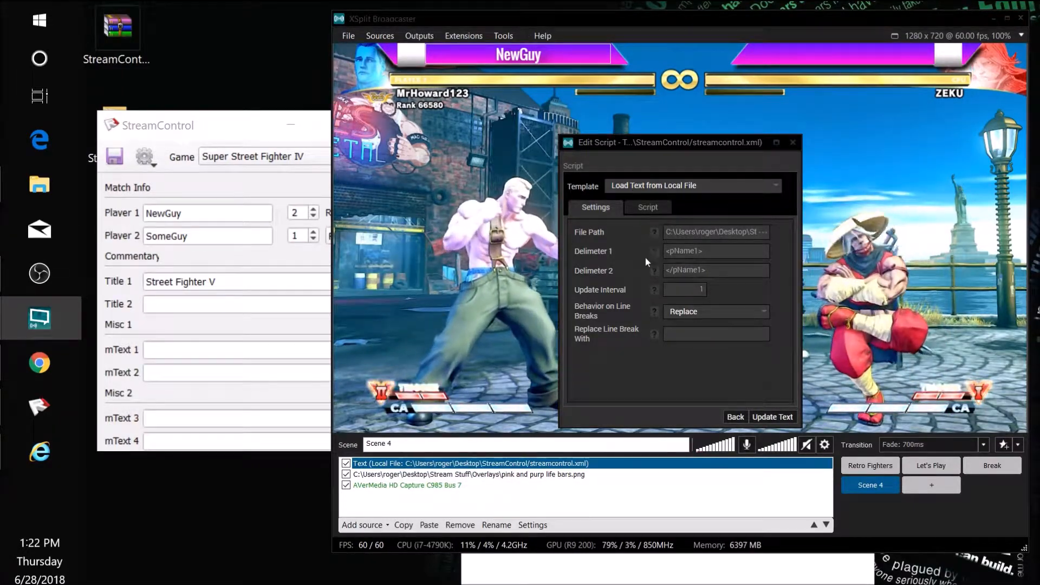
{"action": "left_click", "coordinate": [51, 467]}
{"action": "left_click_drag", "start_coordinate": [628, 27], "coordinate": [532, 18]}
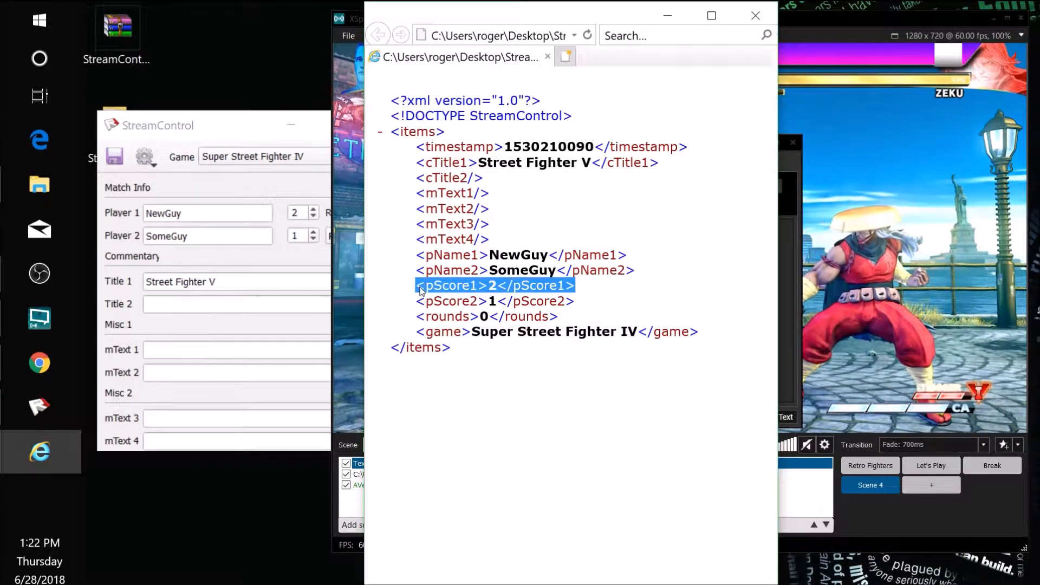
Step: Review the pName1 tags in both delimiters of the XSplit text script and leave the script editor
{"action": "left_click", "coordinate": [849, 18]}
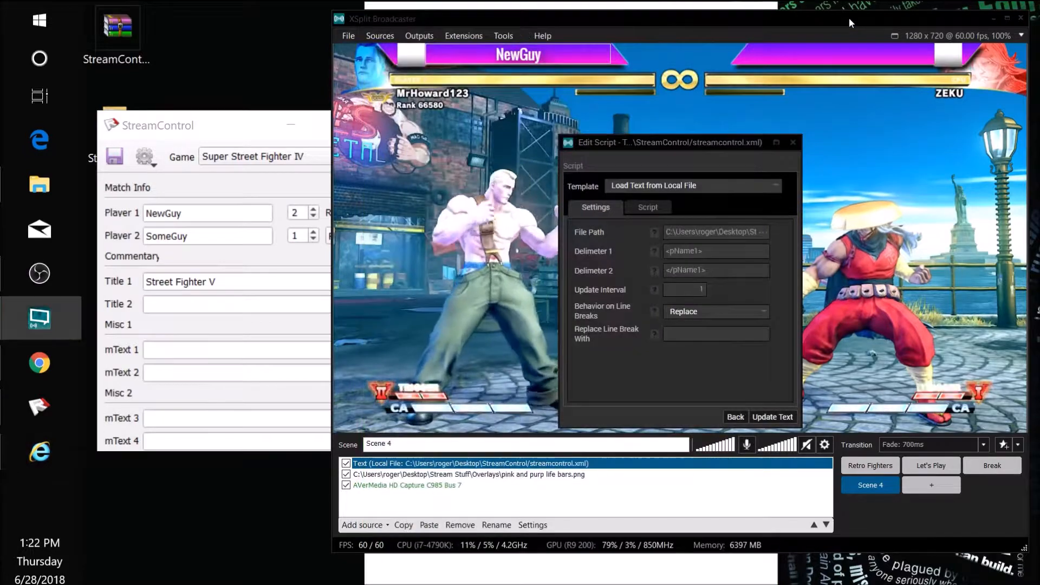
{"action": "left_click_drag", "start_coordinate": [680, 142], "coordinate": [663, 91]}
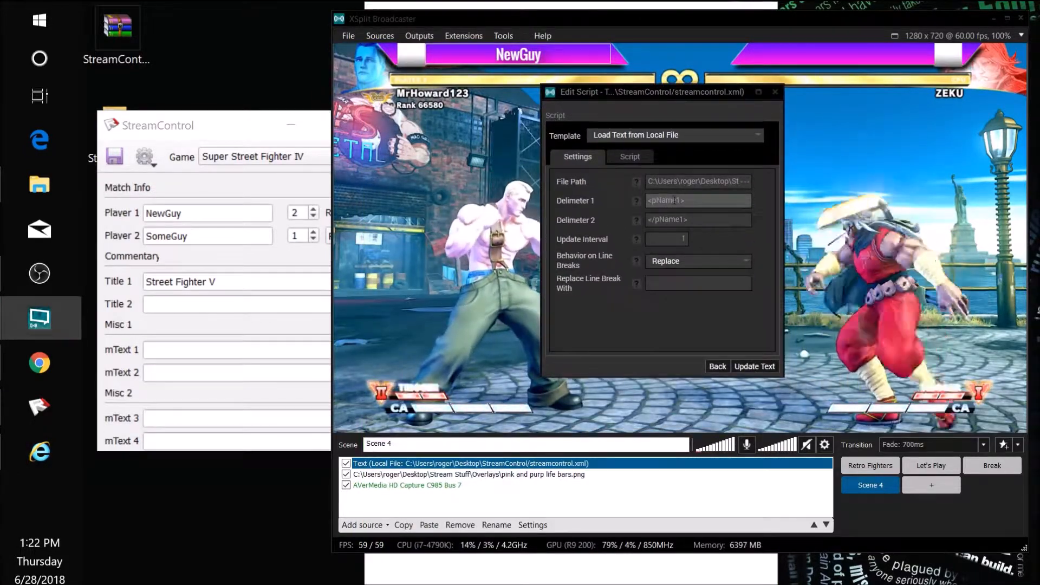
{"action": "left_click_drag", "start_coordinate": [657, 201], "coordinate": [647, 220]}
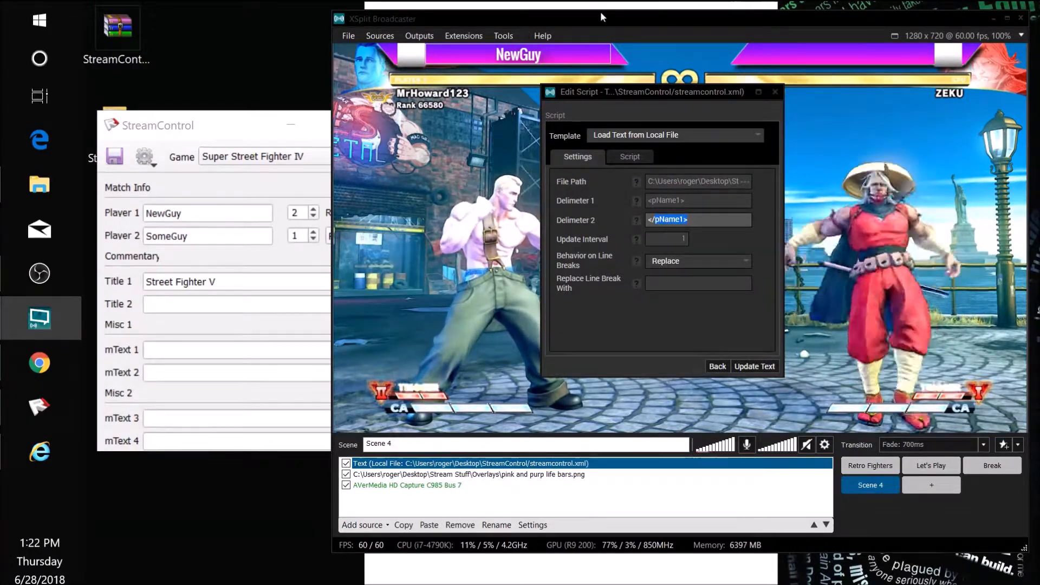
{"action": "left_click", "coordinate": [727, 368]}
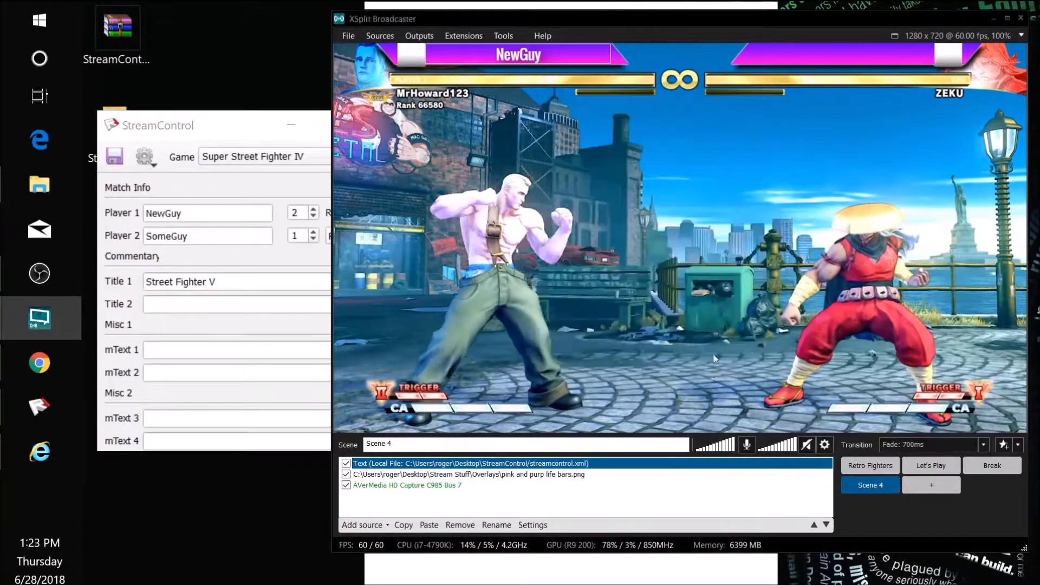
Step: Examine the pName1 tag in the XML file, then return to the XSplit overlay and StreamControl
{"action": "left_click", "coordinate": [536, 20]}
{"action": "left_click_drag", "start_coordinate": [605, 18], "coordinate": [603, 75]}
{"action": "left_click", "coordinate": [601, 15]}
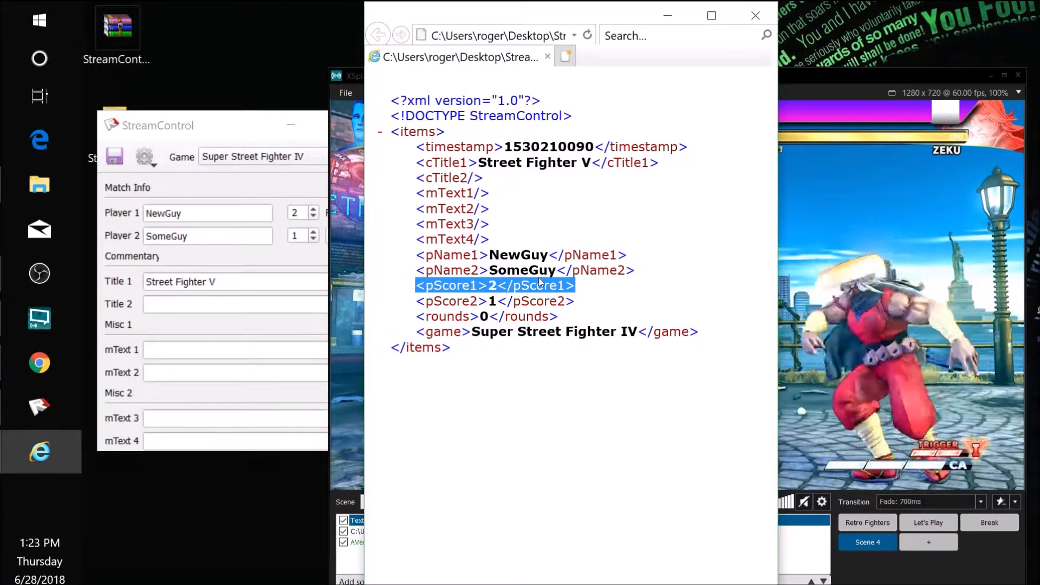
{"action": "left_click", "coordinate": [431, 262]}
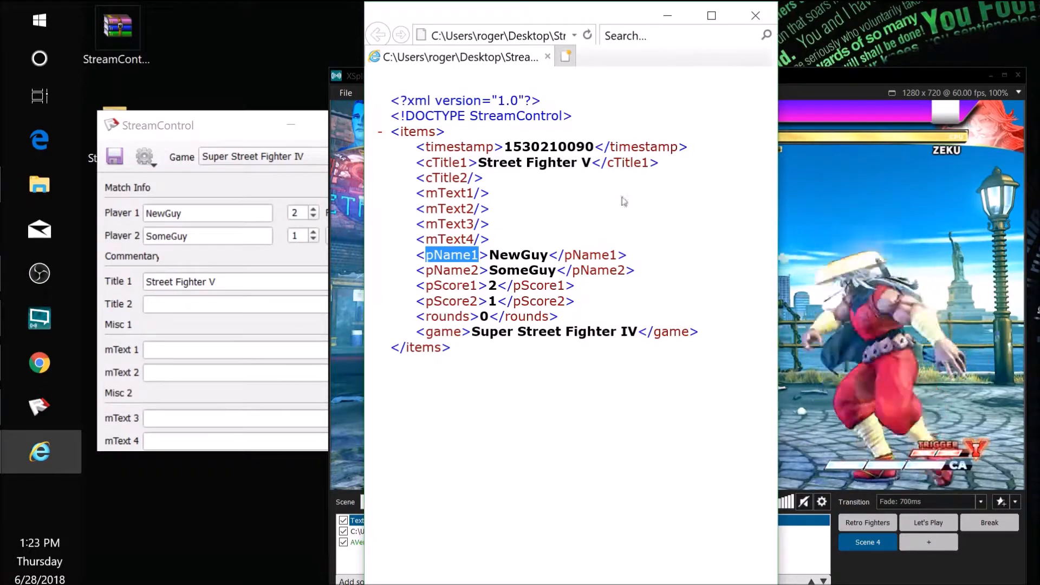
{"action": "left_click_drag", "start_coordinate": [615, 9], "coordinate": [733, 28]}
{"action": "left_click", "coordinate": [791, 34]}
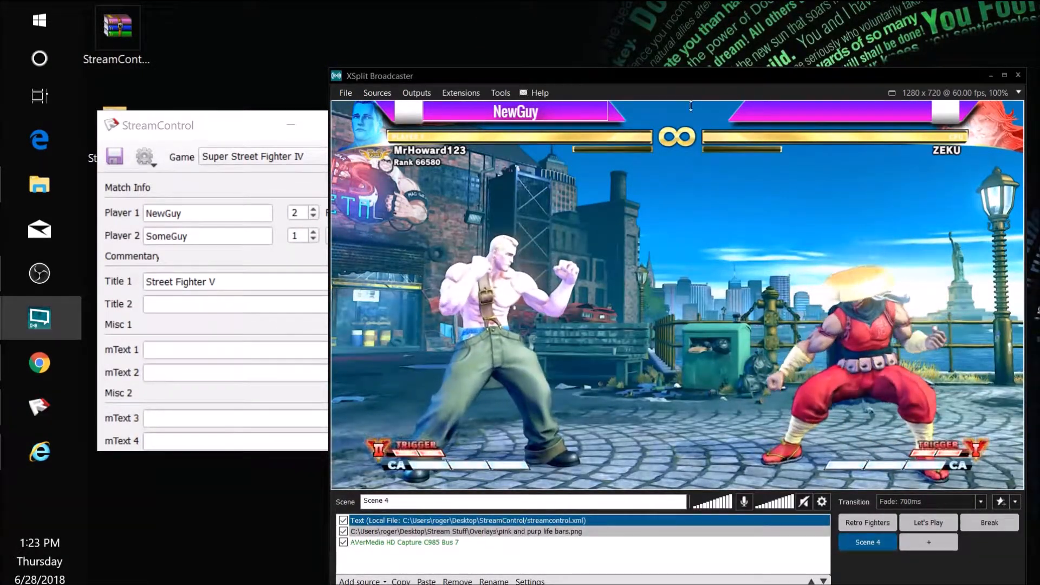
{"action": "left_click_drag", "start_coordinate": [727, 78], "coordinate": [710, 19]}
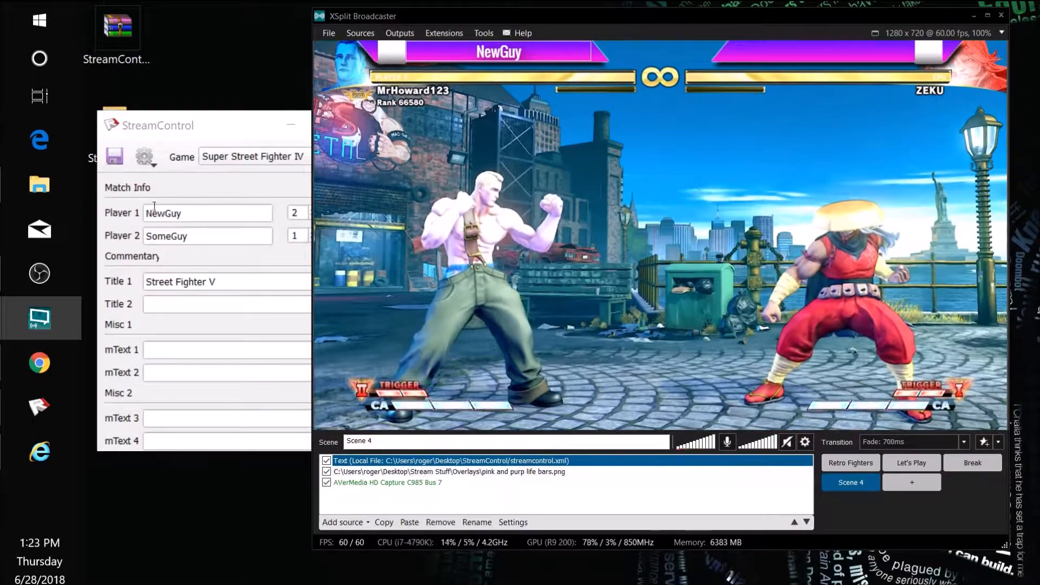
{"action": "left_click", "coordinate": [306, 127]}
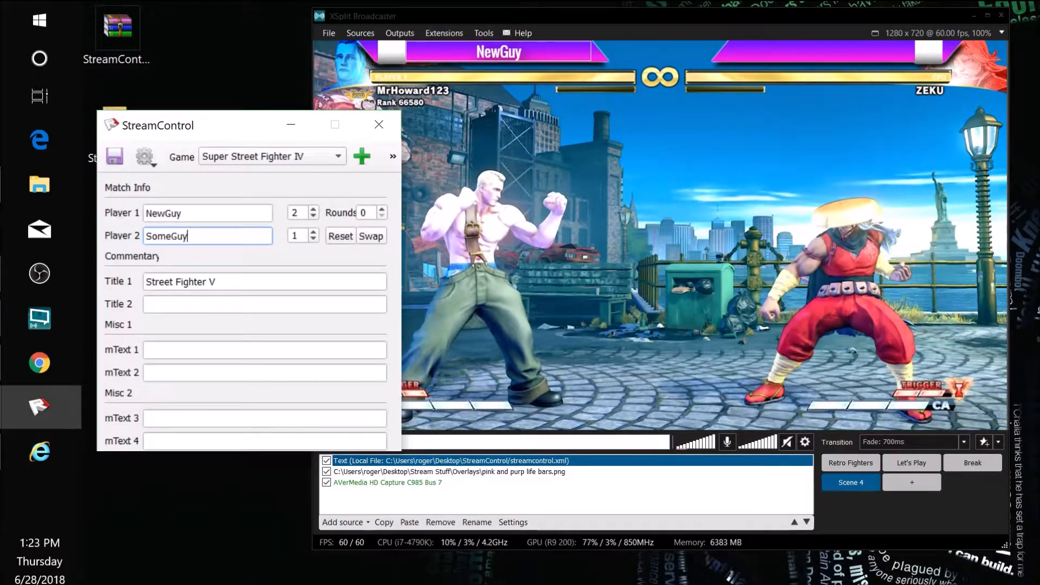
Step: Launch the older StreamControl.exe from the StreamControl folder inside Stream Stuff > Stream Control
{"action": "double_click", "coordinate": [93, 157]}
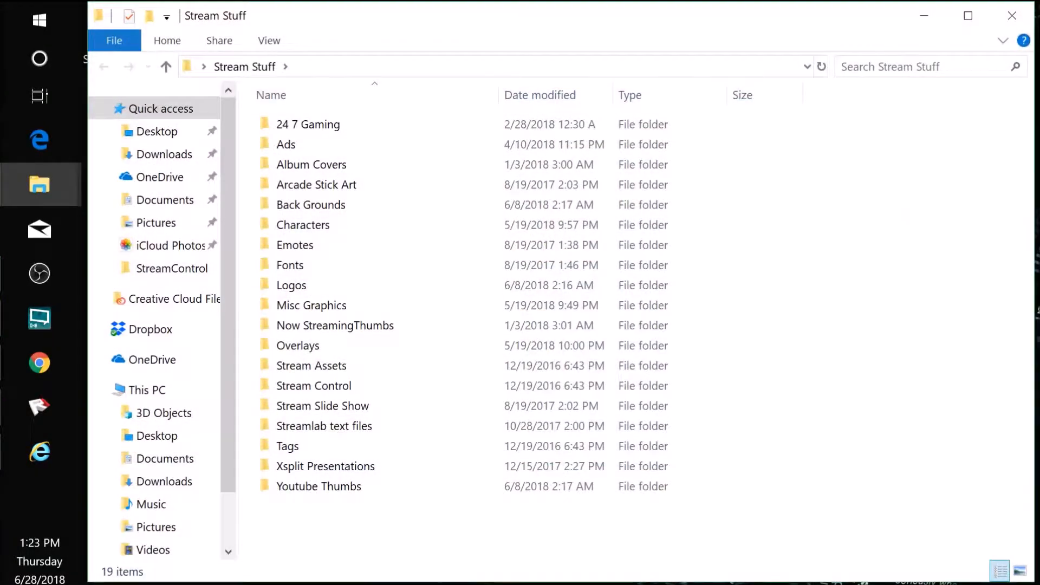
{"action": "double_click", "coordinate": [330, 389]}
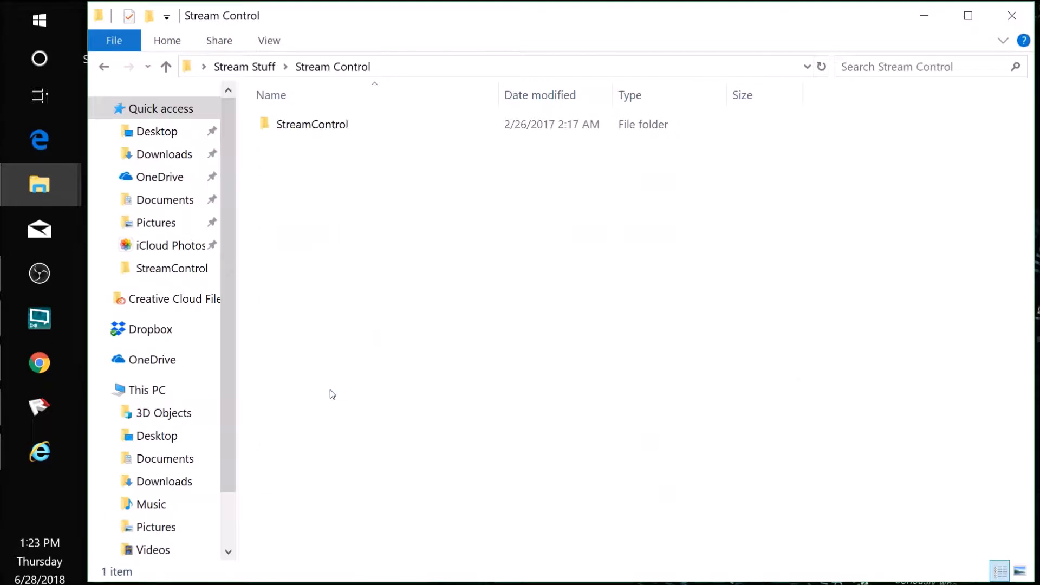
{"action": "double_click", "coordinate": [325, 131]}
{"action": "left_click", "coordinate": [312, 166]}
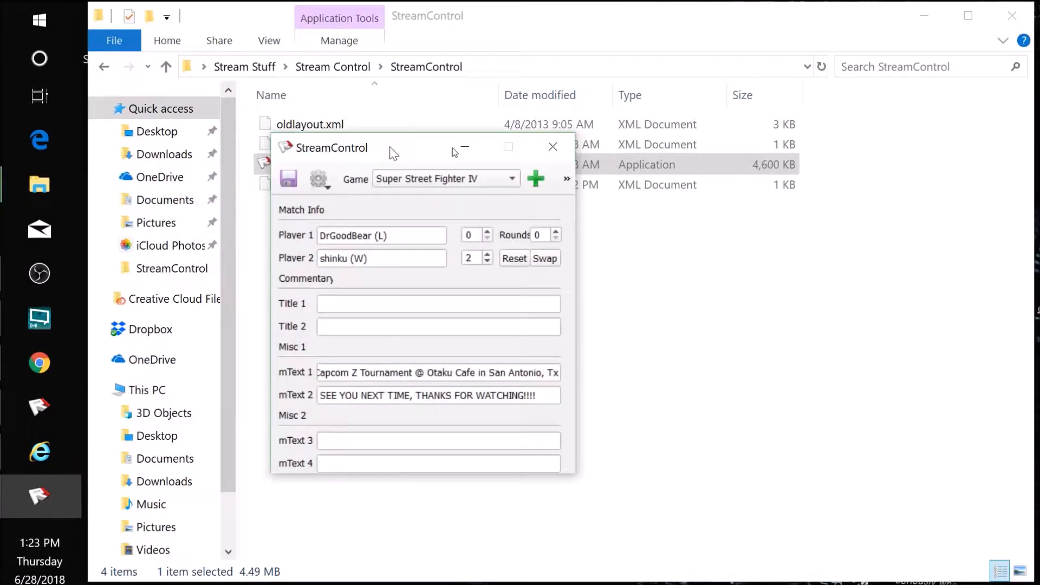
Step: Review the mText 2 message in the older StreamControl, minimize the folder window and place this instance over the first one
{"action": "left_click_drag", "start_coordinate": [353, 149], "coordinate": [558, 205]}
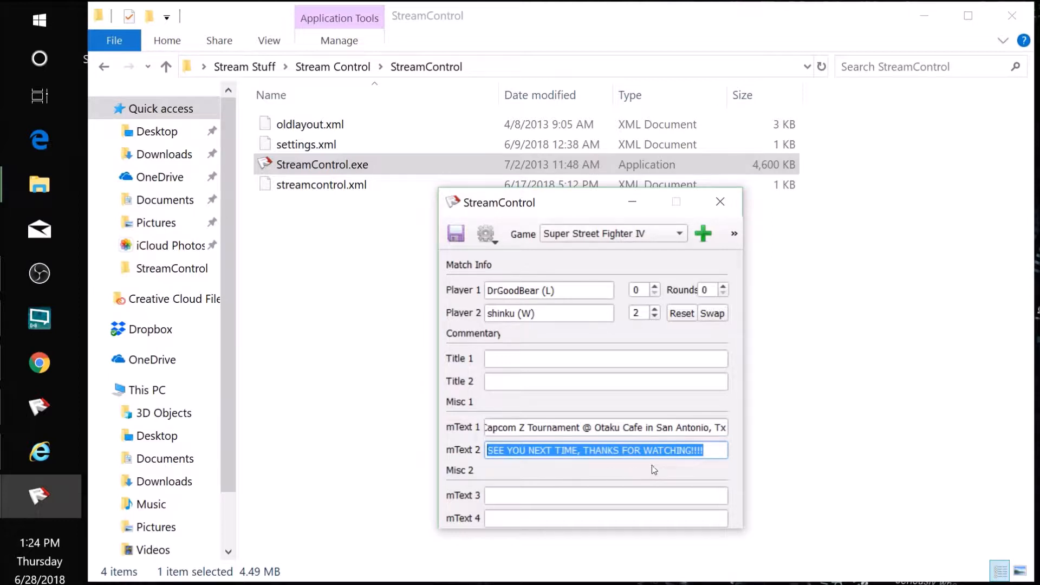
{"action": "left_click", "coordinate": [691, 24]}
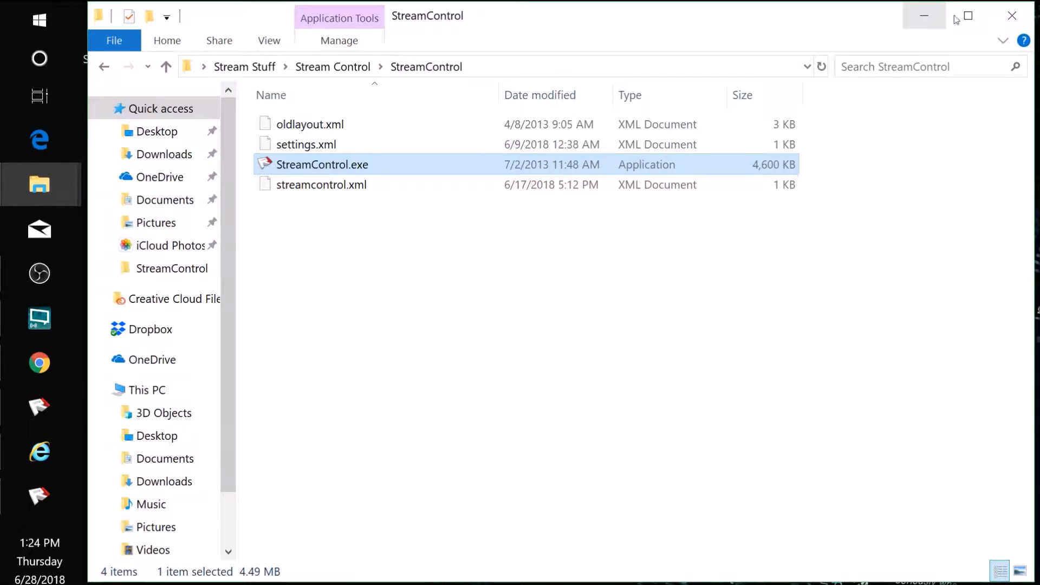
{"action": "left_click", "coordinate": [925, 20]}
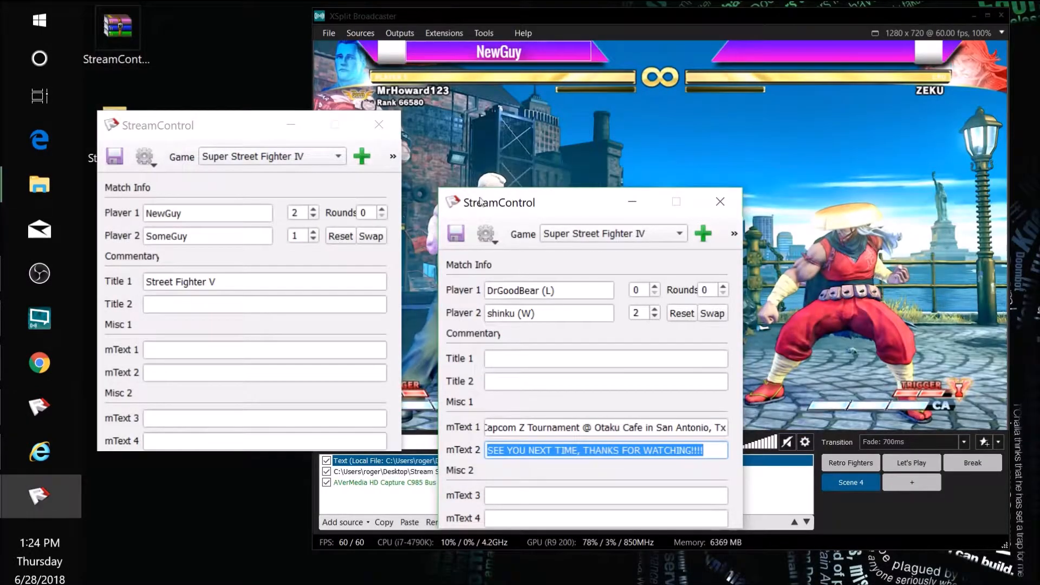
{"action": "left_click_drag", "start_coordinate": [549, 214], "coordinate": [352, 240]}
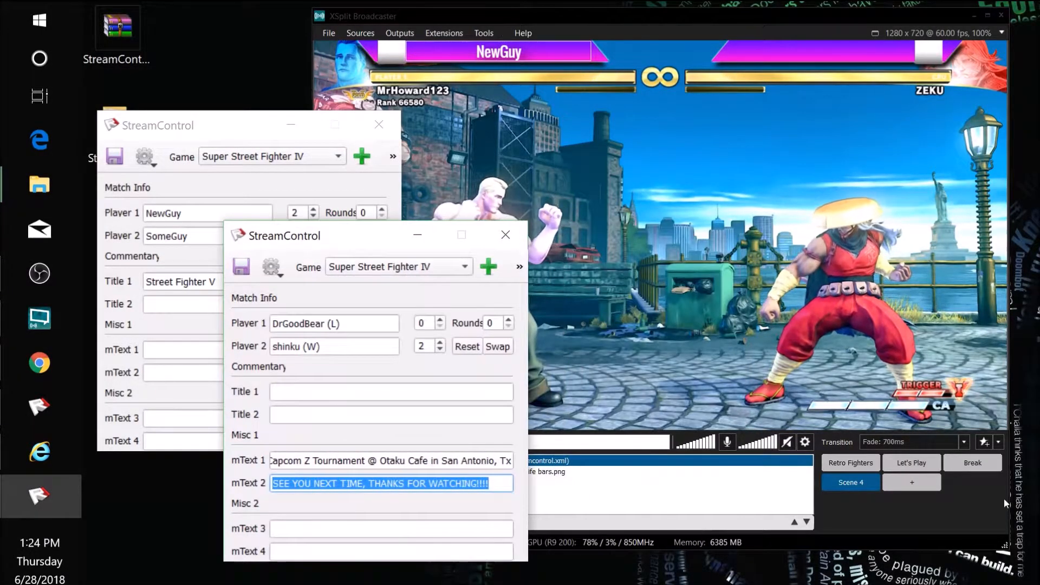
Step: Switch XSplit to the Break scene and move its window clear of the StreamControl windows
{"action": "left_click", "coordinate": [990, 464]}
{"action": "left_click", "coordinate": [990, 464]}
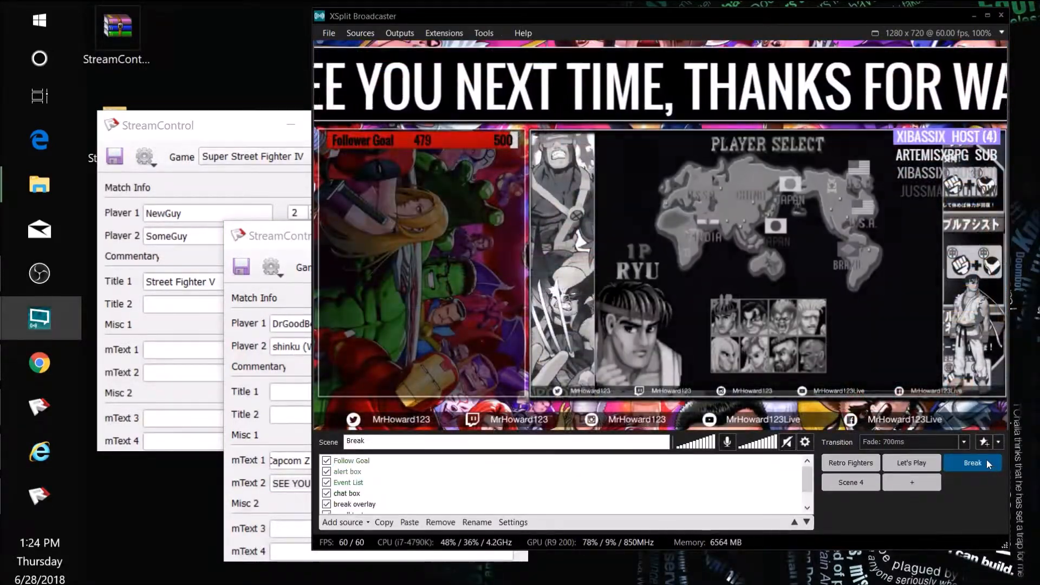
{"action": "mouse_move", "coordinate": [495, 17]}
{"action": "left_mouse_down"}
{"action": "mouse_move", "coordinate": [481, 15]}
{"action": "mouse_move", "coordinate": [509, 12]}
{"action": "left_mouse_up"}
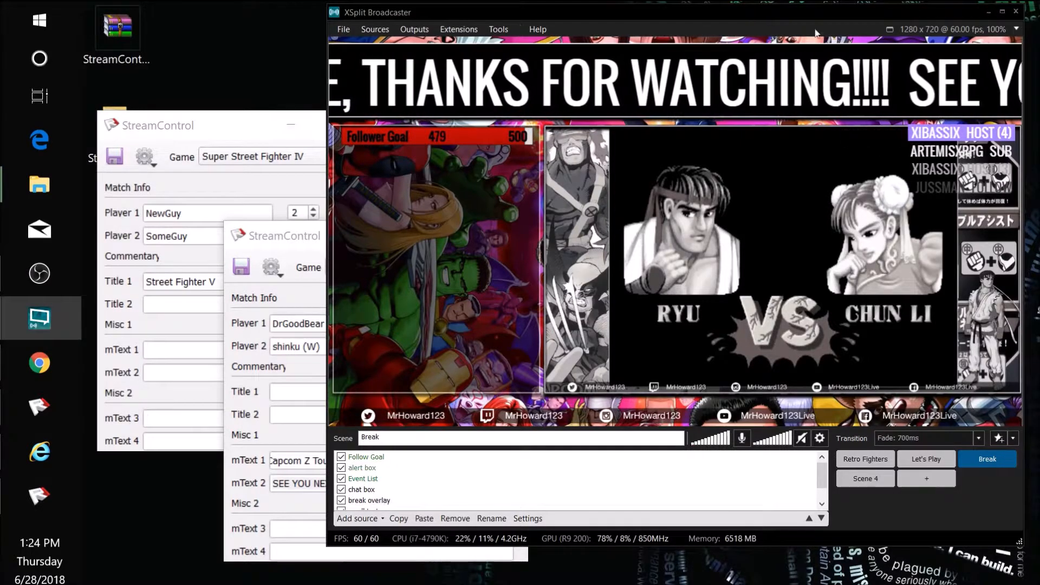
{"action": "left_click_drag", "start_coordinate": [804, 18], "coordinate": [819, 16]}
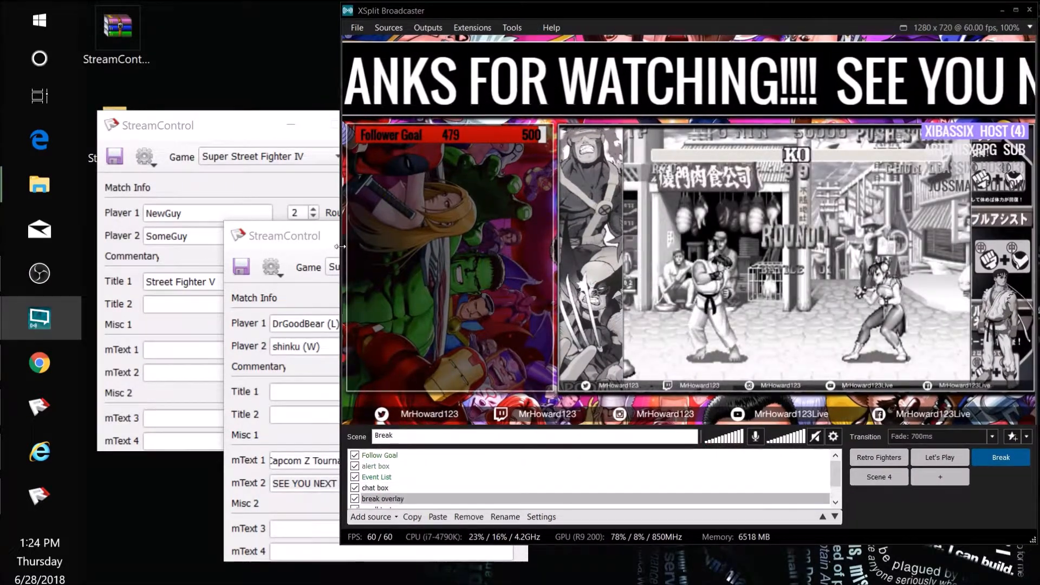
Step: Set mText 2 to Bathroom Break in the older StreamControl and save it to update the Break scene's scrolling text
{"action": "left_click", "coordinate": [326, 236]}
{"action": "left_click_drag", "start_coordinate": [346, 230], "coordinate": [203, 26]}
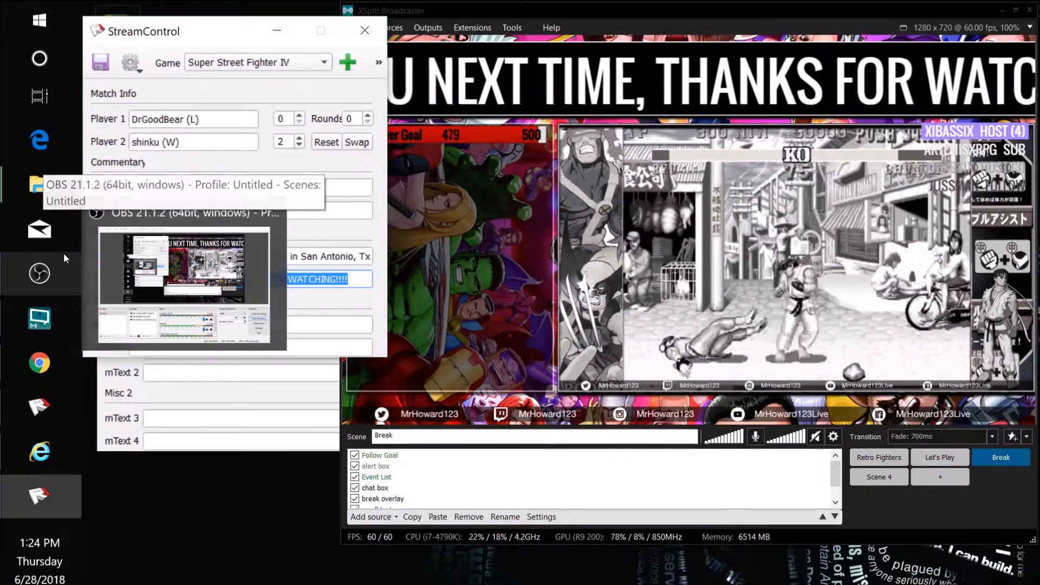
{"action": "type", "text": "Bathroo"}
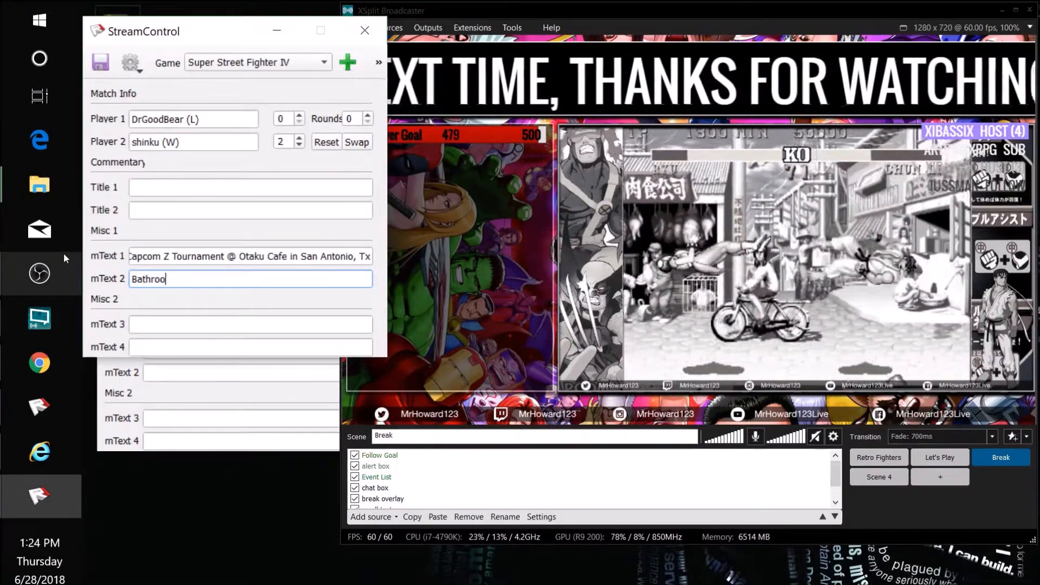
{"action": "type", "text": "m Br"}
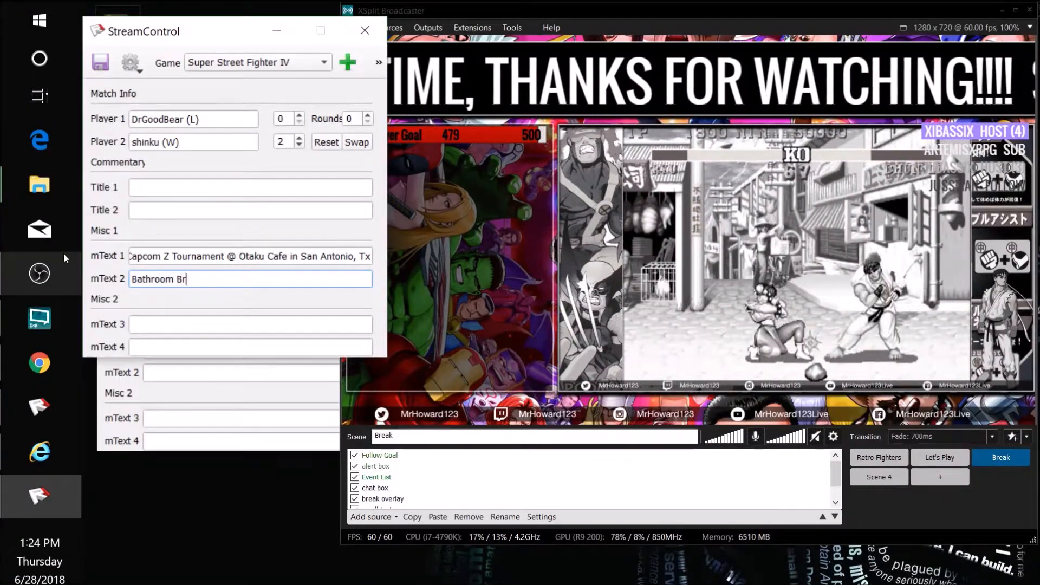
{"action": "type", "text": "eak"}
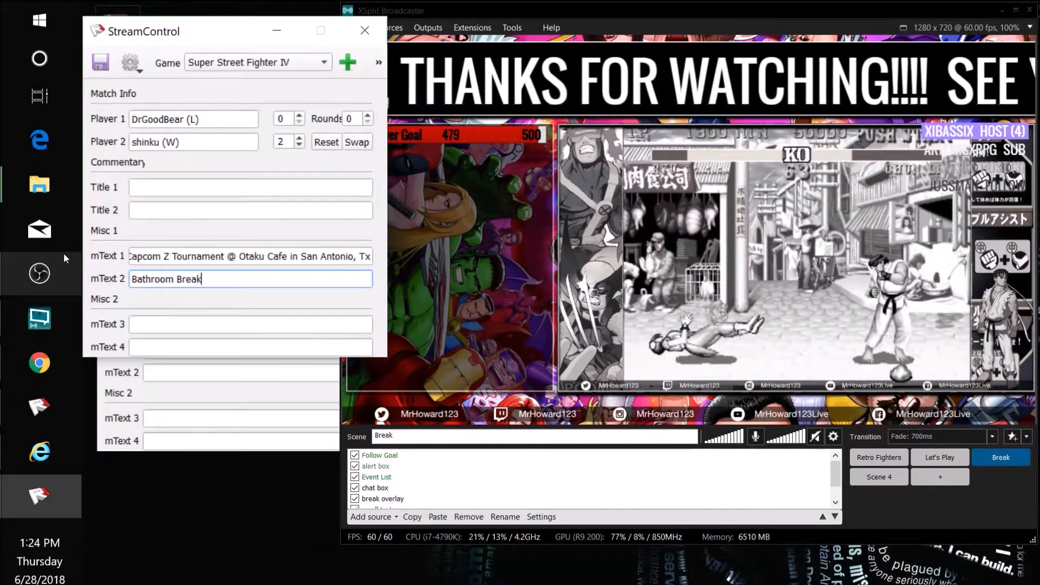
{"action": "mouse_move", "coordinate": [64, 253]}
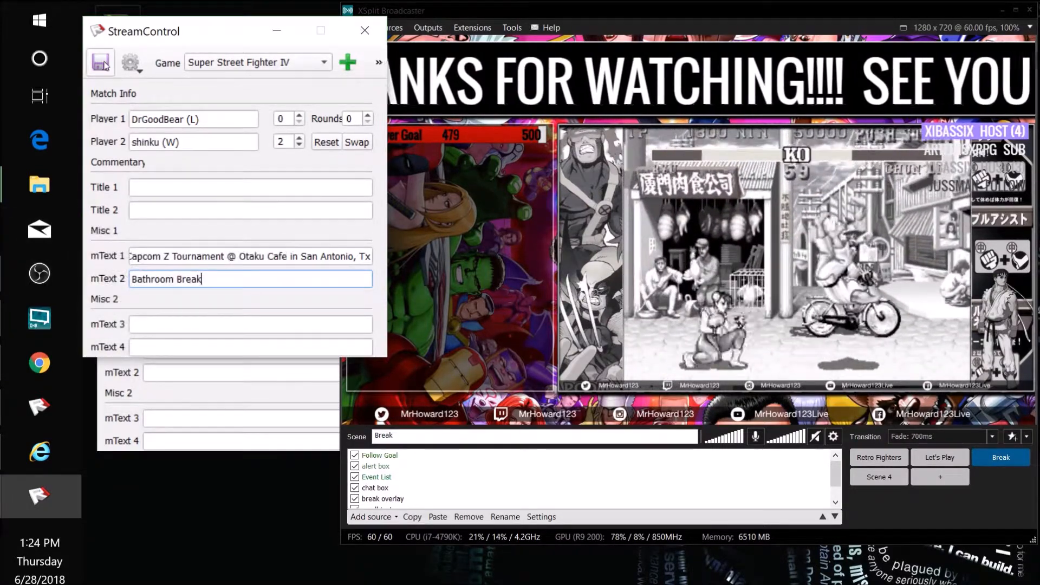
{"action": "left_click", "coordinate": [103, 65]}
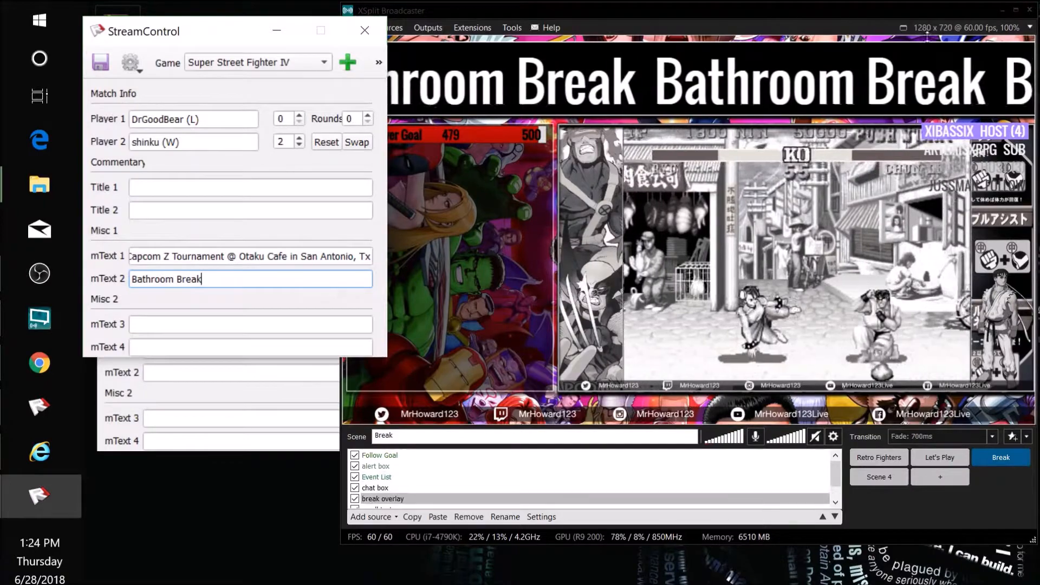
Step: Compare the fields in both StreamControl windows with the scrolling text in XSplit's Break scene, rearranging the windows as needed
{"action": "left_click", "coordinate": [886, 13]}
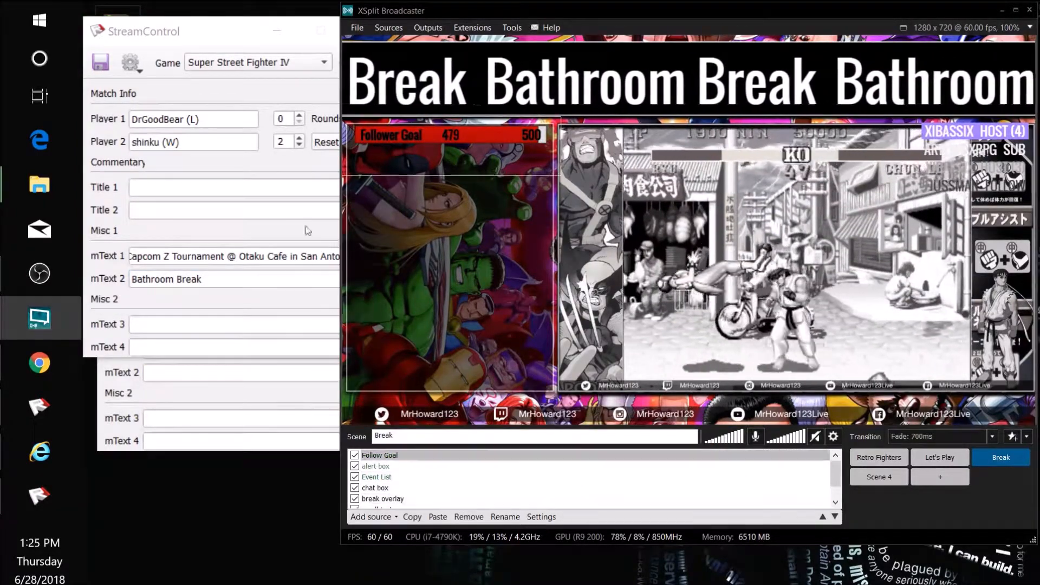
{"action": "left_click_drag", "start_coordinate": [205, 32], "coordinate": [234, 214]}
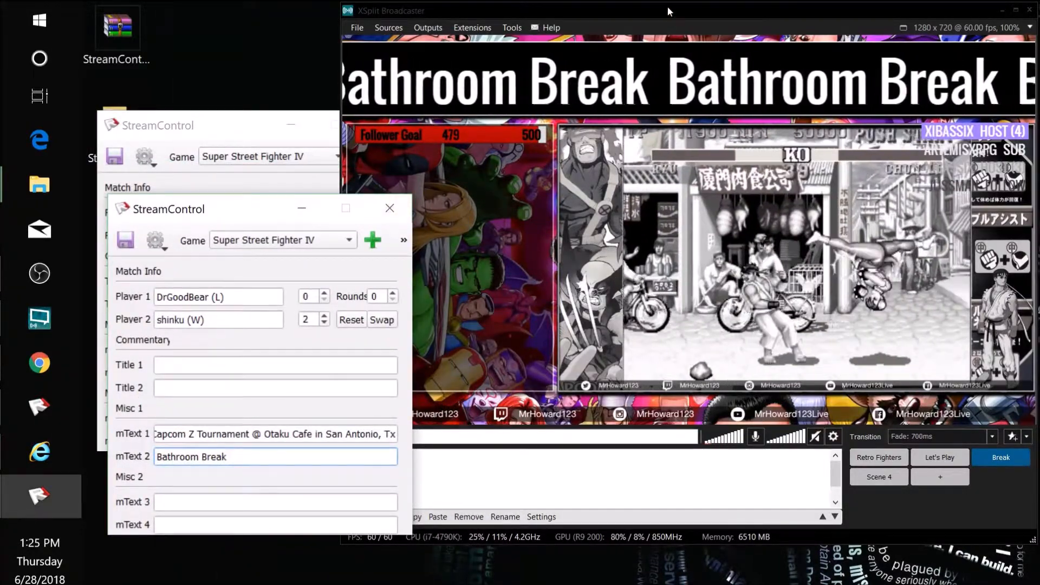
{"action": "key", "text": "alt+Tab"}
{"action": "left_click", "coordinate": [237, 217]}
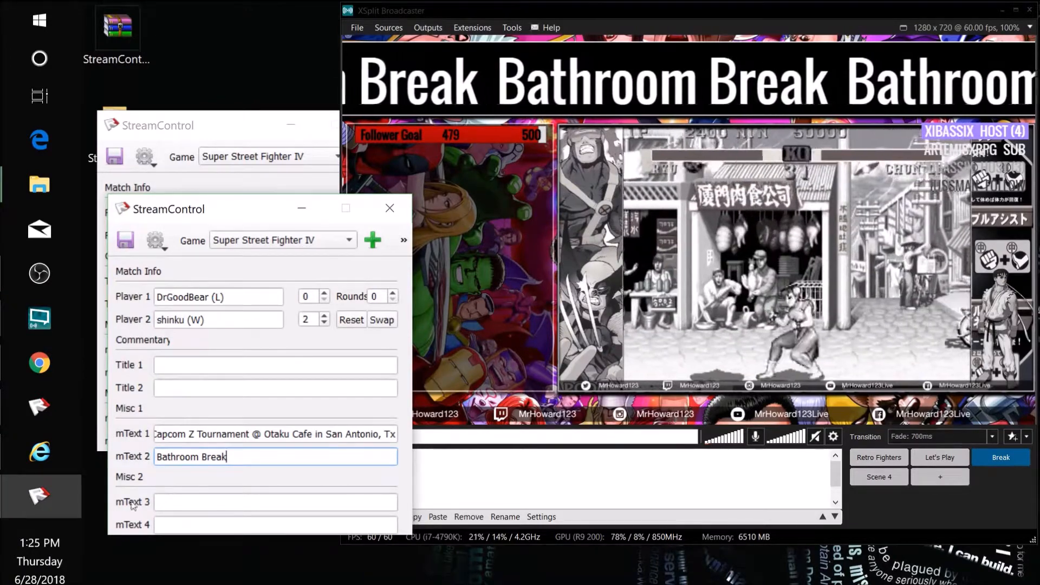
{"action": "left_click", "coordinate": [697, 11]}
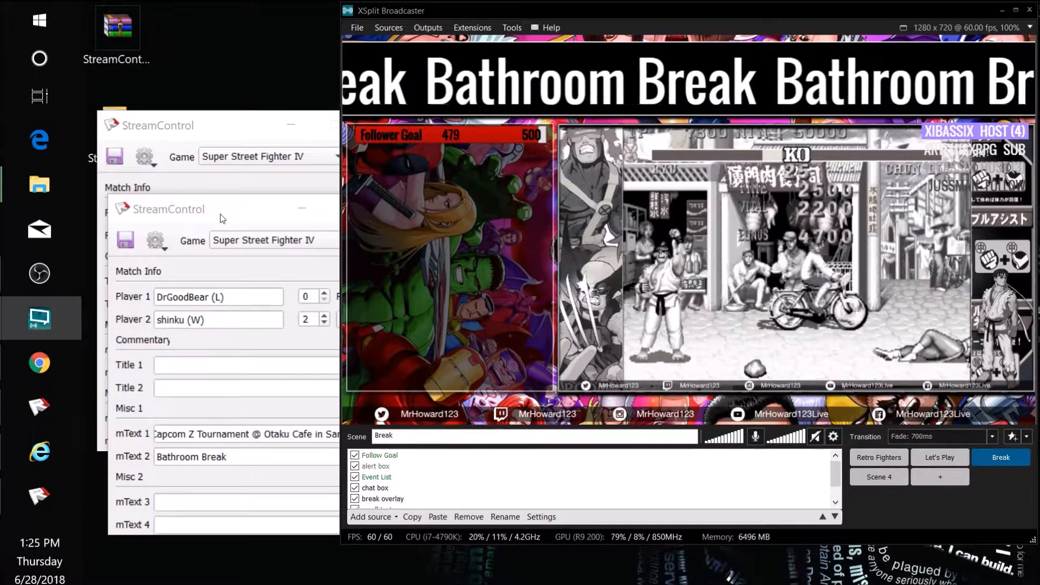
{"action": "left_click_drag", "start_coordinate": [225, 208], "coordinate": [214, 216]}
{"action": "left_click", "coordinate": [224, 123]}
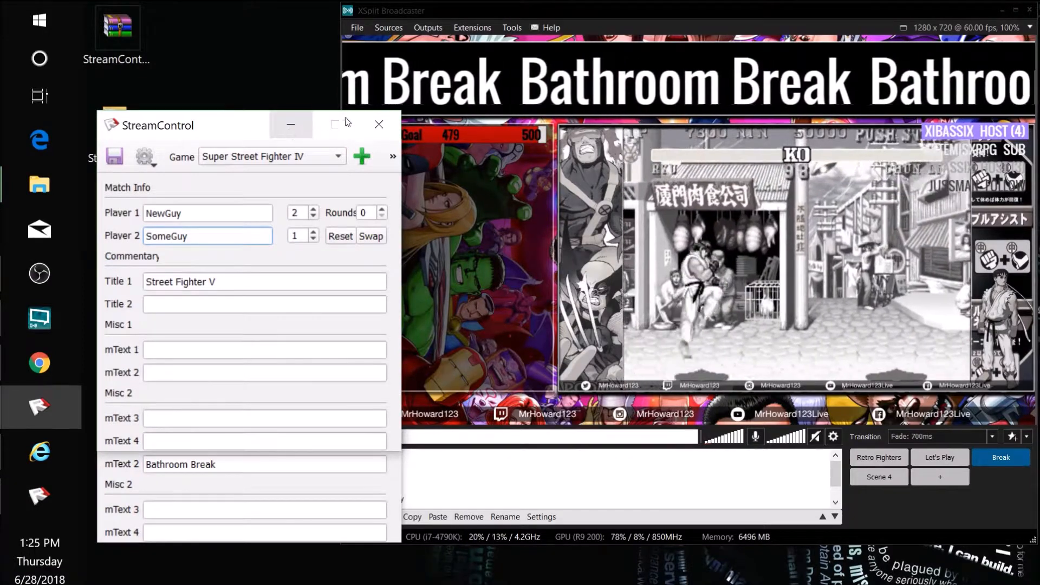
{"action": "left_click_drag", "start_coordinate": [242, 128], "coordinate": [226, 81]}
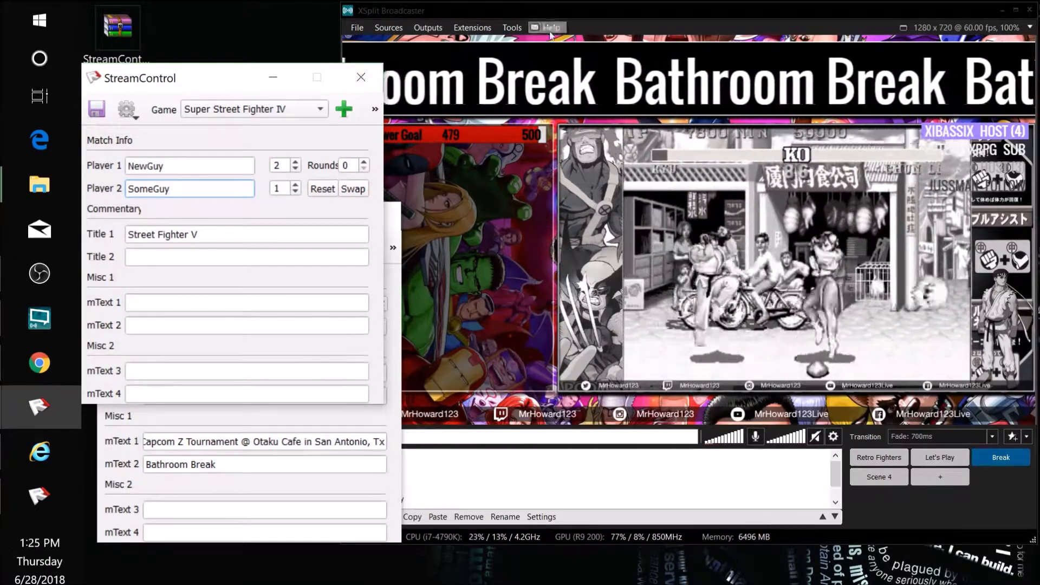
Step: Bring XSplit to the front, shift its window slightly, and switch from the Break scene to Scene 4
{"action": "left_click", "coordinate": [648, 8]}
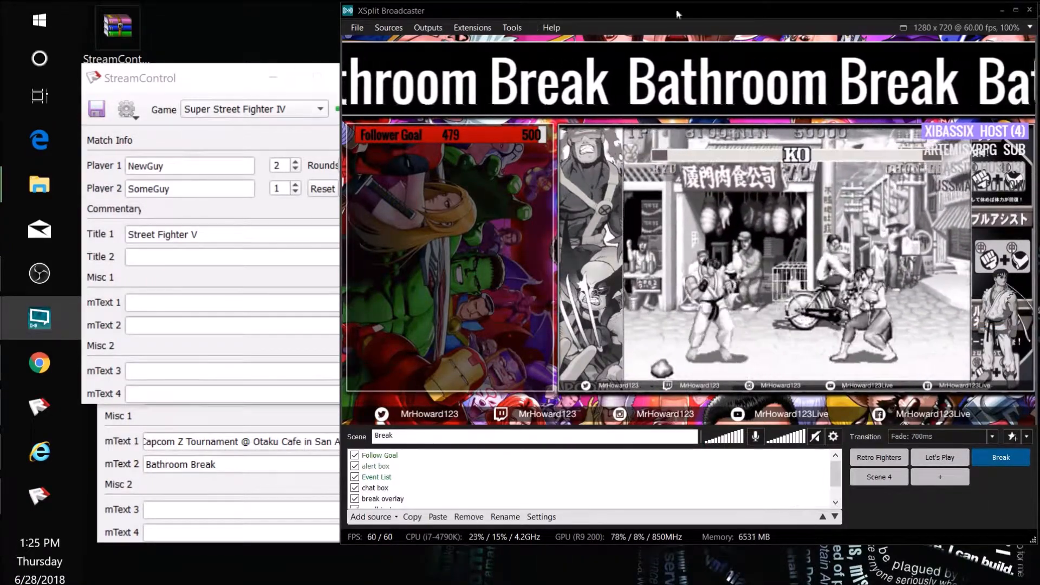
{"action": "left_click_drag", "start_coordinate": [736, 10], "coordinate": [711, 19]}
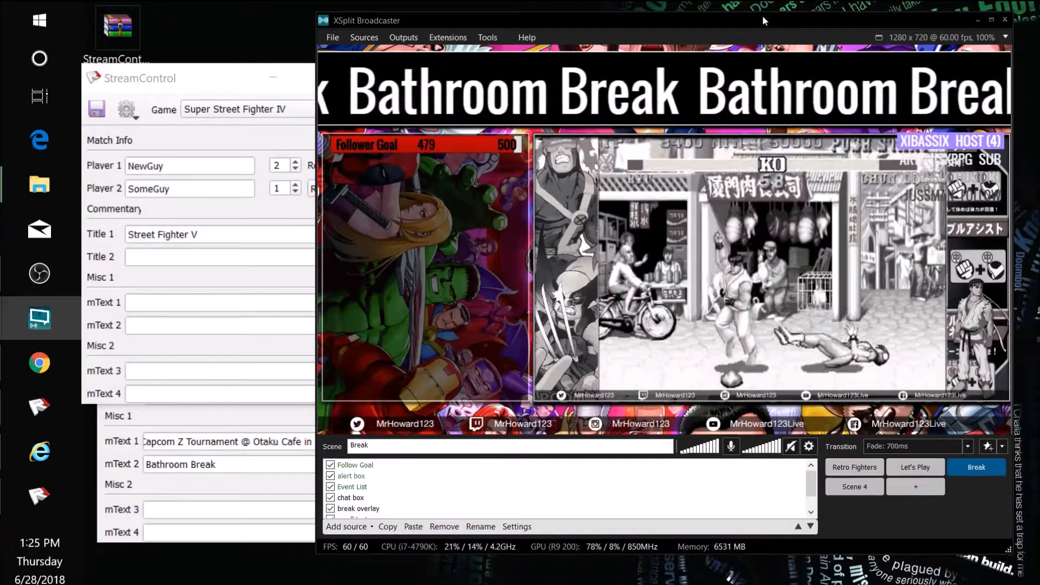
{"action": "left_click", "coordinate": [857, 487]}
{"action": "left_click", "coordinate": [406, 478]}
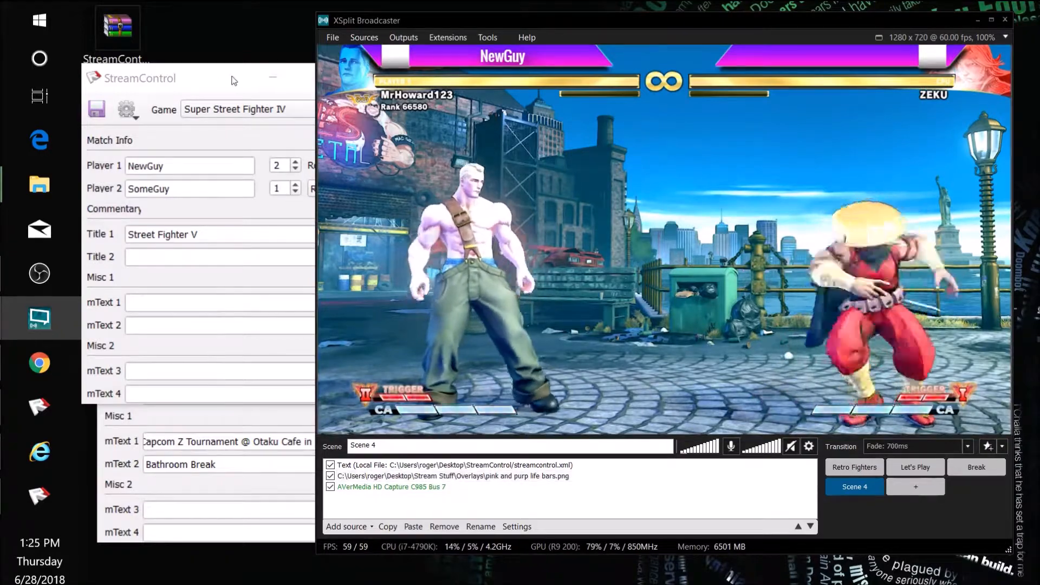
Step: Bring the StreamControl window containing the NewGuy and SomeGuy entries in front of XSplit and reposition it over the older instance
{"action": "left_click", "coordinate": [212, 80]}
{"action": "left_click_drag", "start_coordinate": [221, 87], "coordinate": [225, 53]}
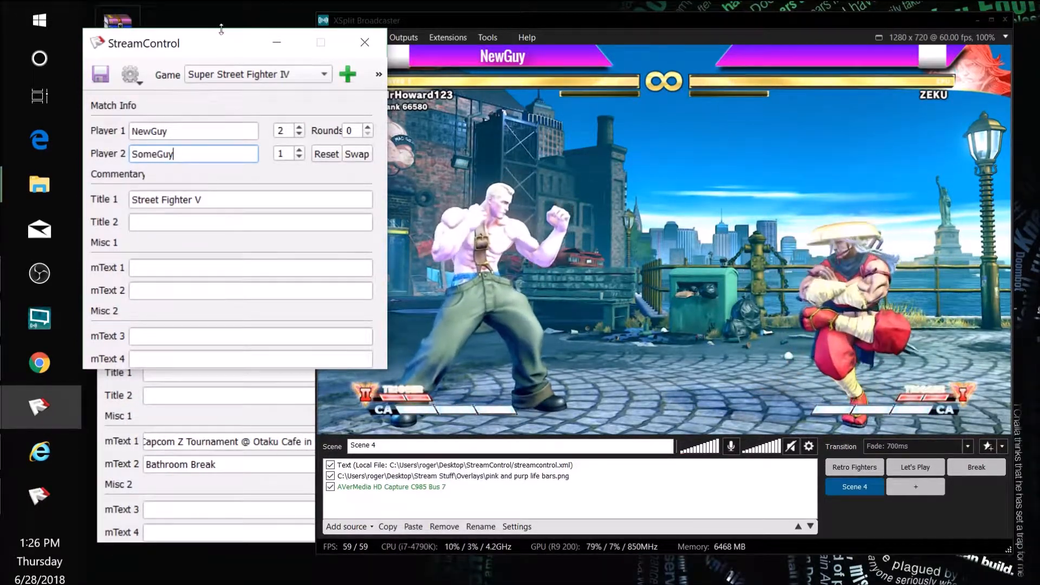
{"action": "left_click_drag", "start_coordinate": [232, 43], "coordinate": [236, 43]}
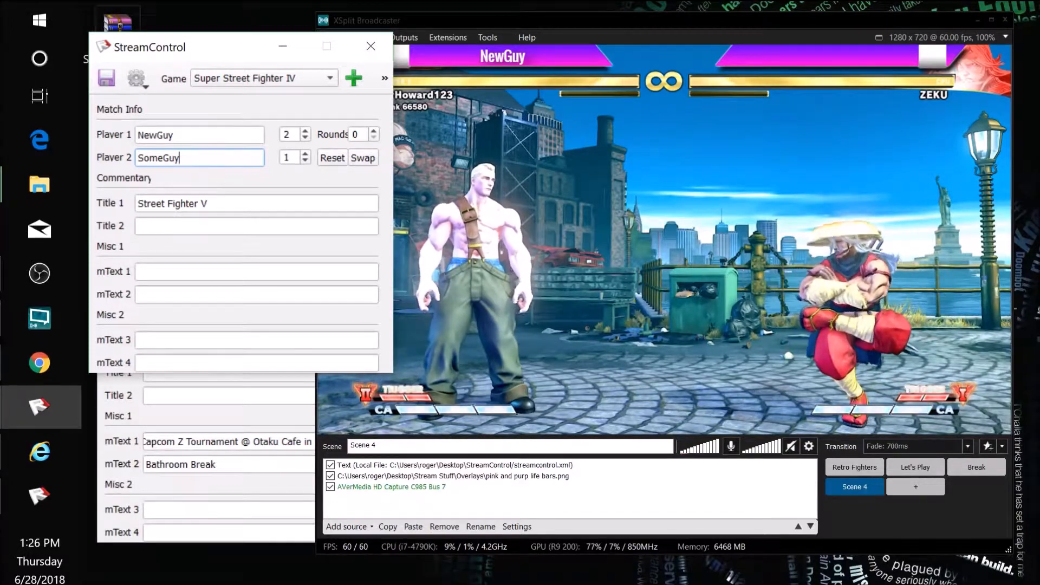
{"action": "mouse_move", "coordinate": [215, 54]}
{"action": "left_mouse_down"}
{"action": "mouse_move", "coordinate": [336, 195]}
{"action": "mouse_move", "coordinate": [279, 81]}
{"action": "mouse_move", "coordinate": [214, 36]}
{"action": "mouse_move", "coordinate": [231, 33]}
{"action": "mouse_move", "coordinate": [226, 61]}
{"action": "left_mouse_up"}
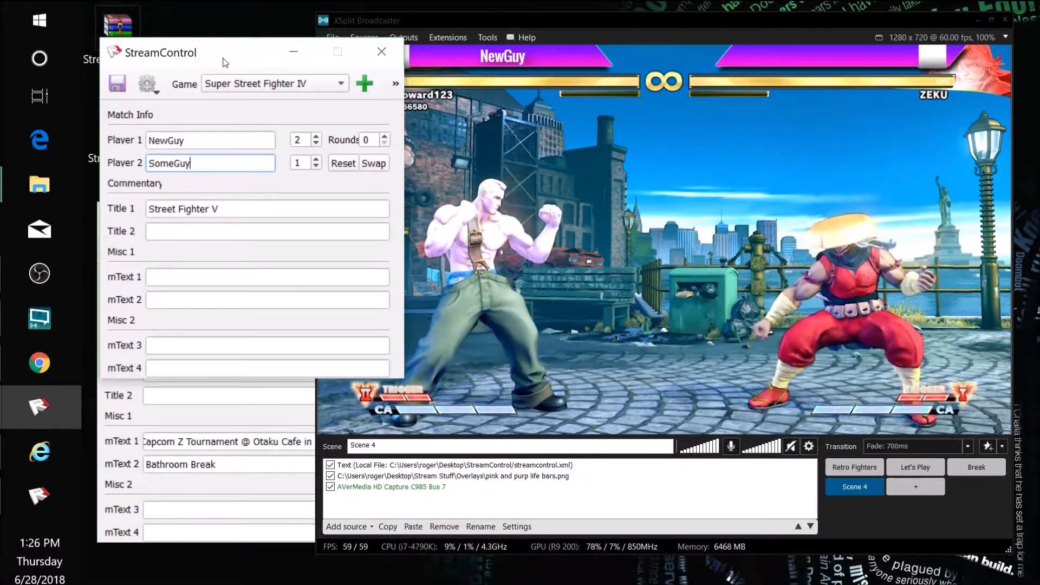